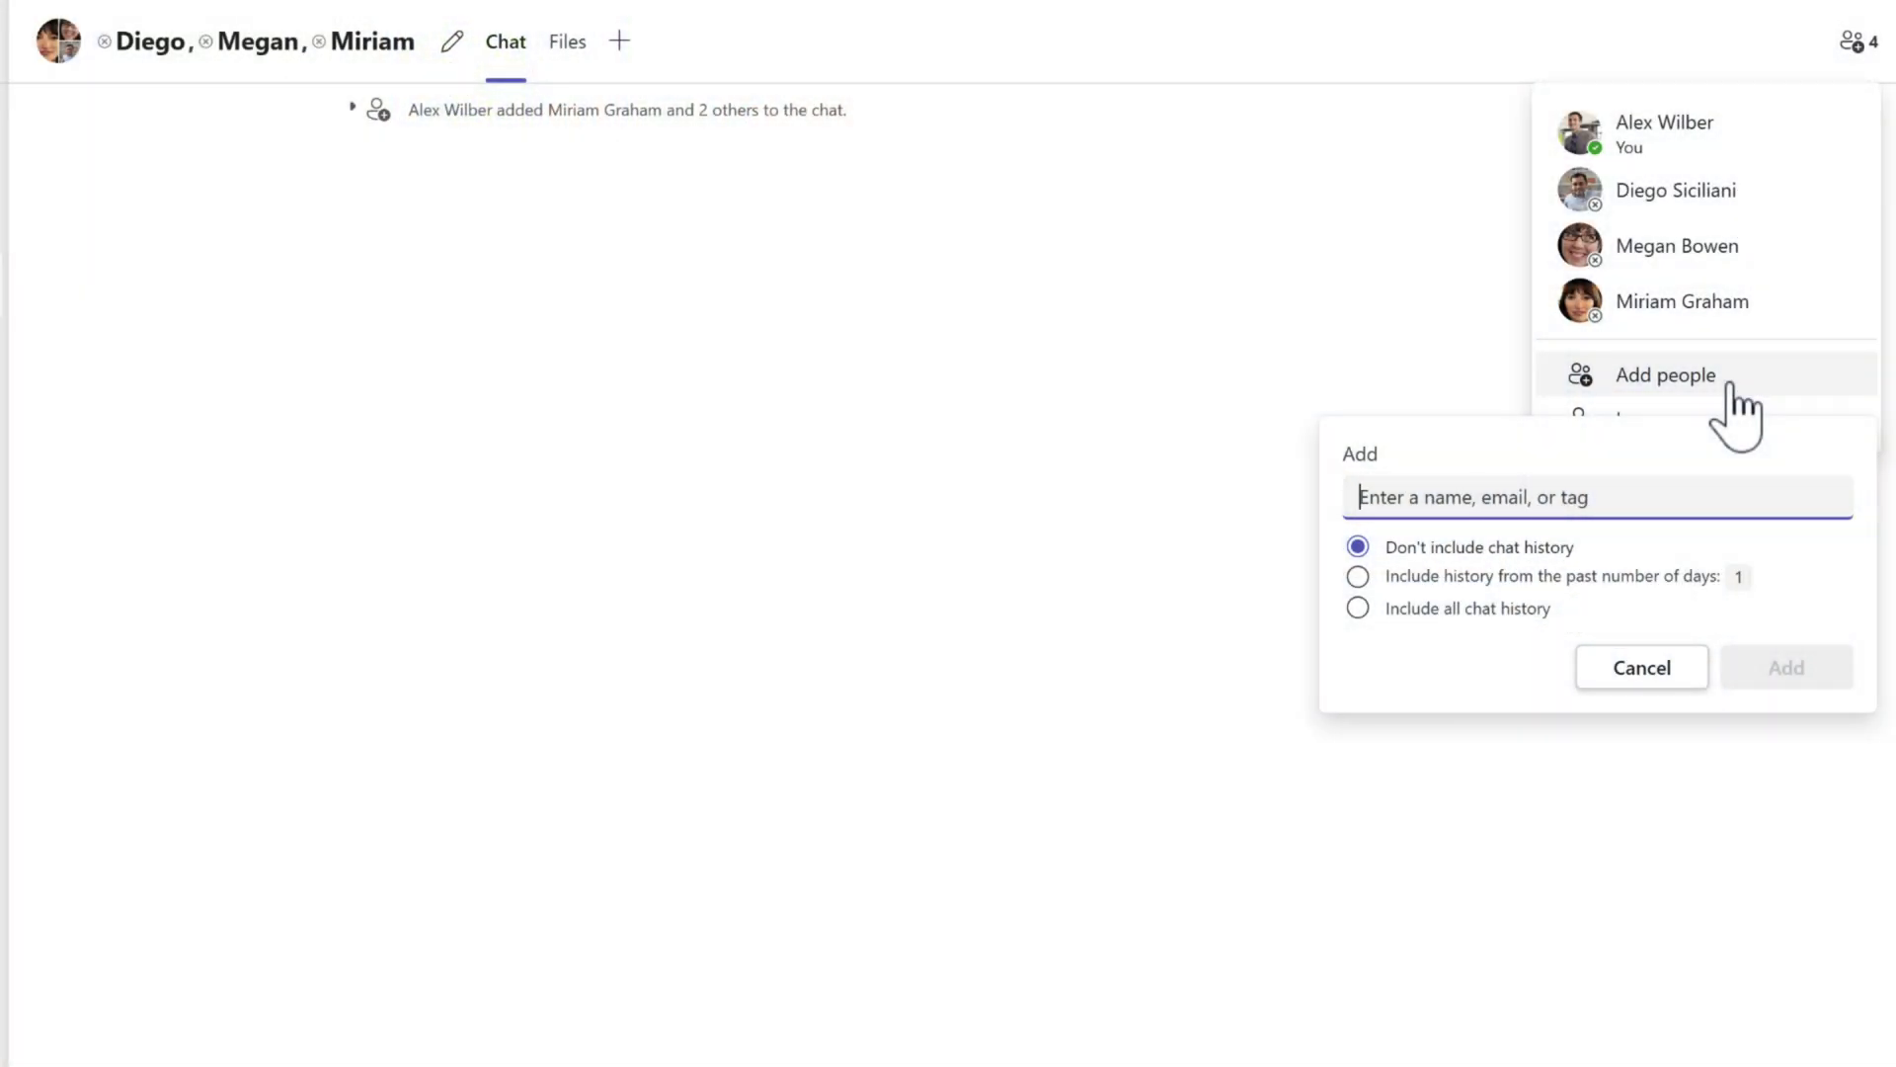
{"action": "type", "text": "nes"}
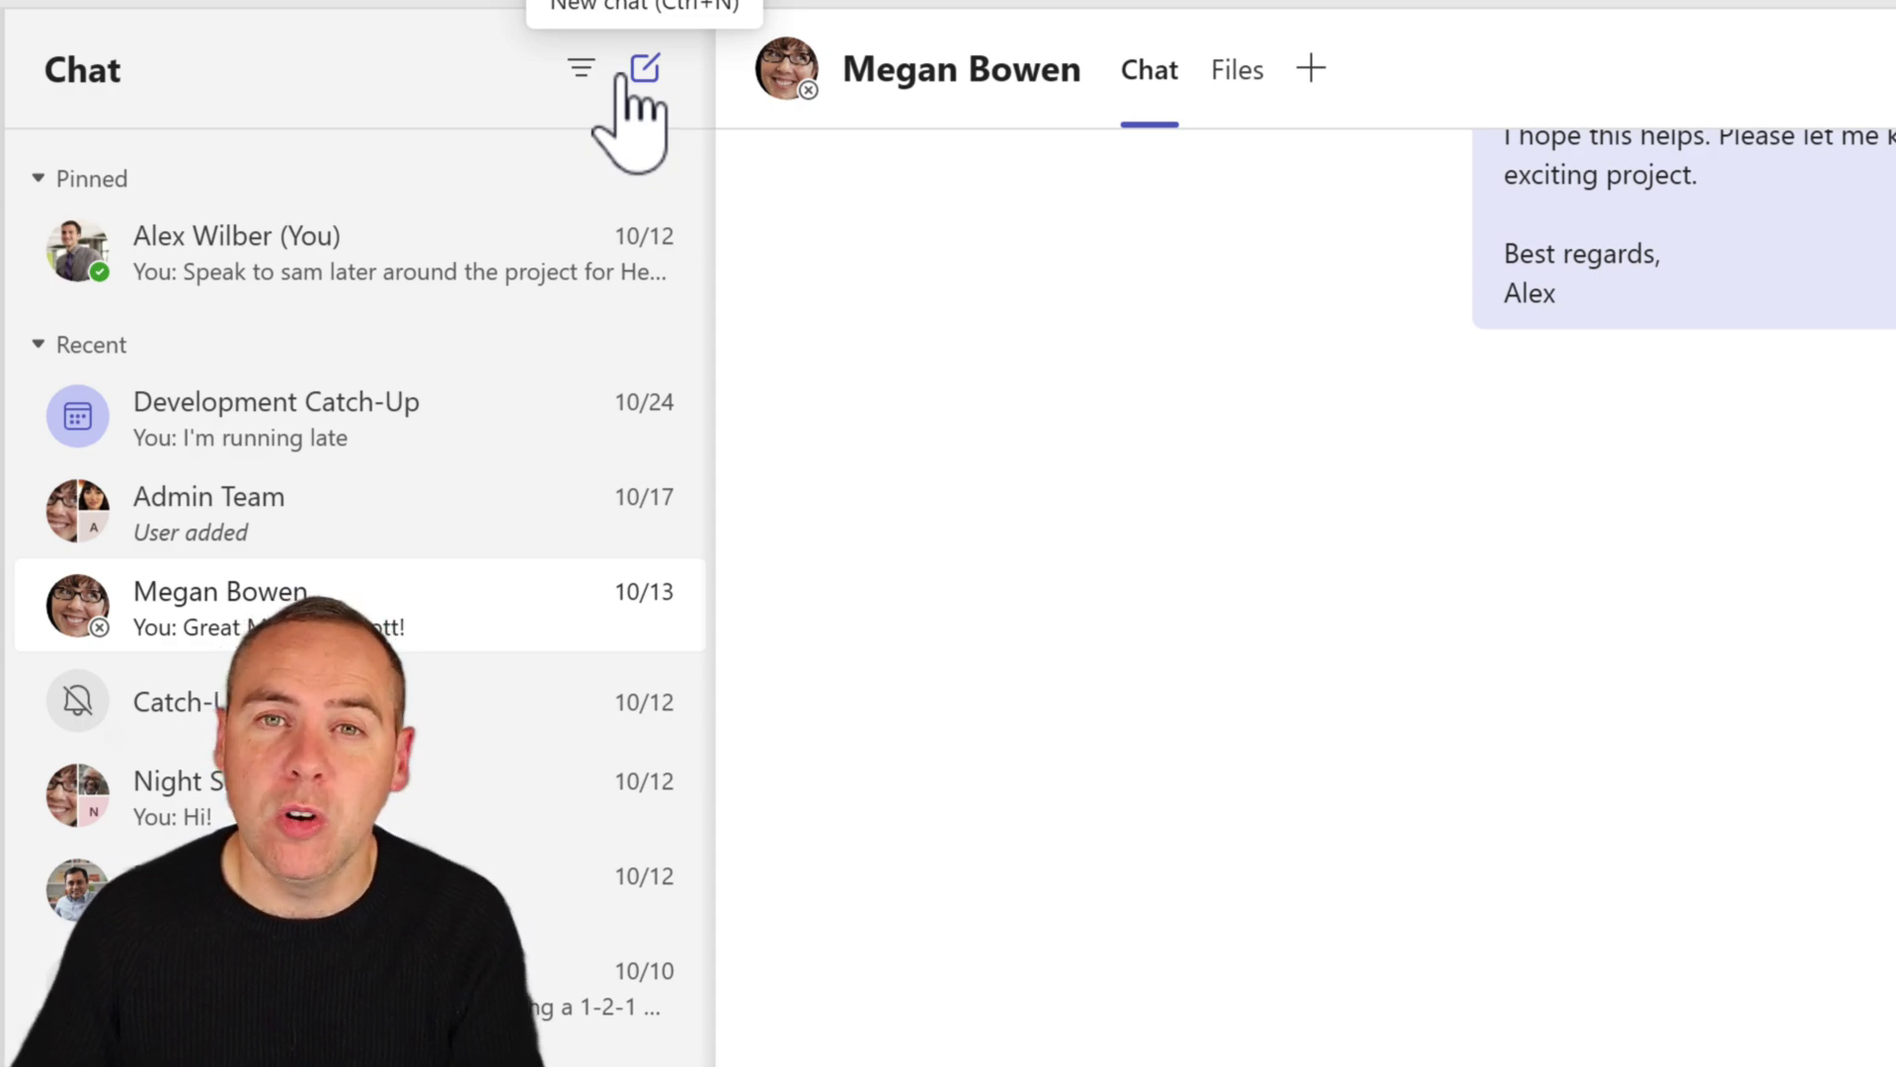
Step: Start a new group chat addressed to three colleagues picked from the suggested contacts
{"action": "left_click", "coordinate": [632, 71]}
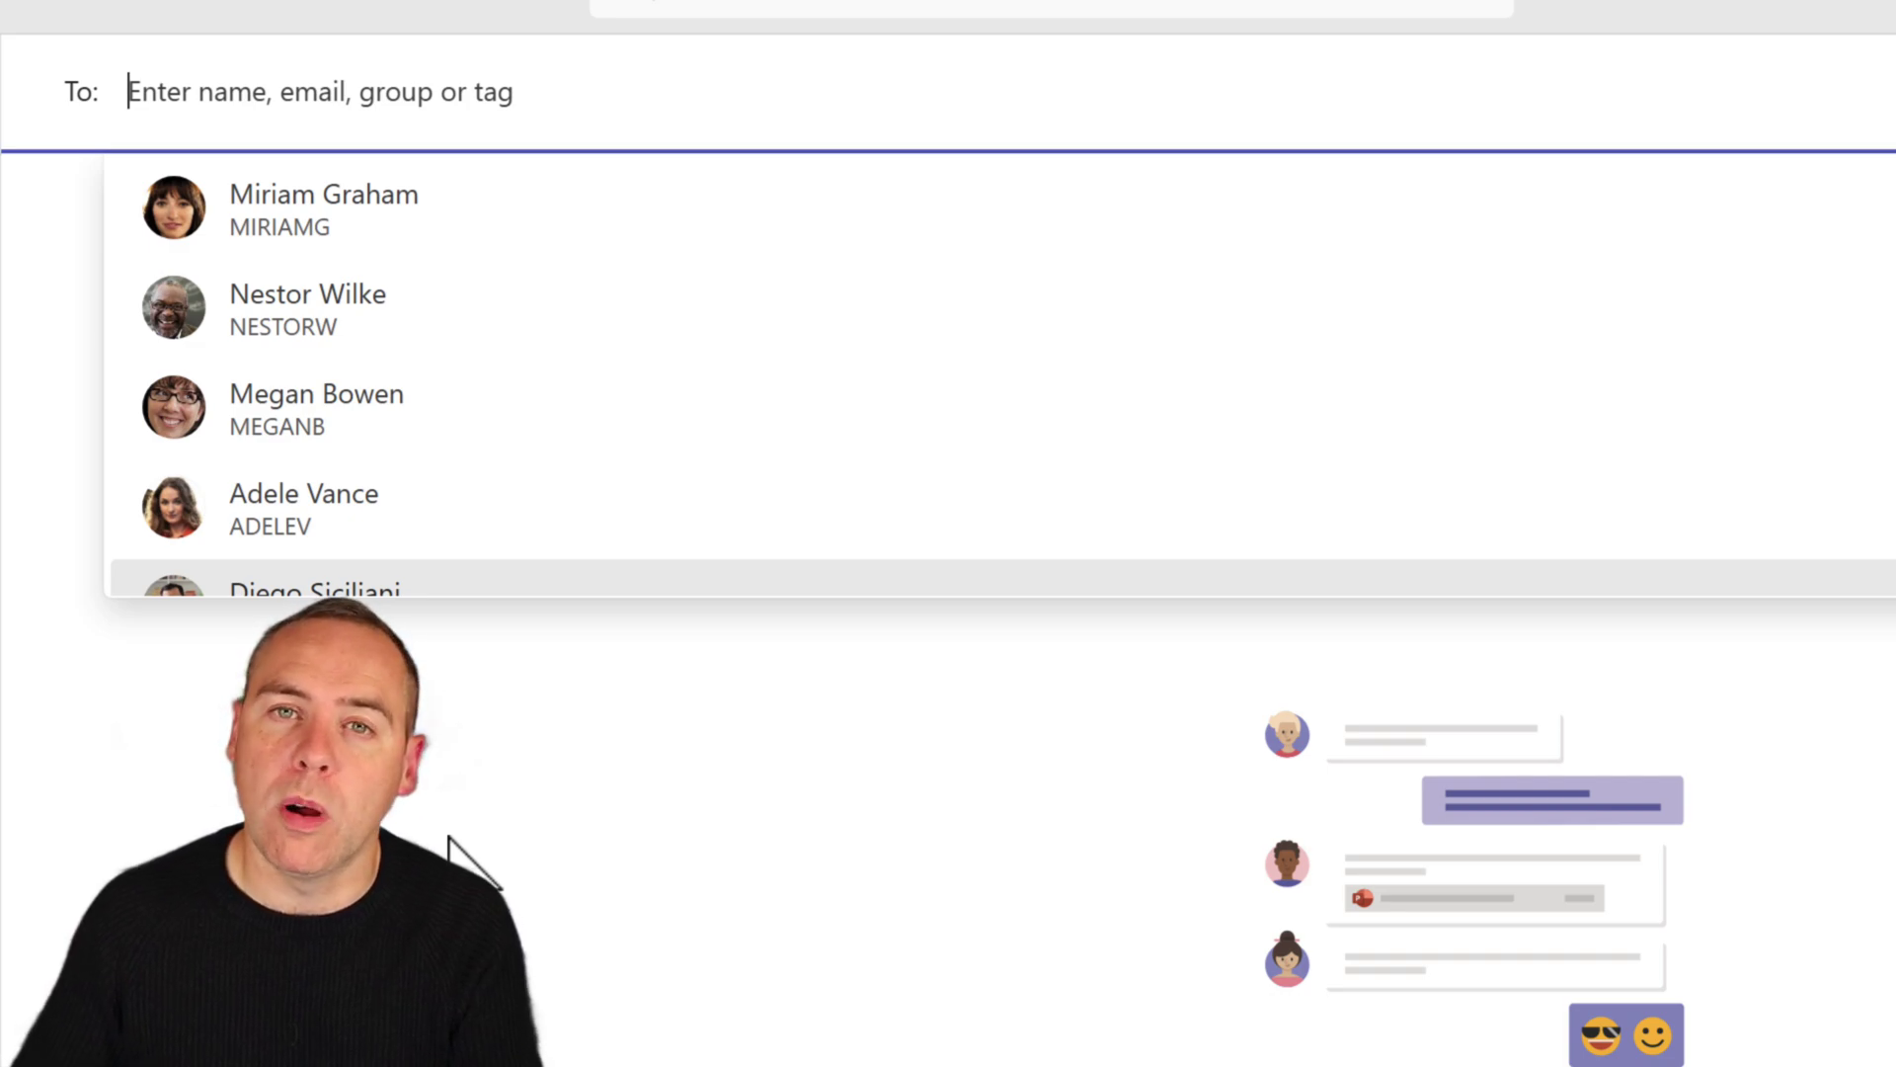
{"action": "left_click", "coordinate": [303, 198]}
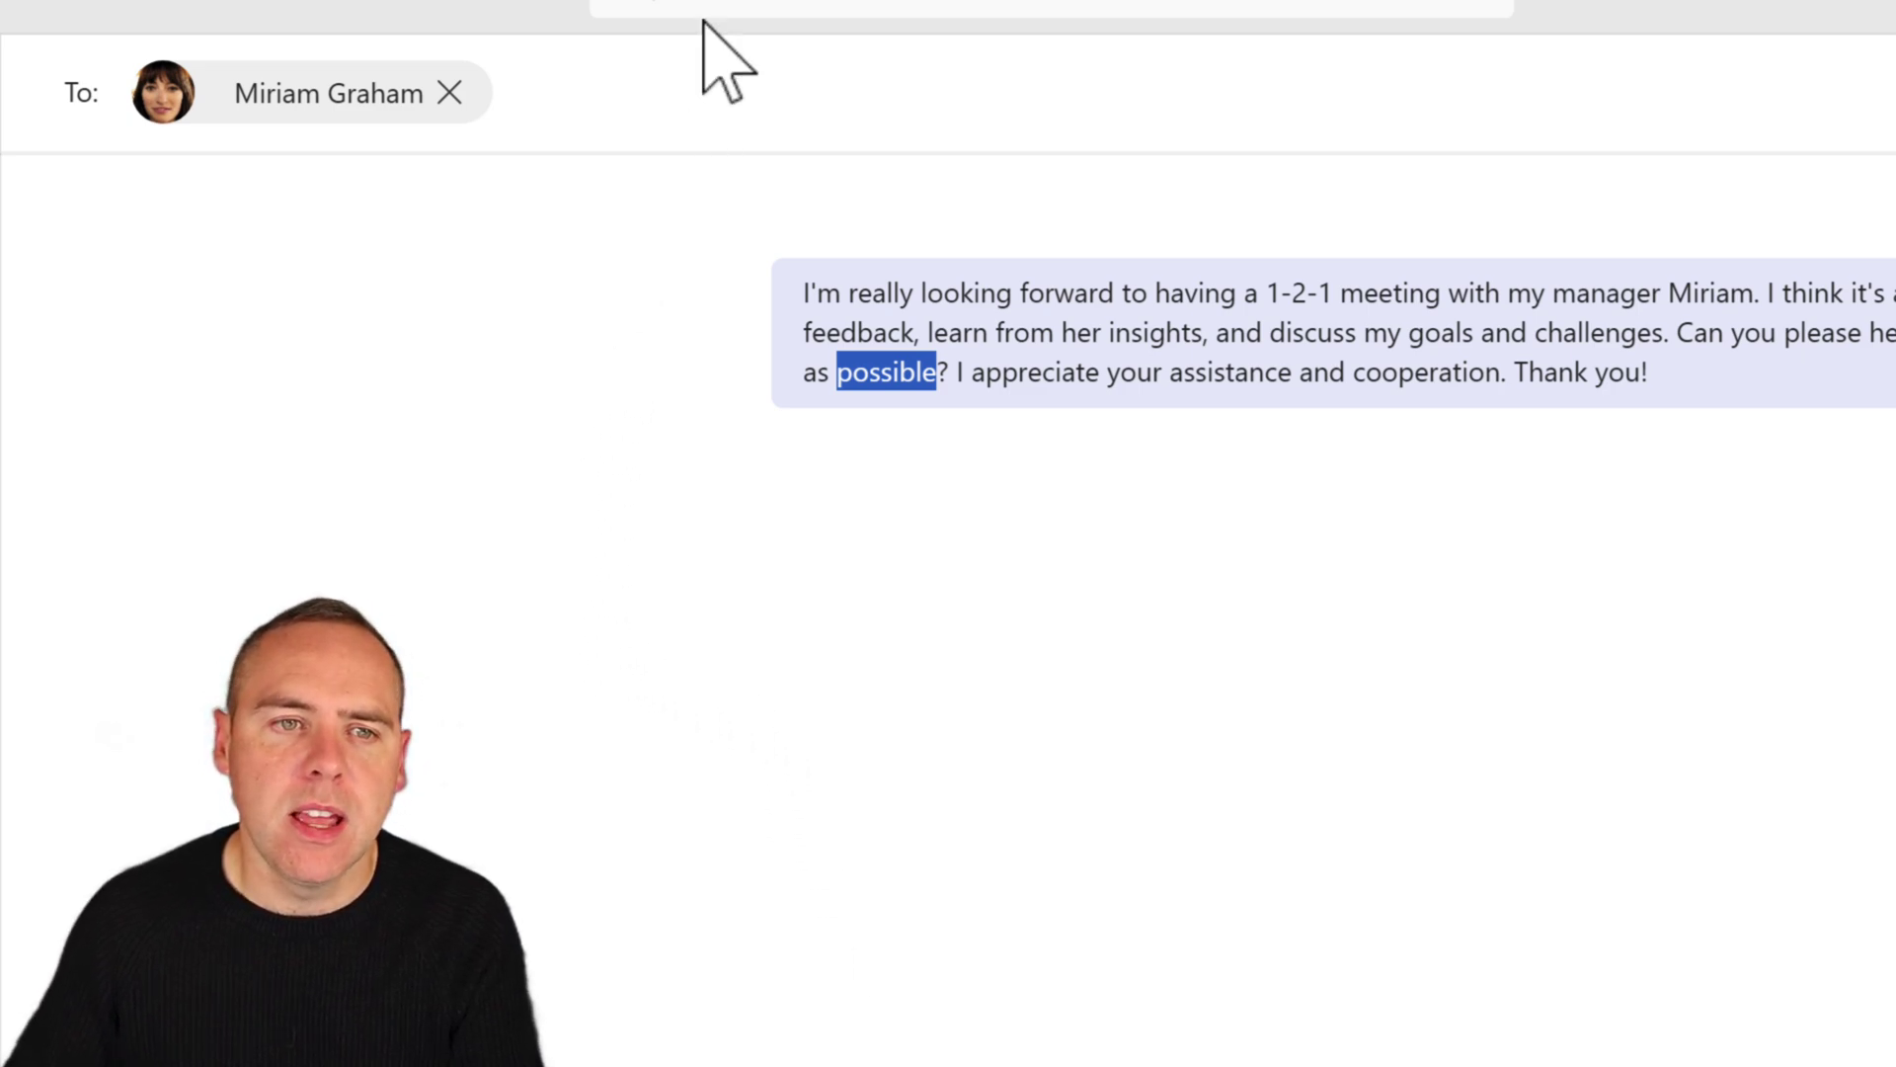
{"action": "left_click", "coordinate": [657, 96]}
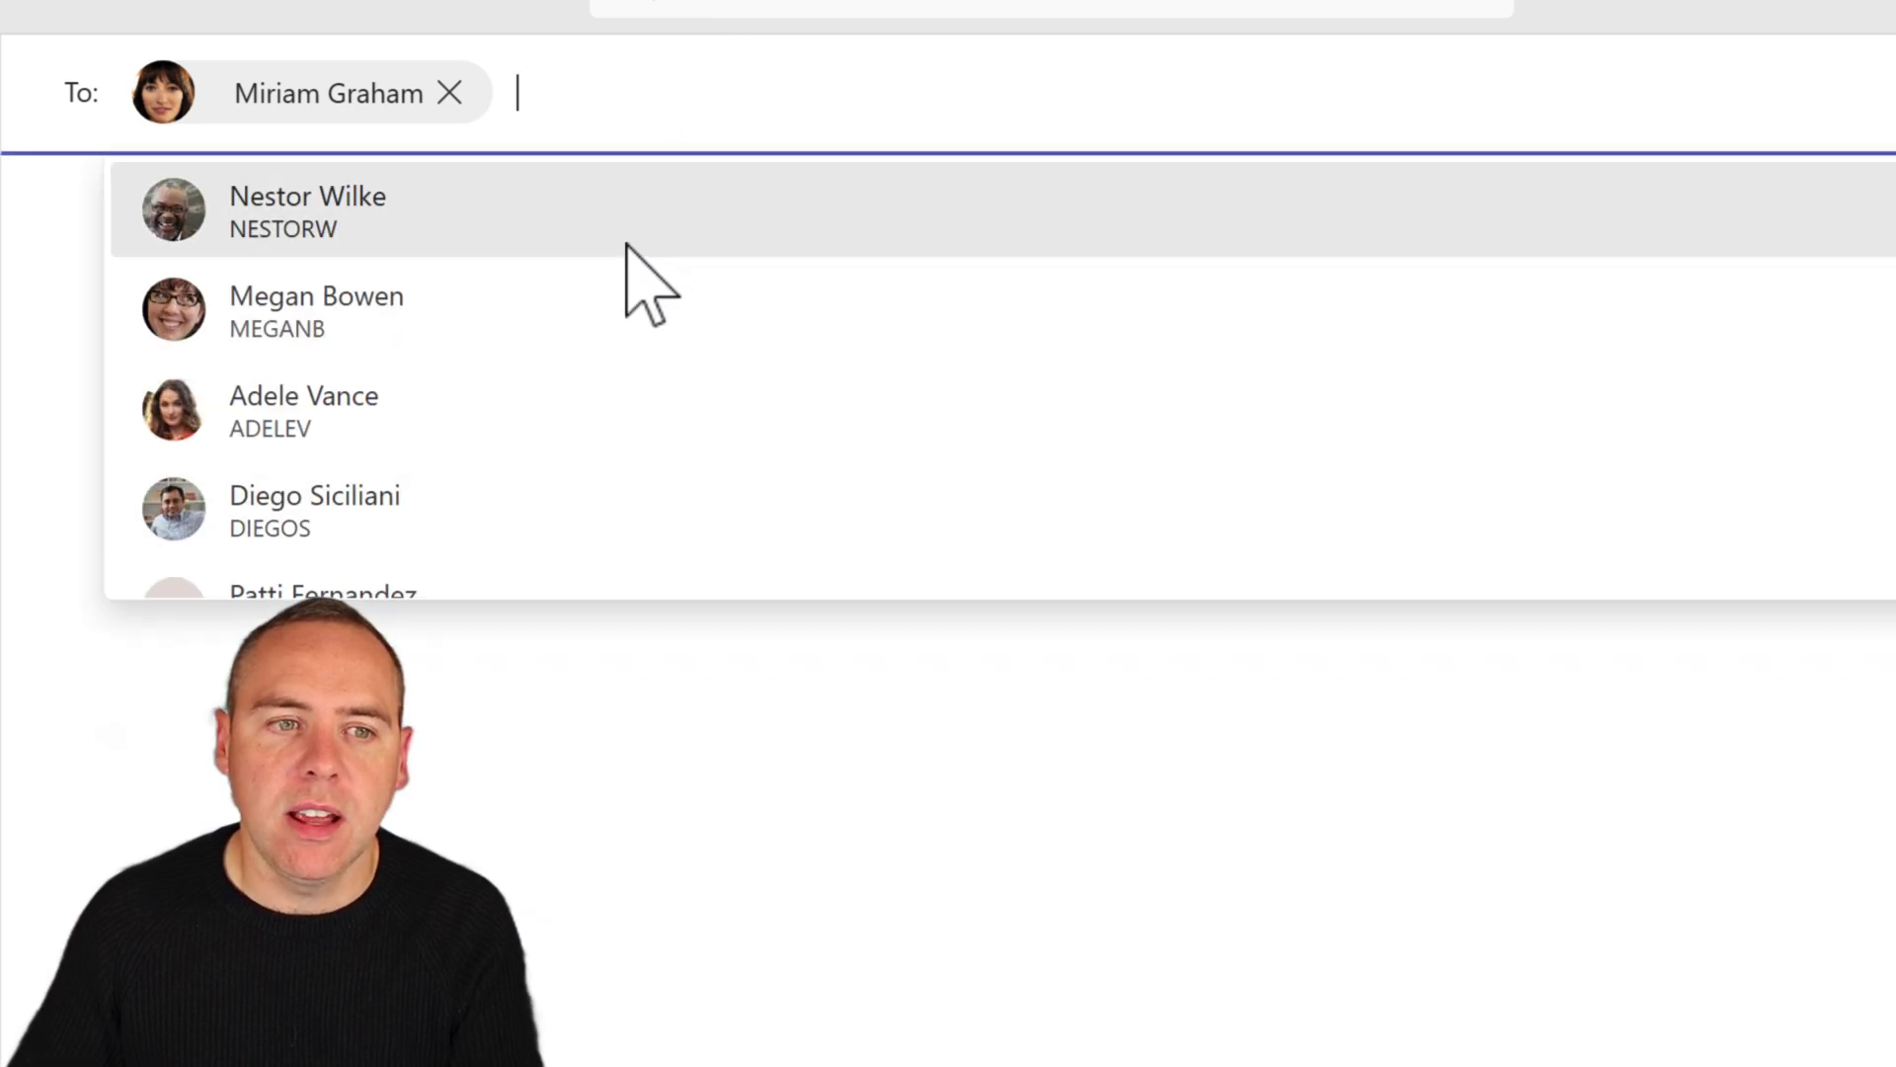
{"action": "left_click", "coordinate": [626, 338]}
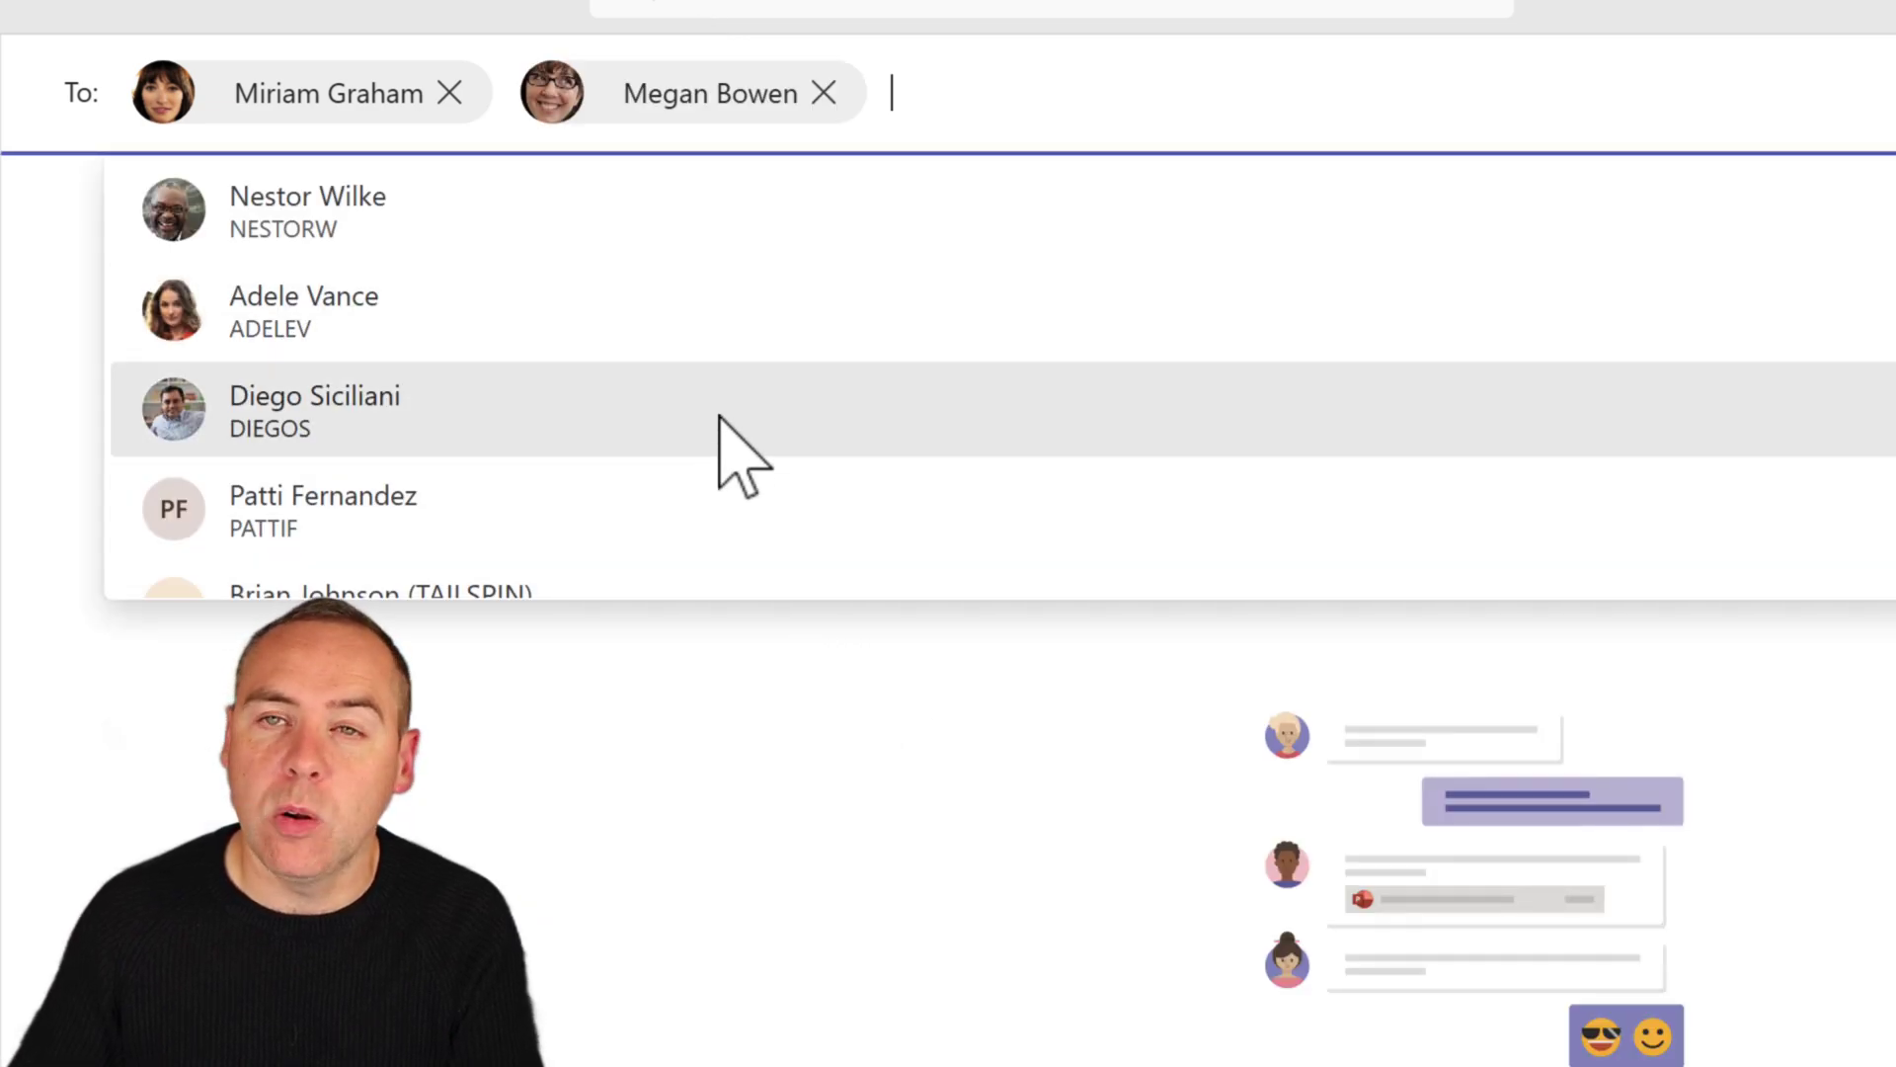
{"action": "left_click", "coordinate": [720, 420]}
{"action": "left_click", "coordinate": [882, 763]}
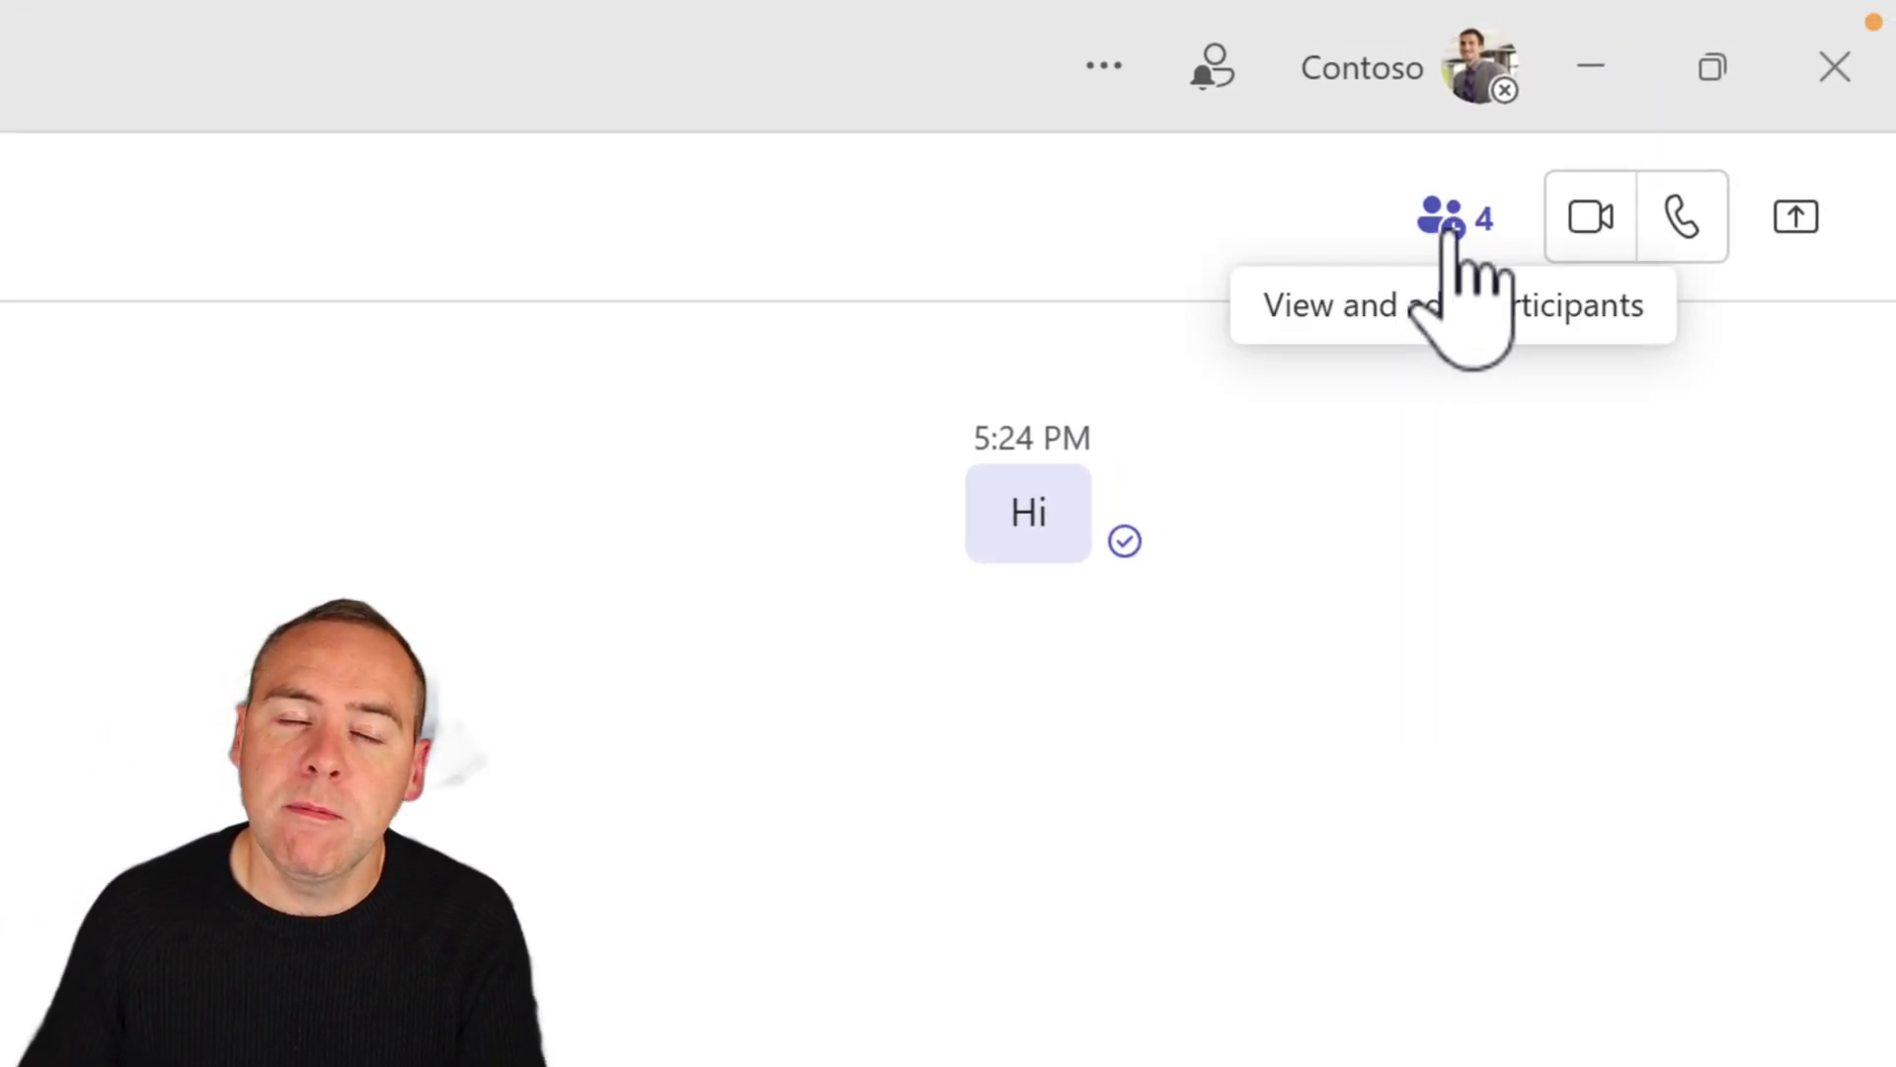
Step: Search for another colleague and add them to the group chat with all chat history included
{"action": "left_click", "coordinate": [1451, 227]}
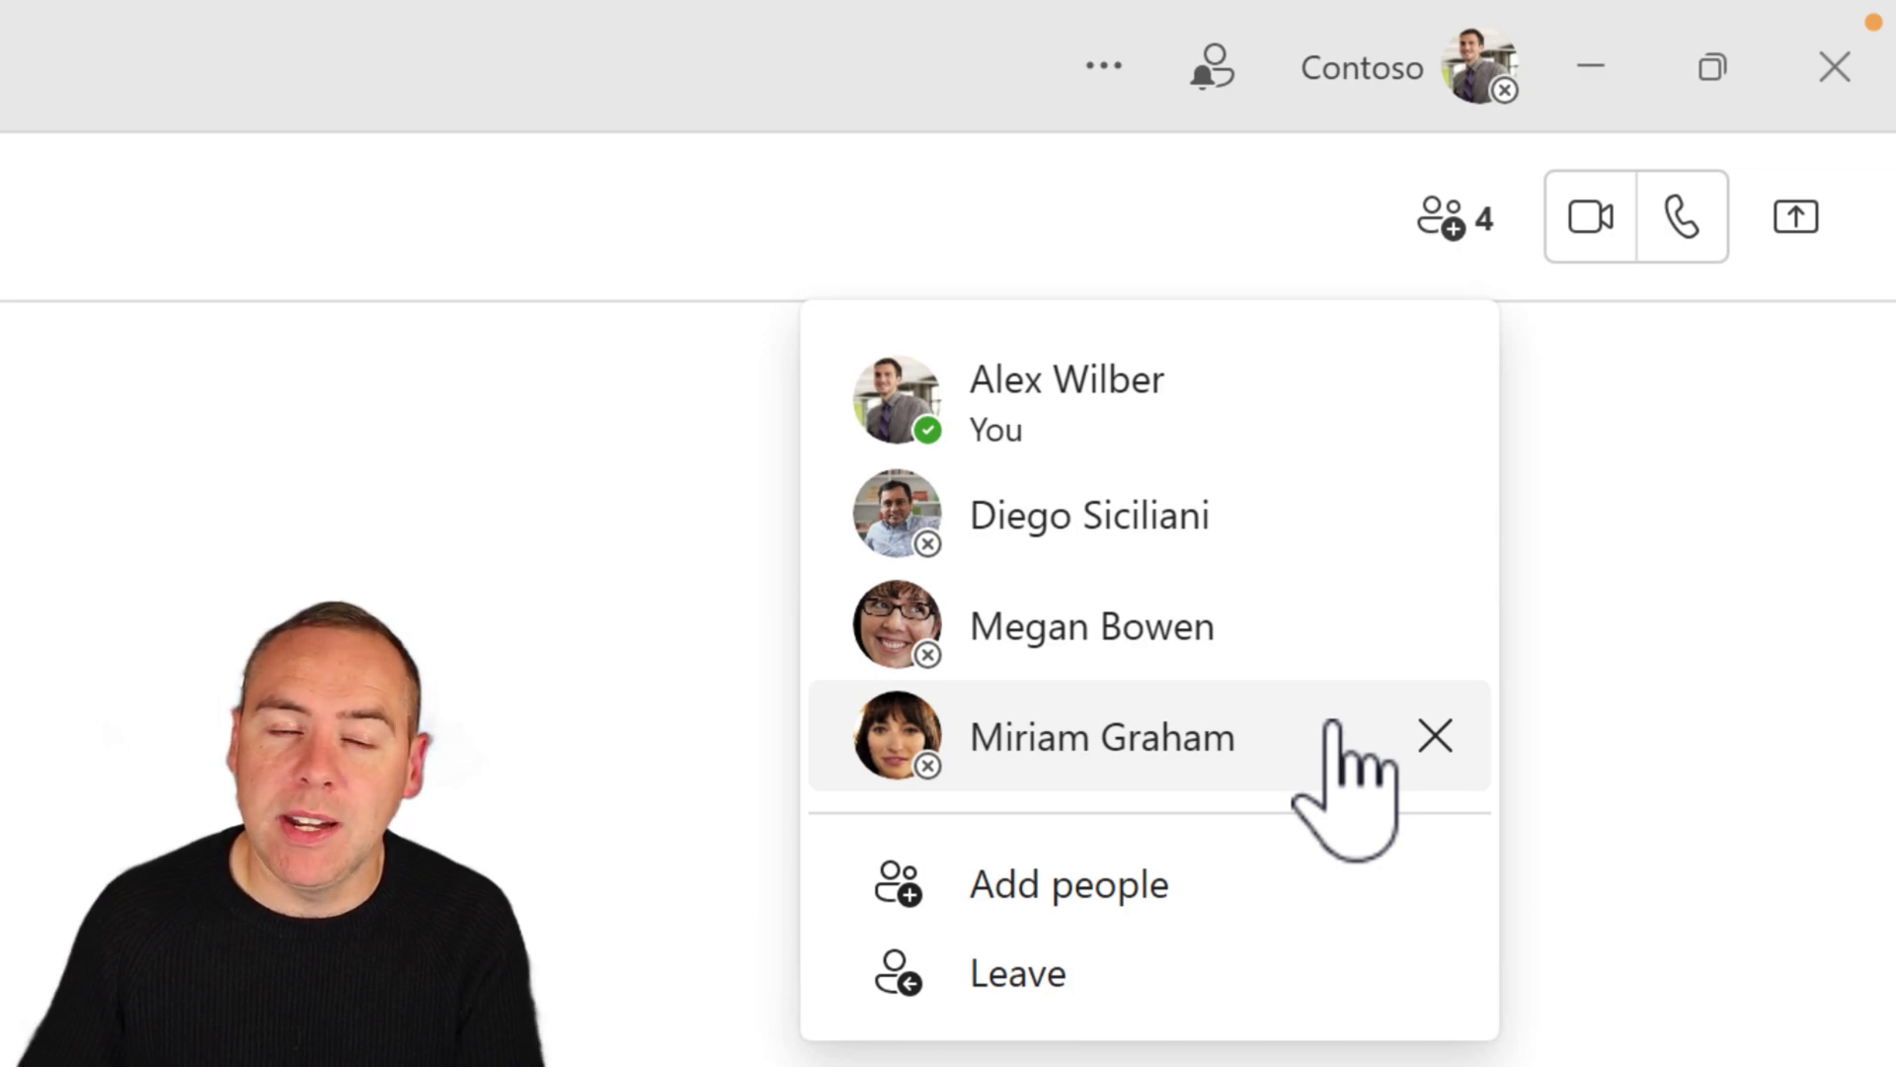
{"action": "left_click", "coordinate": [1200, 894]}
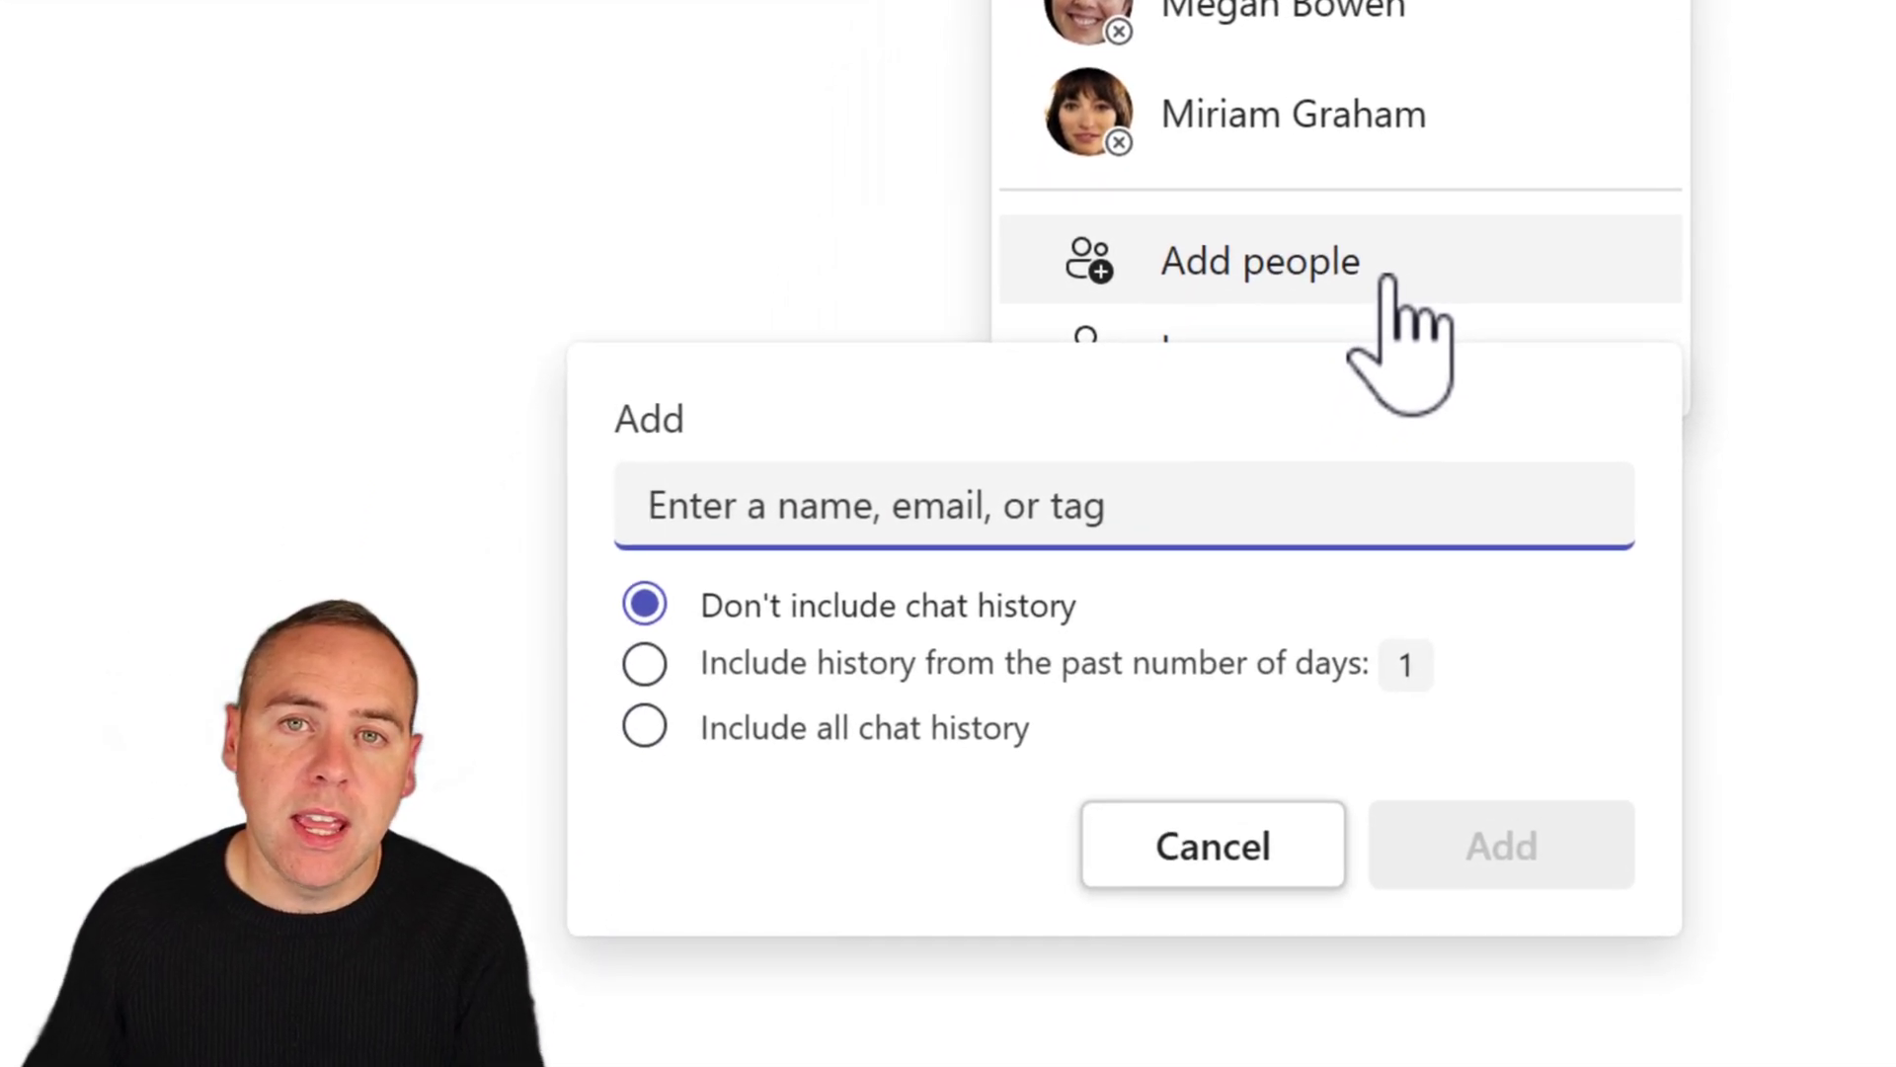
{"action": "type", "text": "nes"}
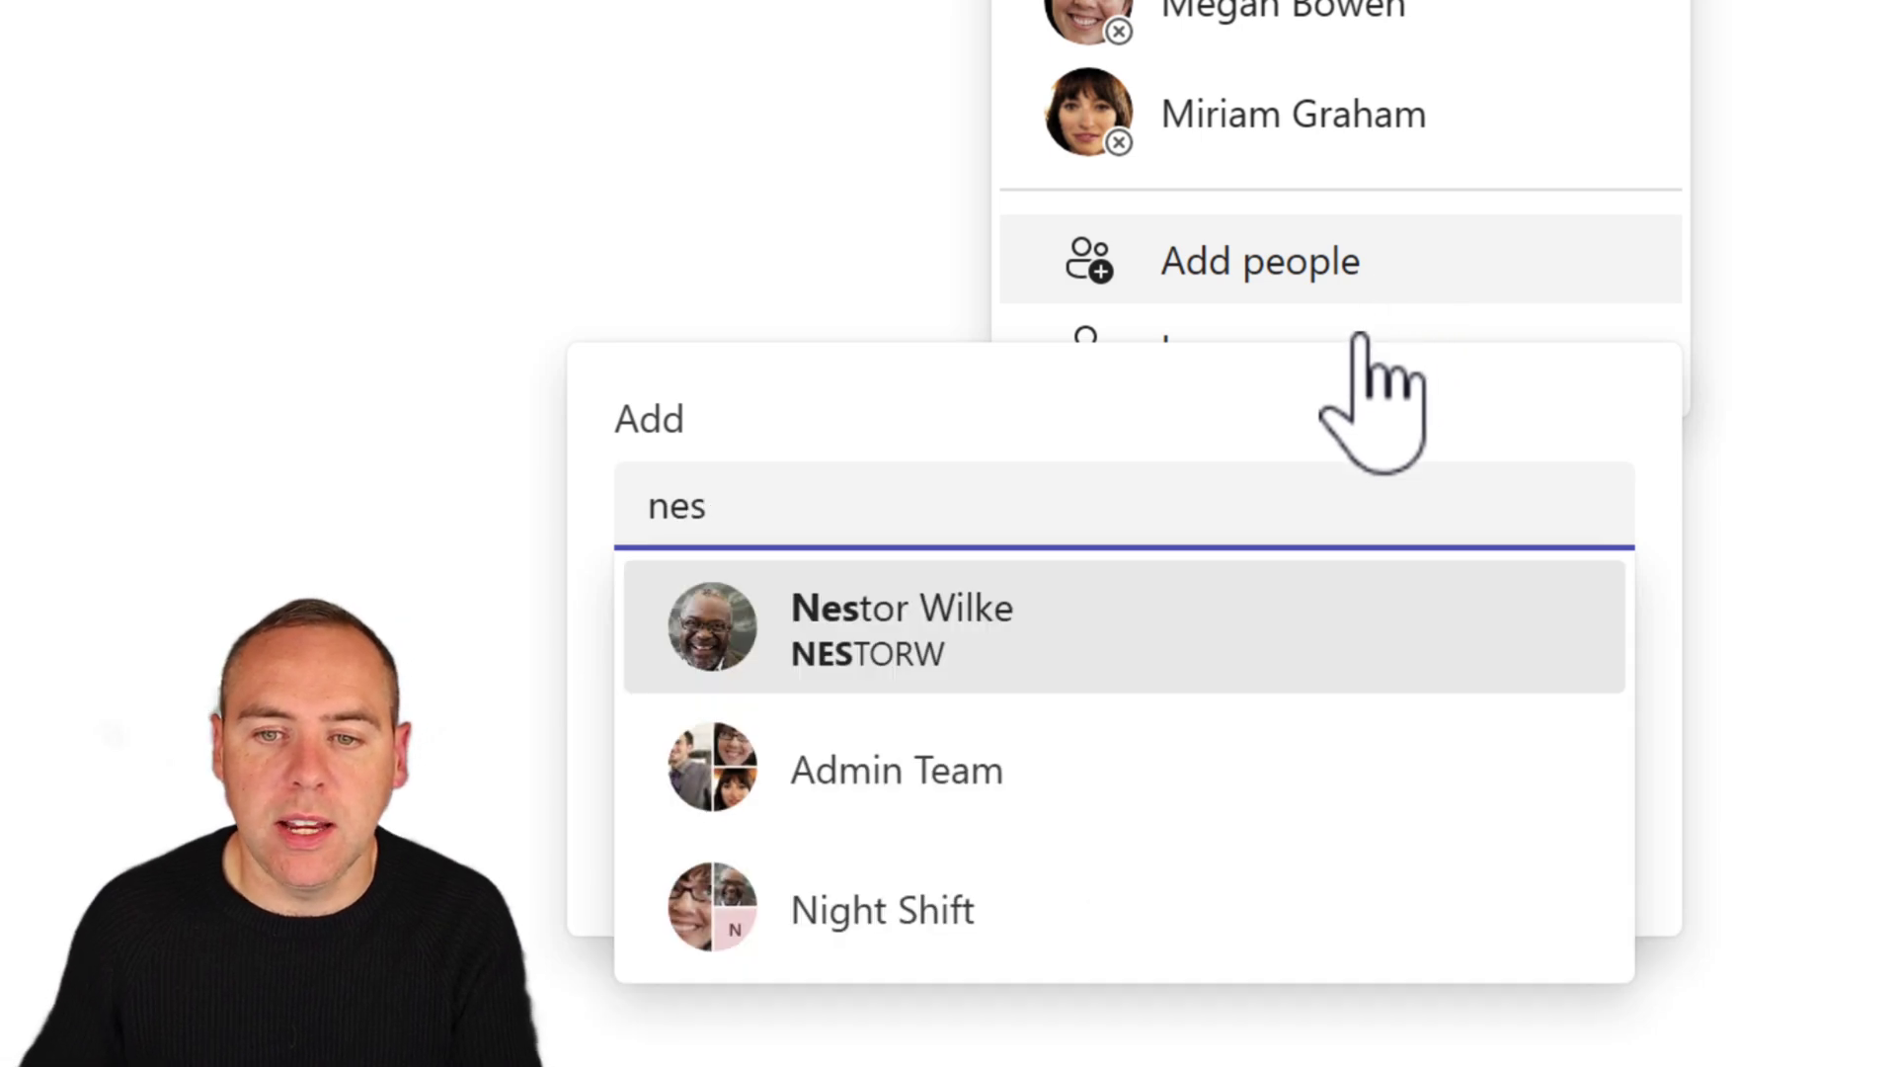
{"action": "left_click", "coordinate": [1167, 637]}
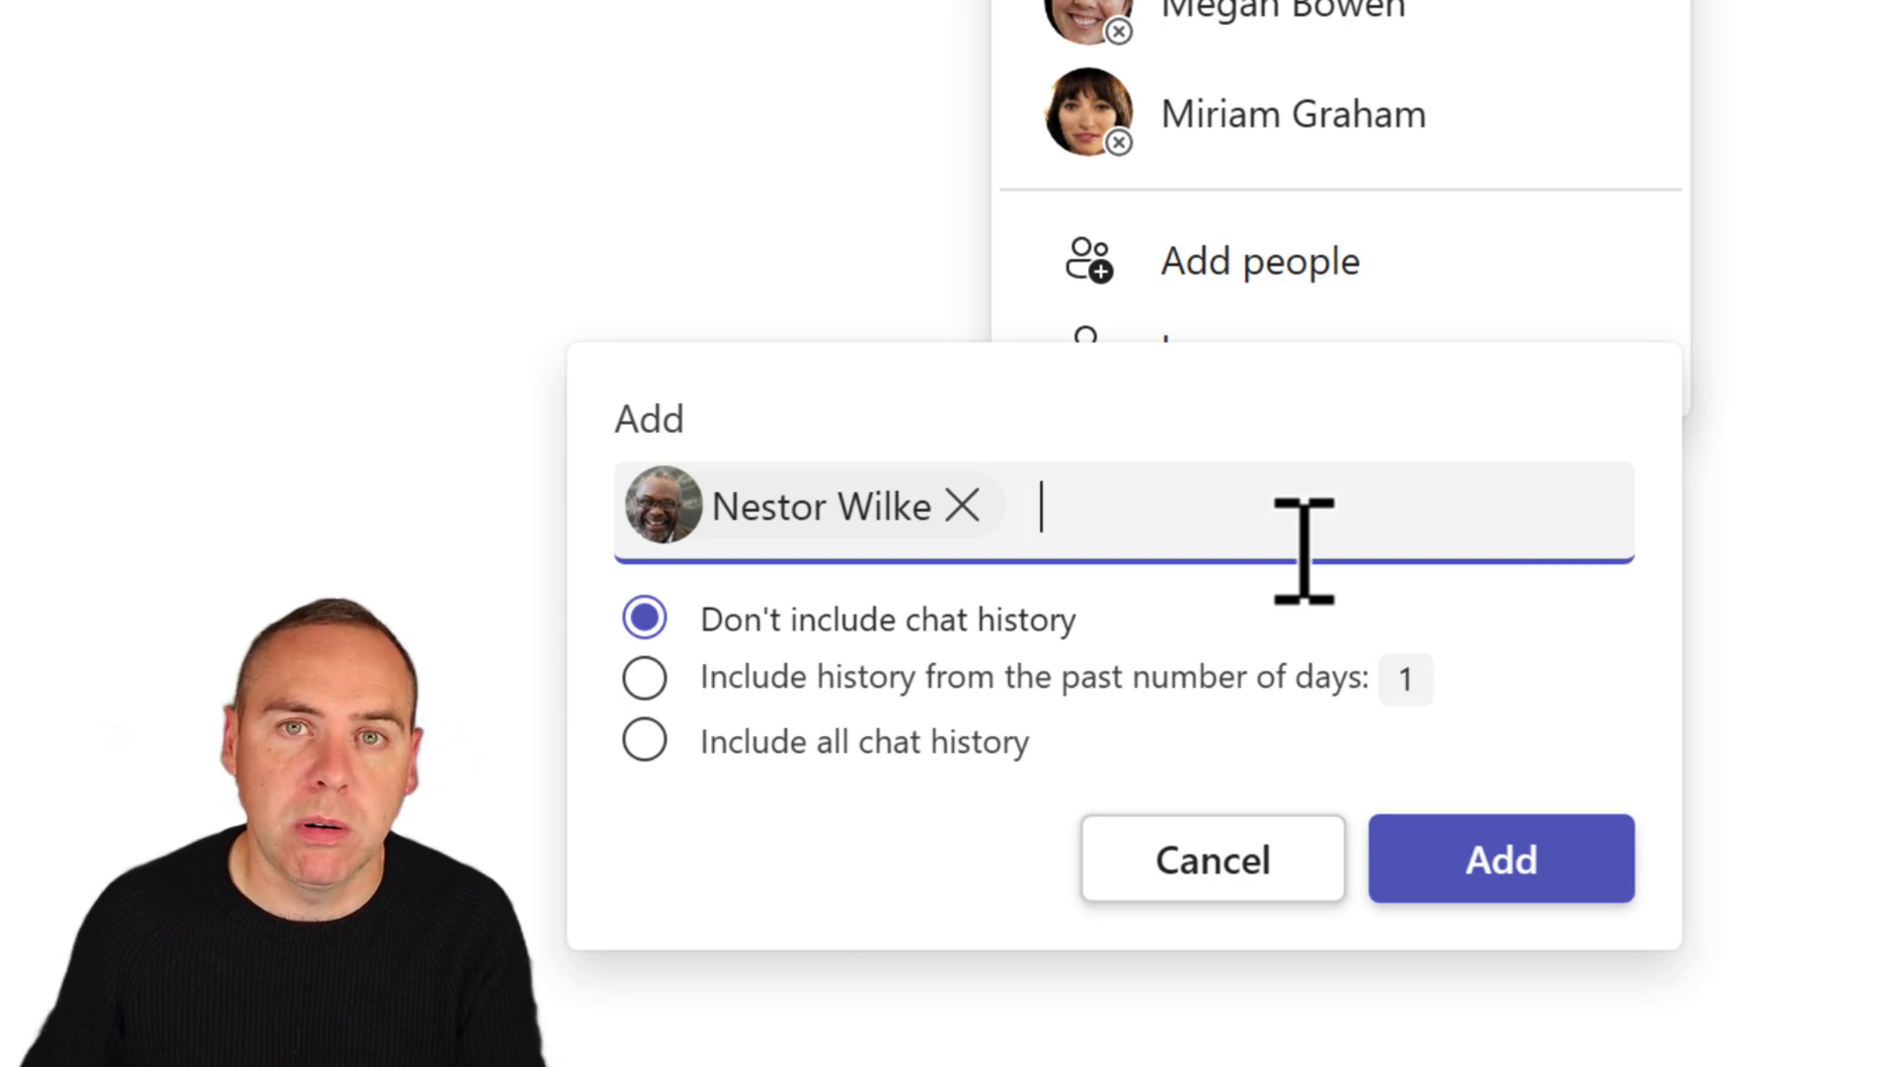
{"action": "left_click", "coordinate": [1004, 753]}
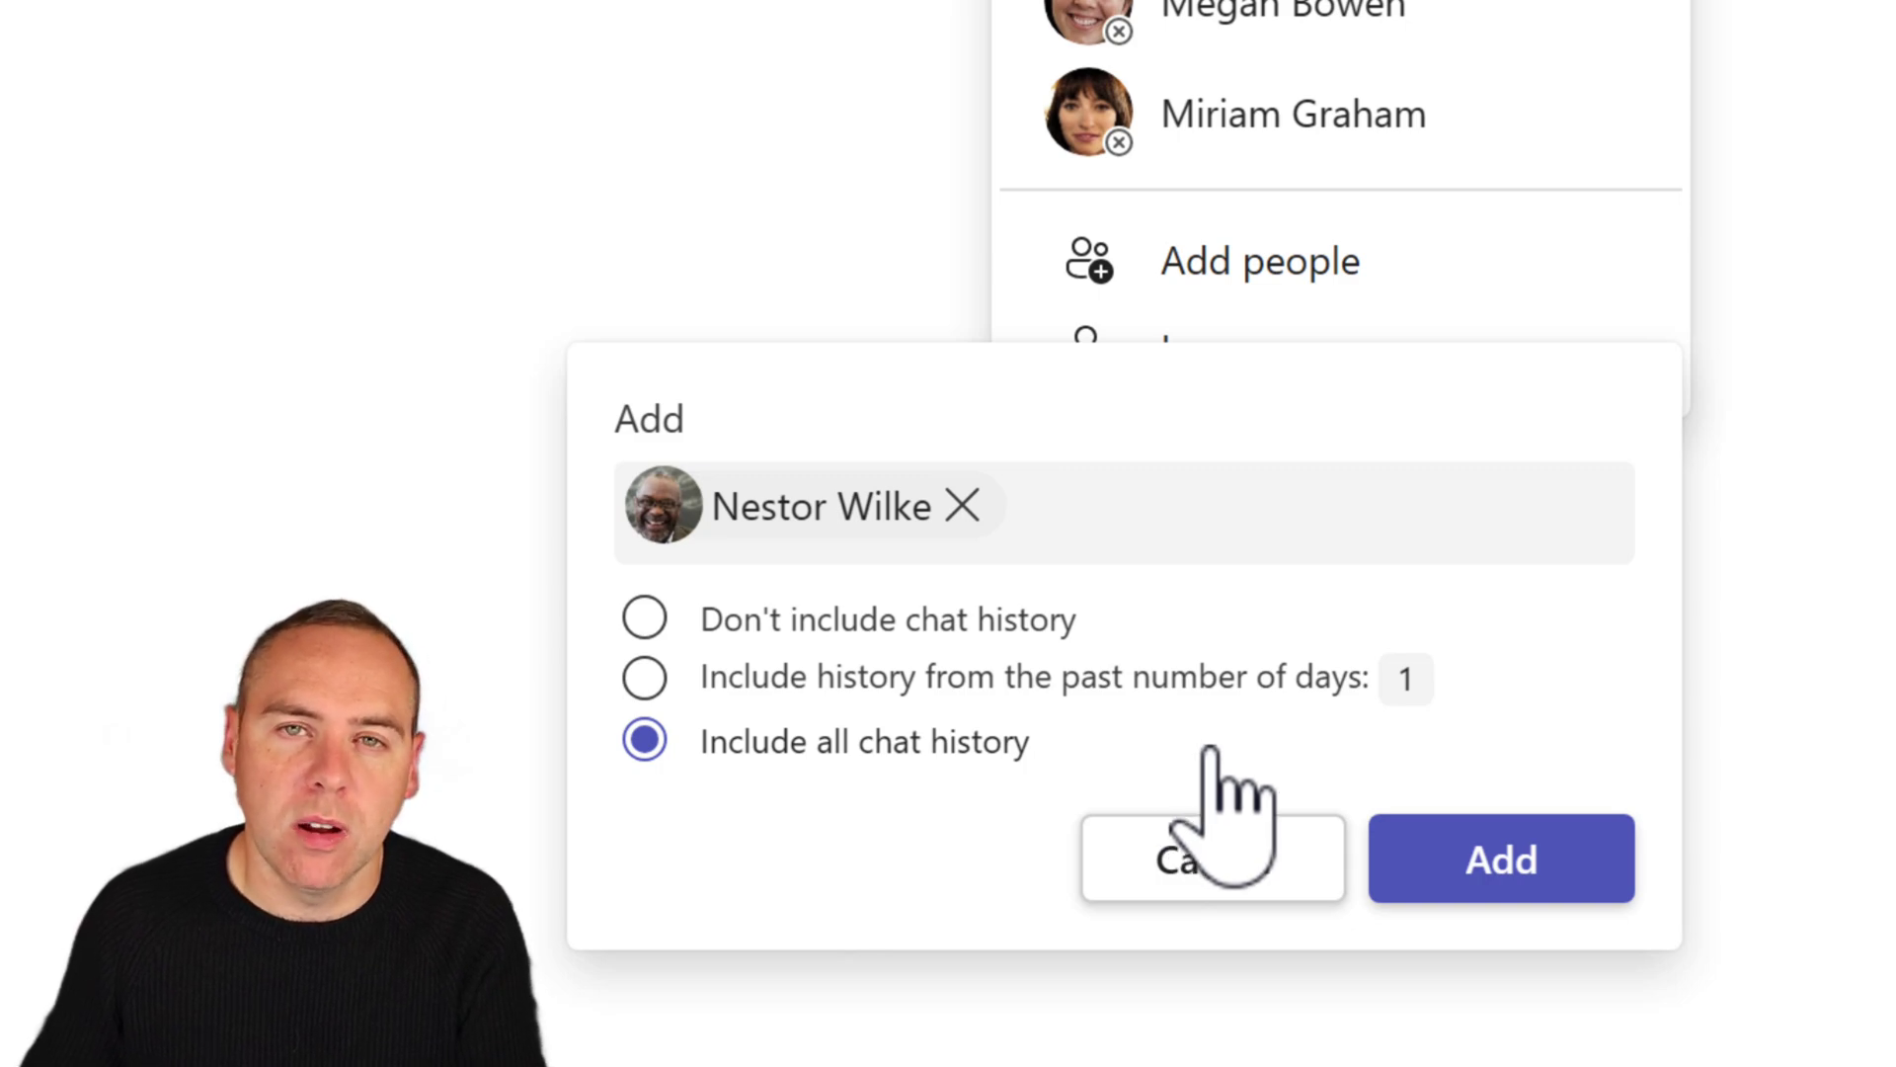
{"action": "left_click", "coordinate": [1578, 851]}
{"action": "key", "text": "Escape"}
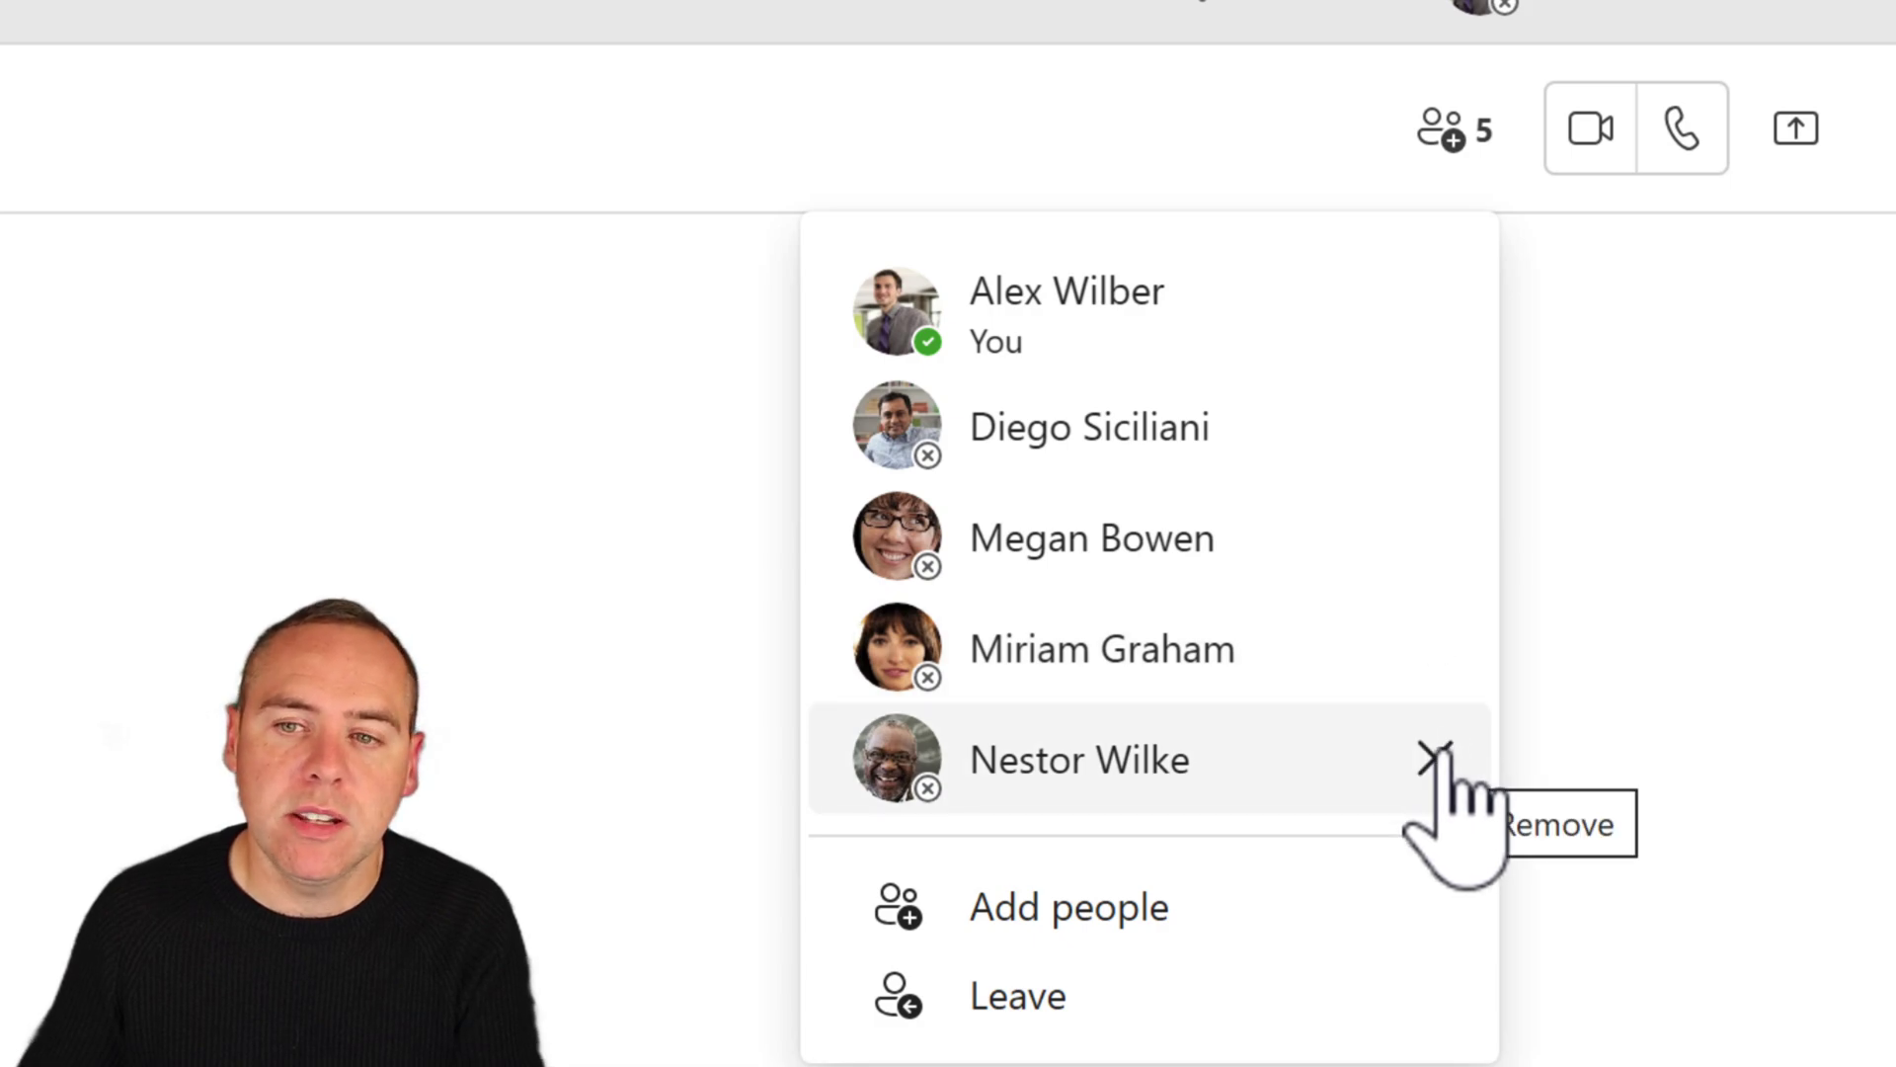
Step: Remove the newly added colleague from the group chat and name the chat Management Team
{"action": "left_click", "coordinate": [1434, 758]}
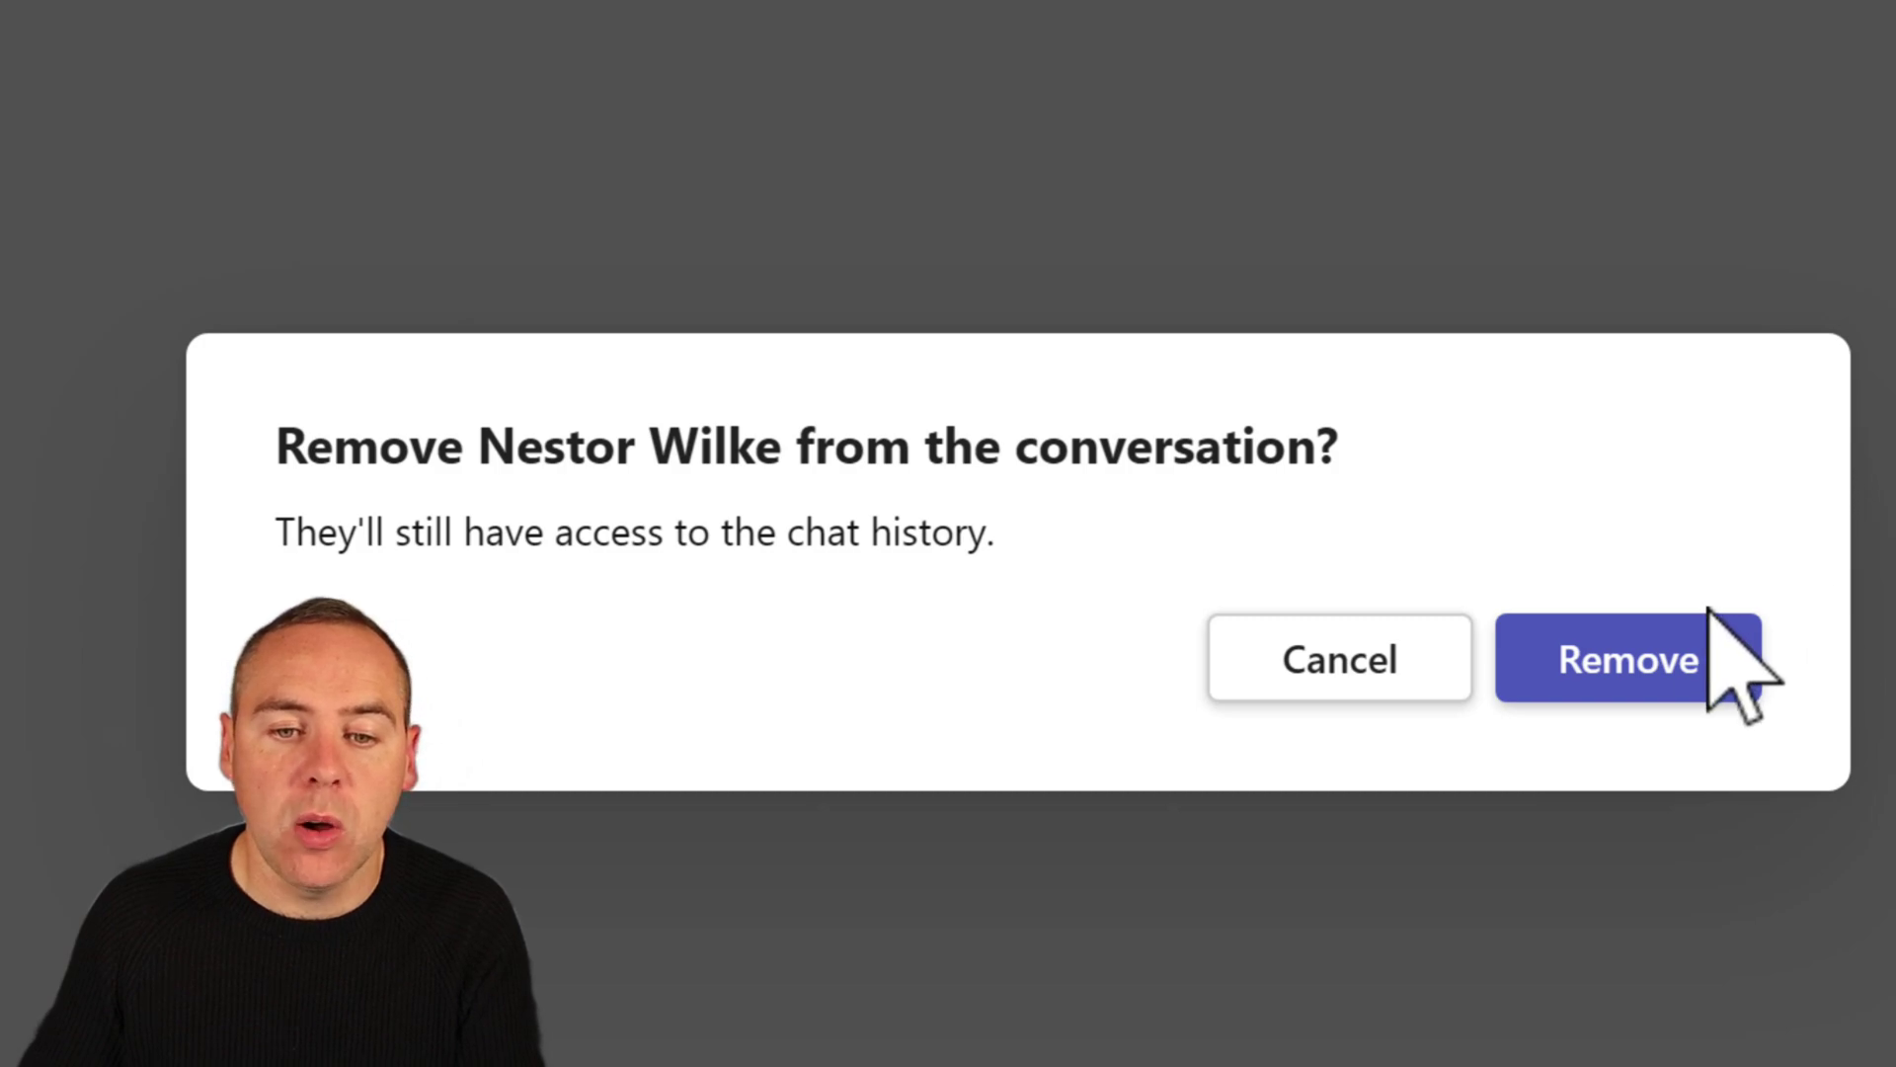
{"action": "left_click", "coordinate": [1700, 660]}
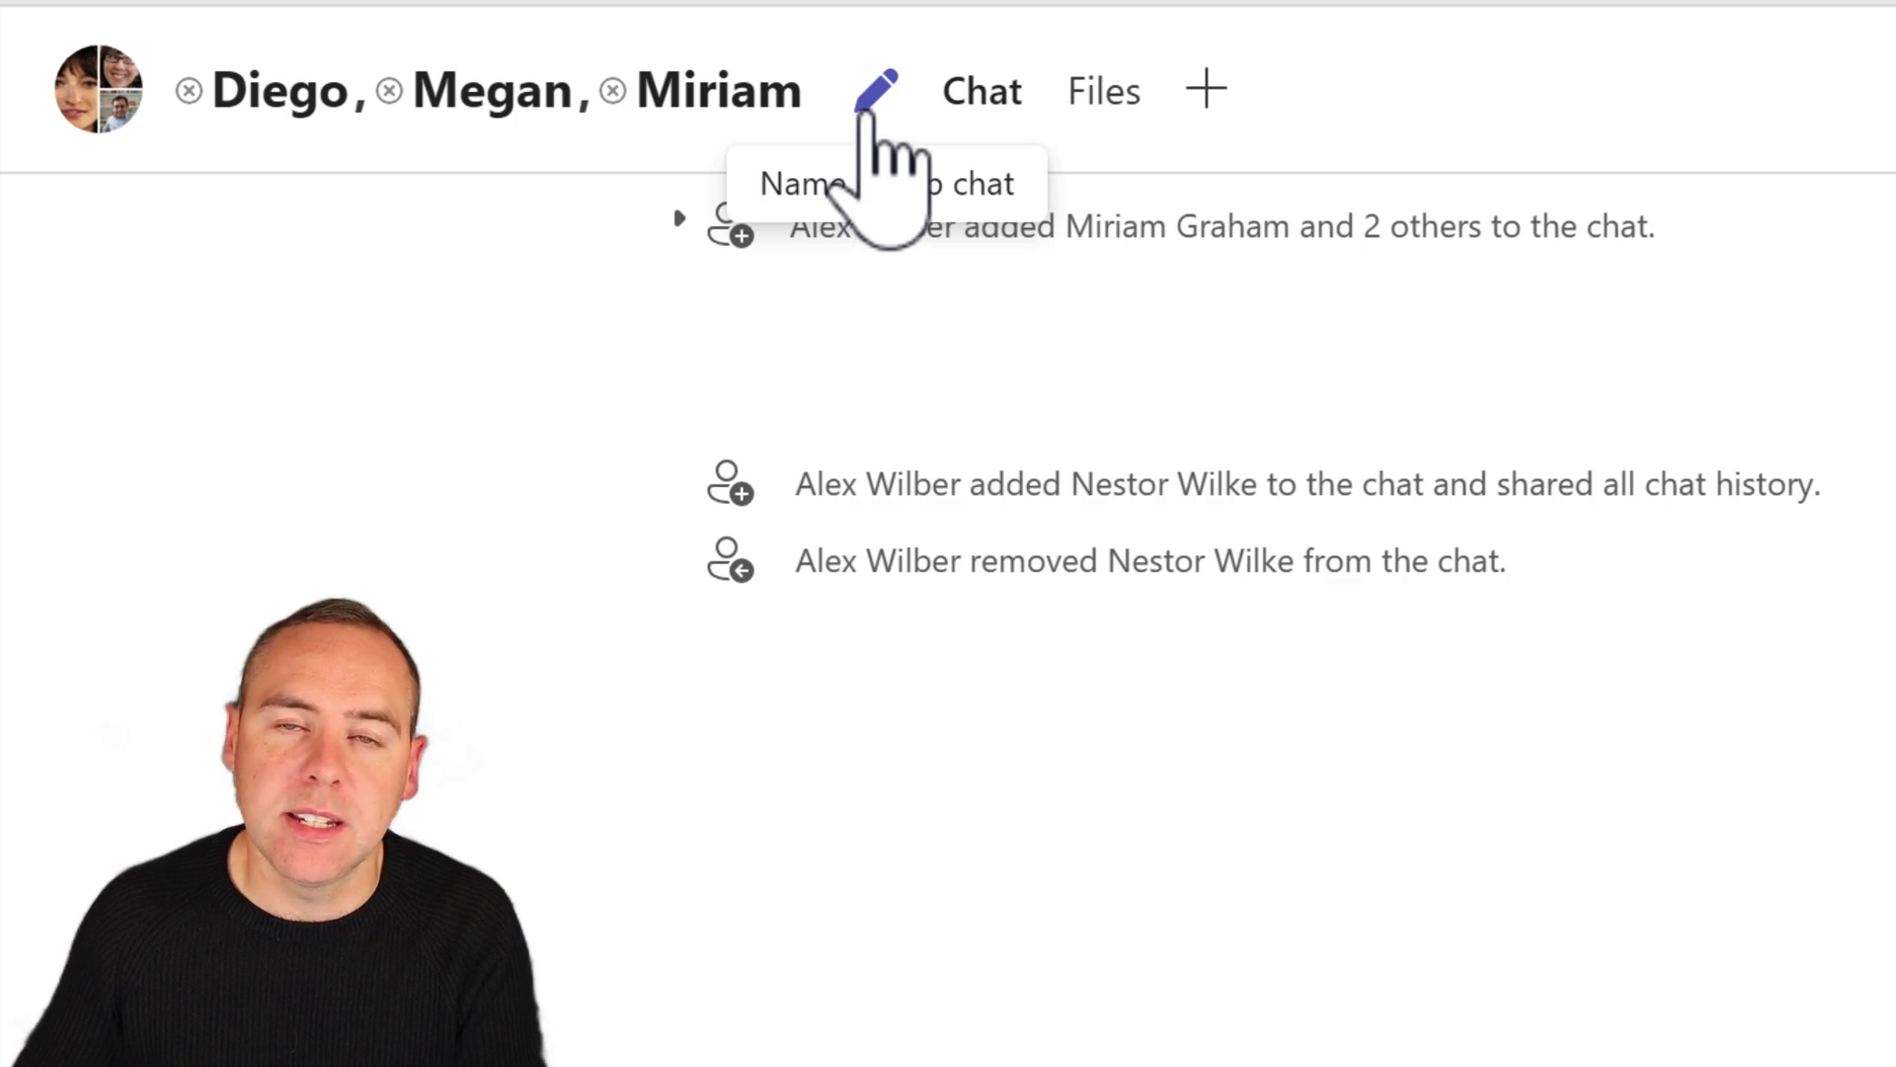
{"action": "left_click", "coordinate": [867, 117]}
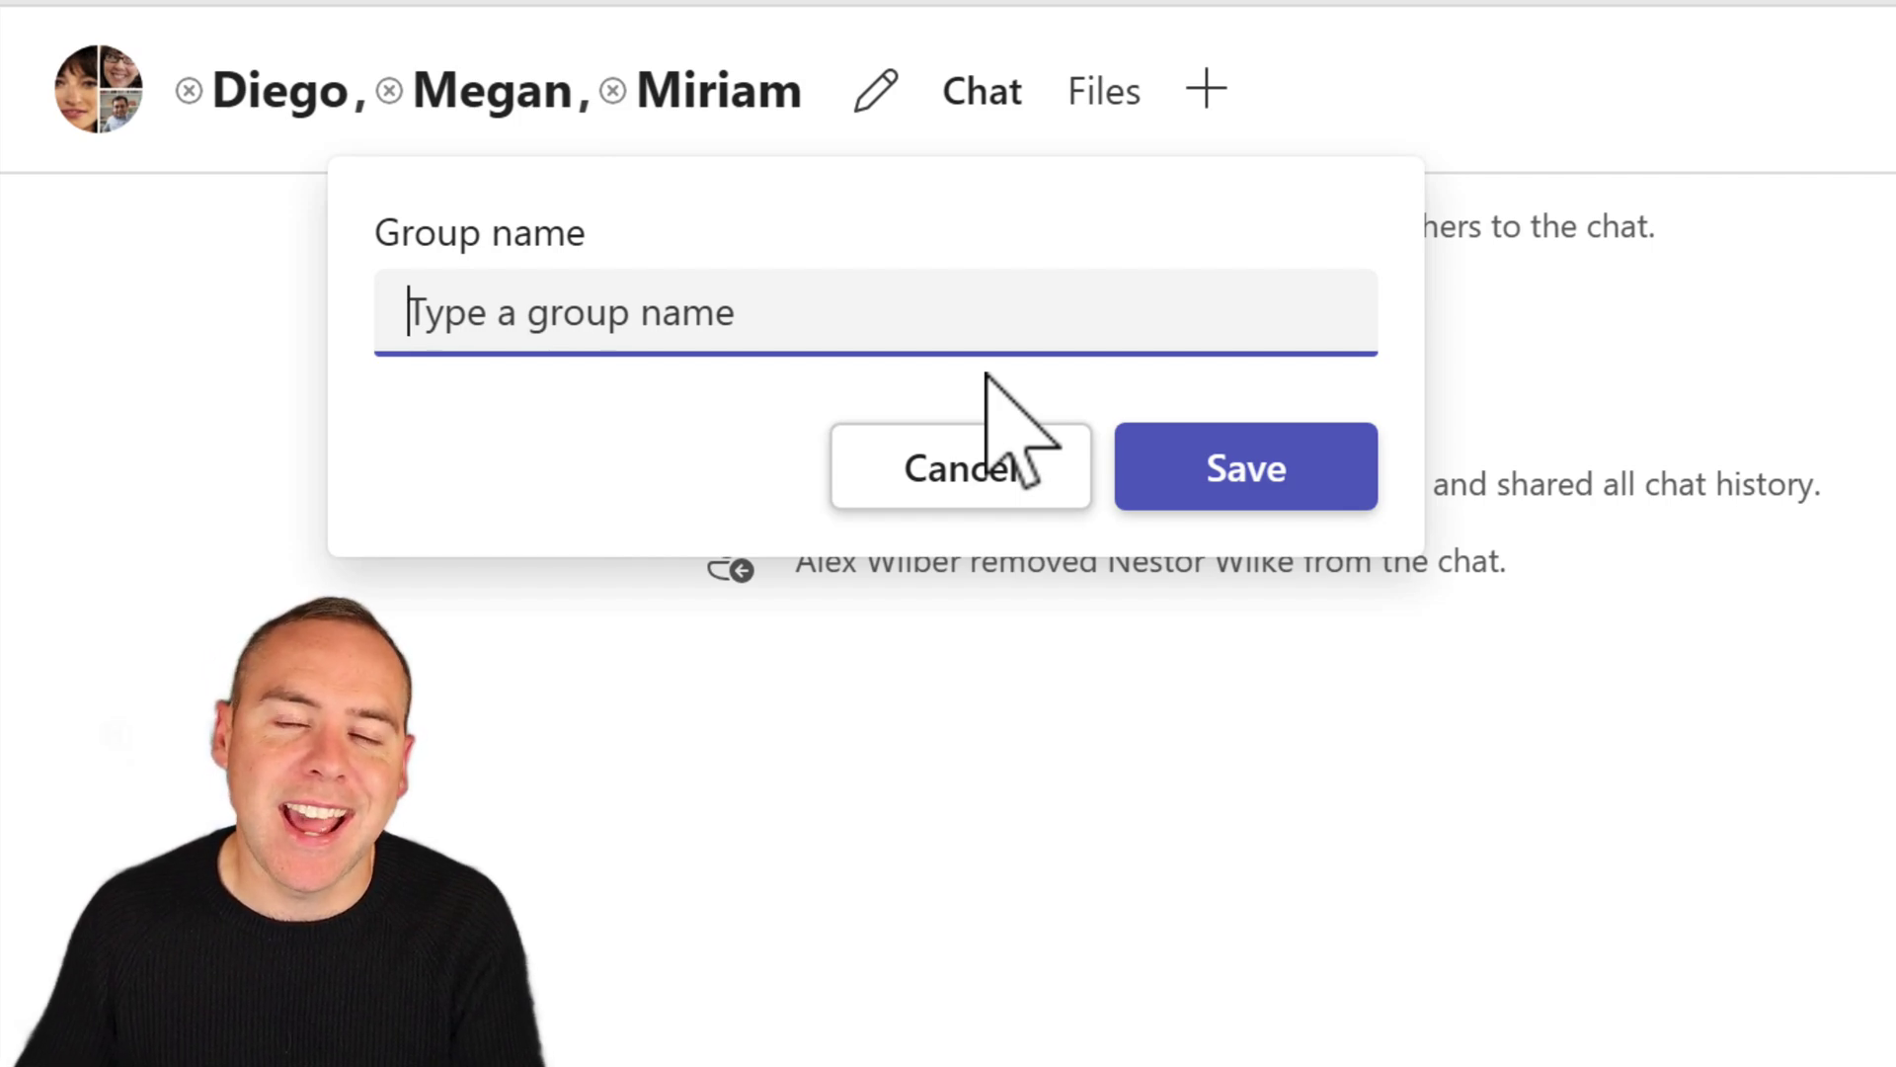
{"action": "type", "text": "Management Team"}
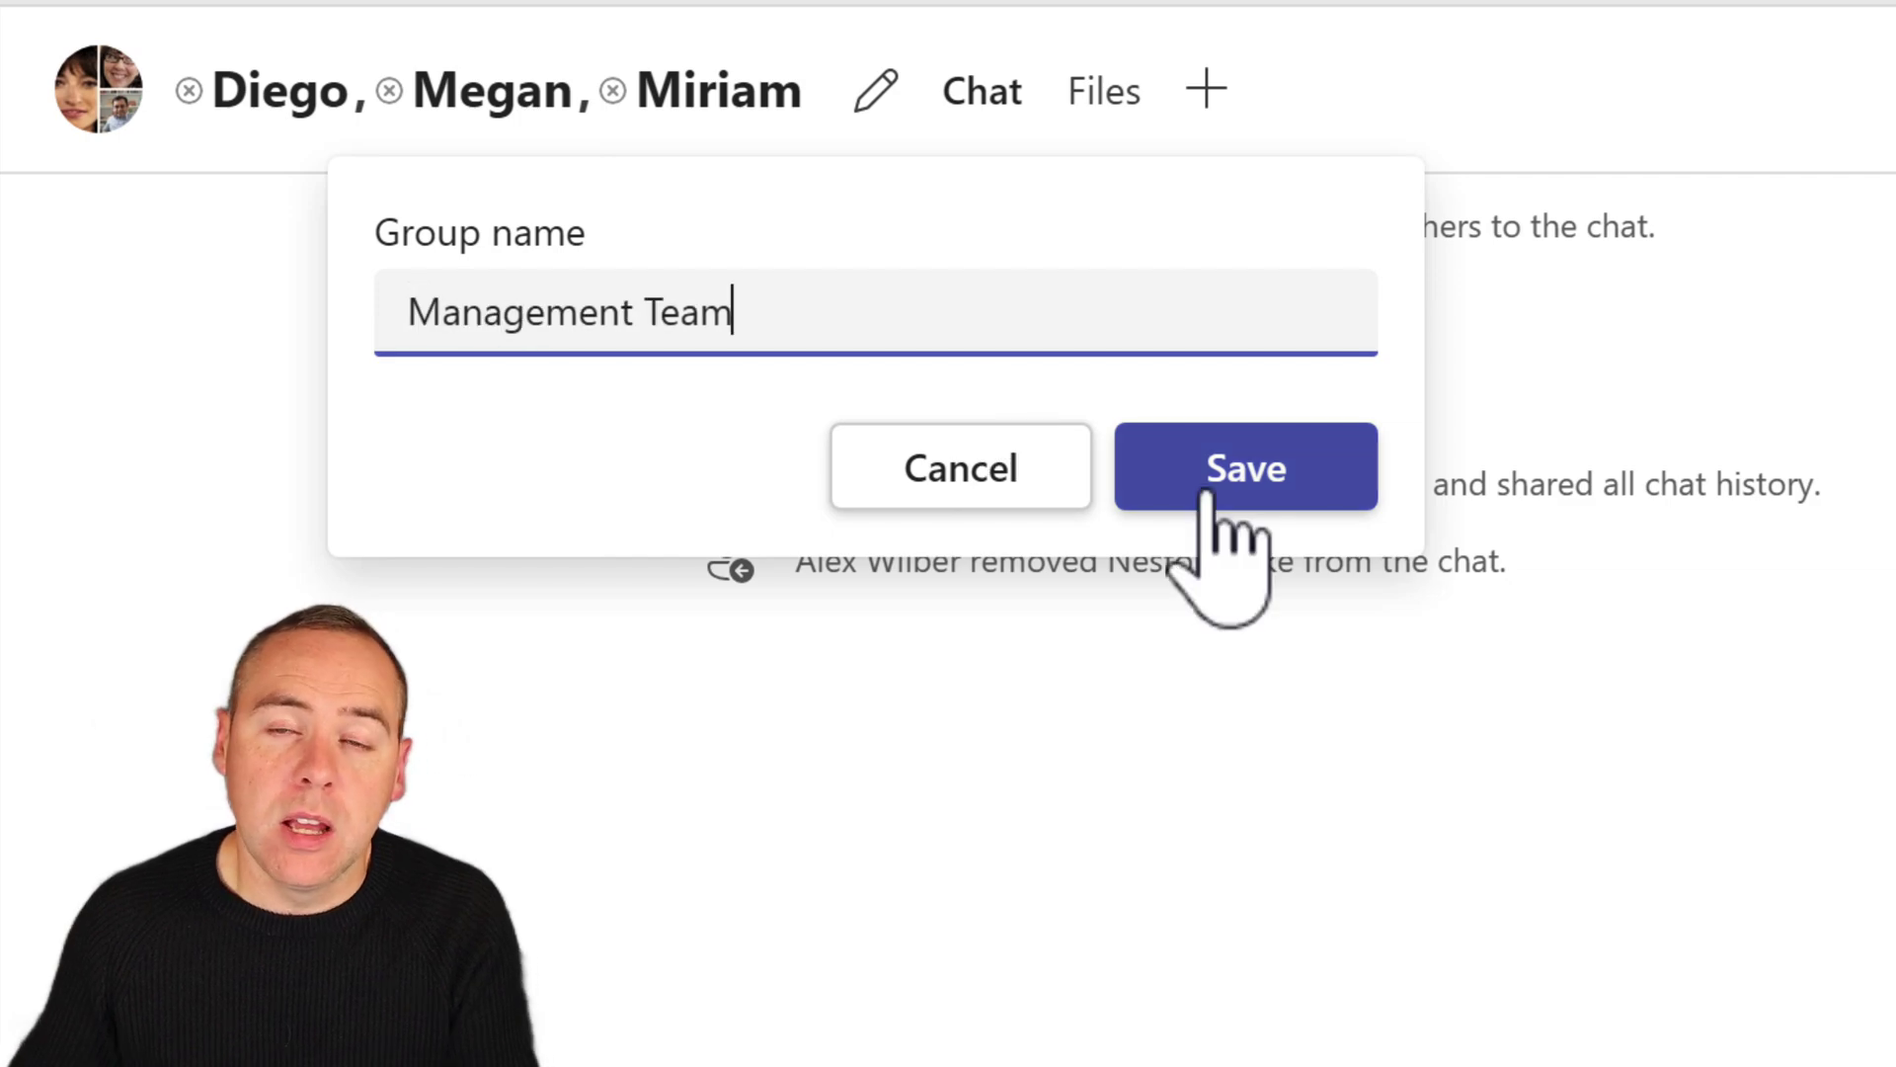
{"action": "left_click", "coordinate": [1207, 491]}
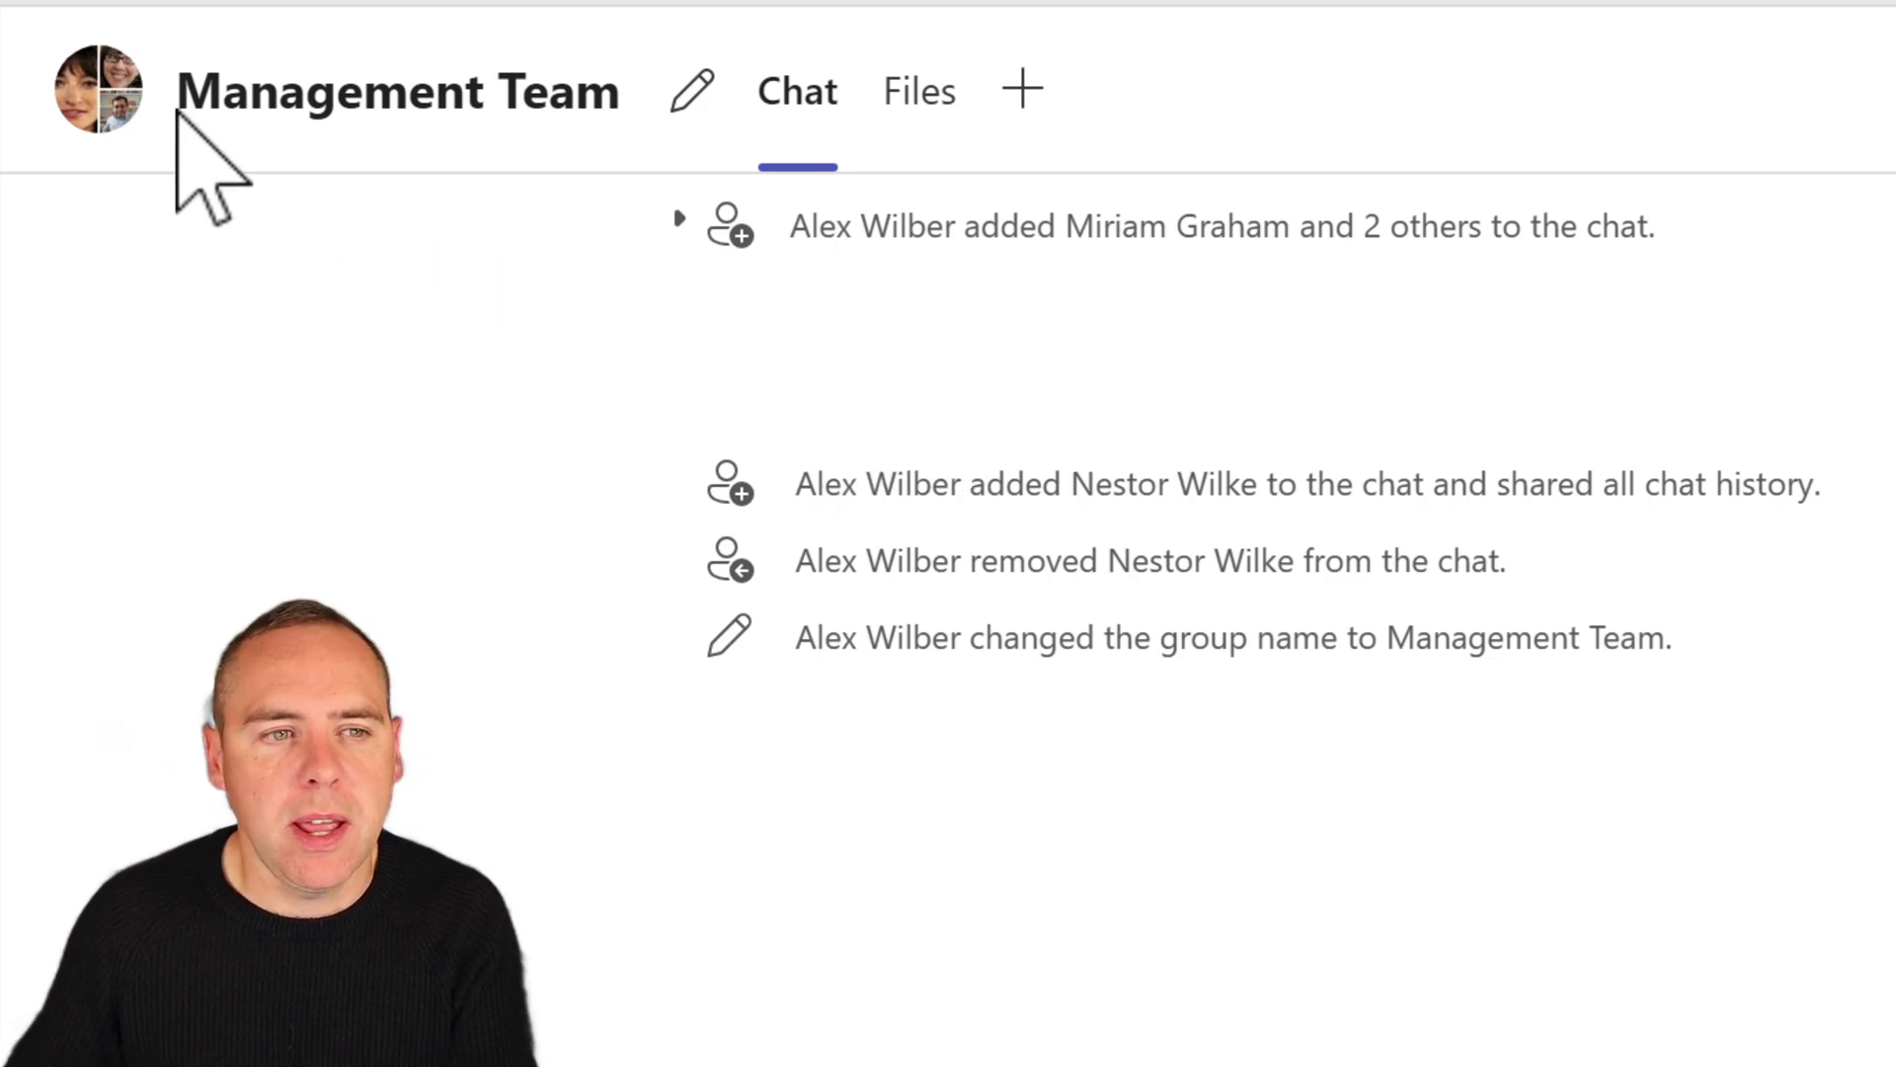
Step: Start a new chat with all members of the Business Development group and name it BD Team
{"action": "left_click", "coordinate": [8, 10]}
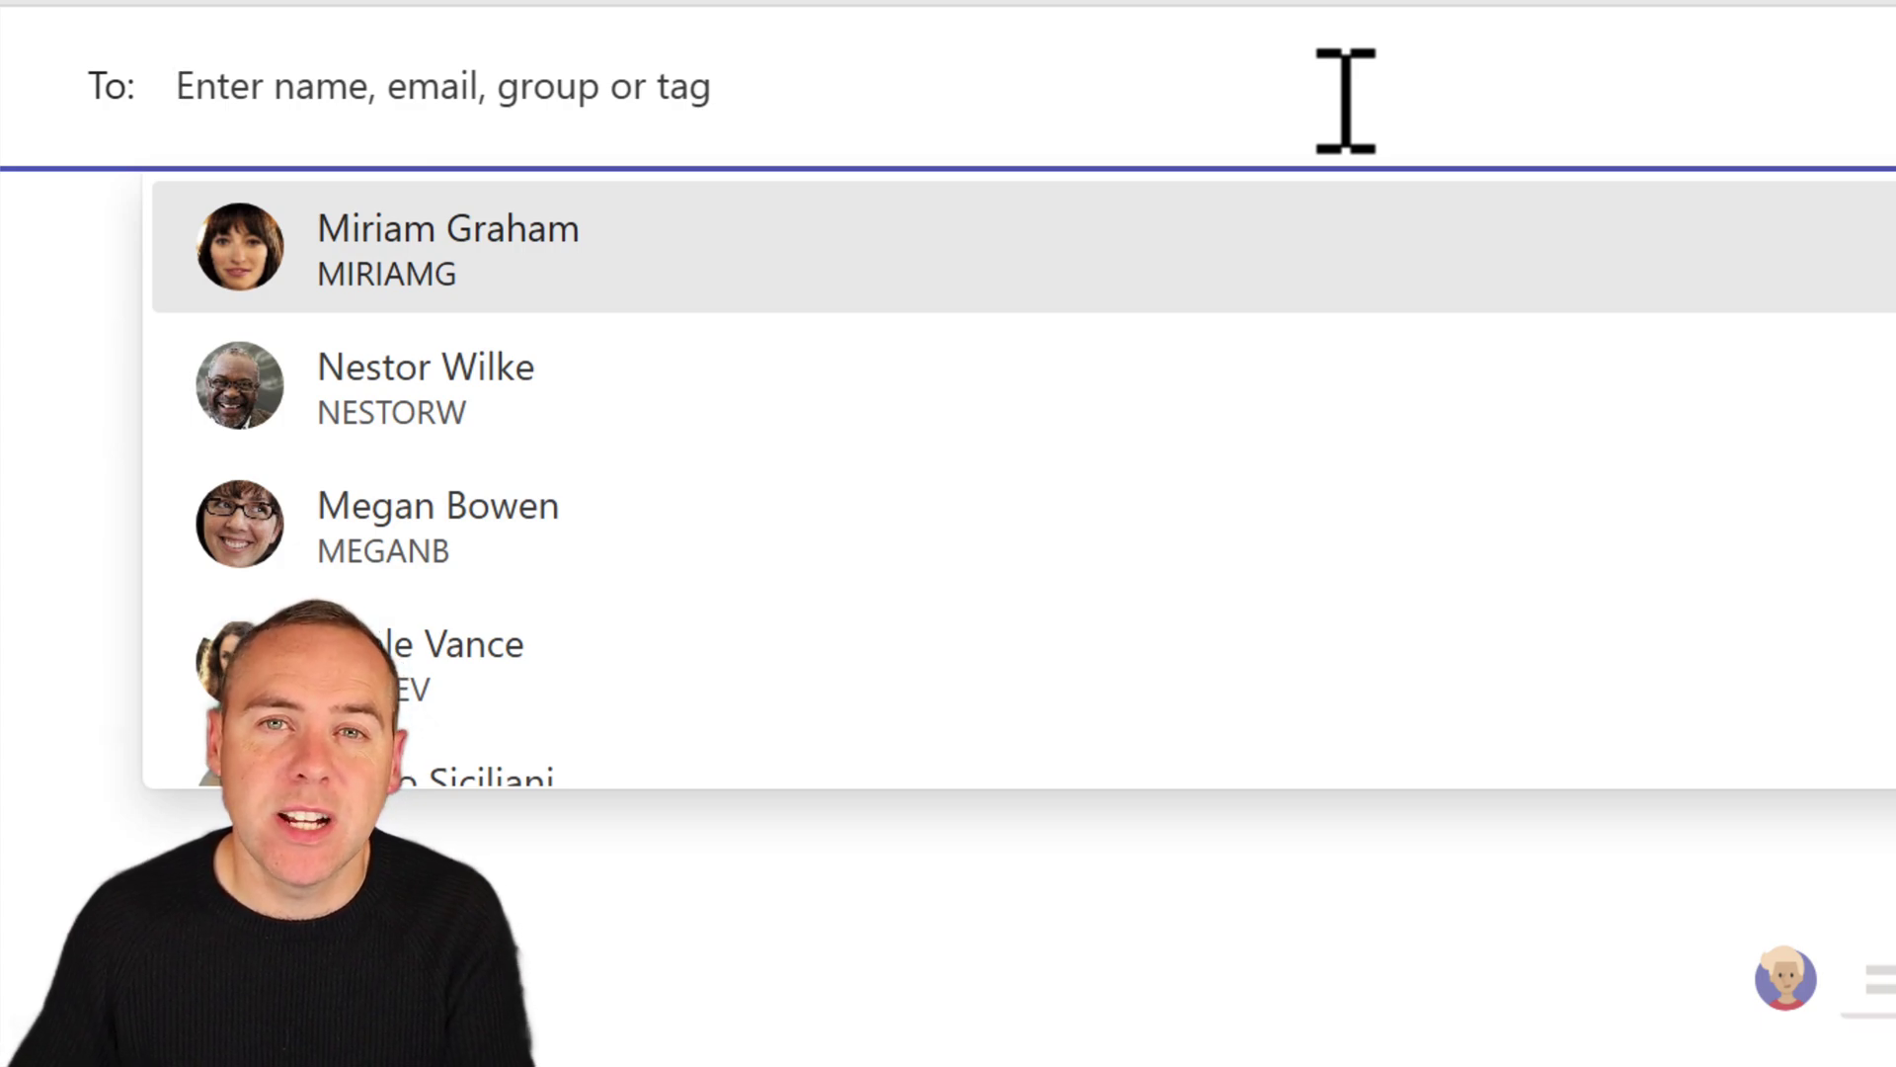
{"action": "type", "text": "Business Deve"}
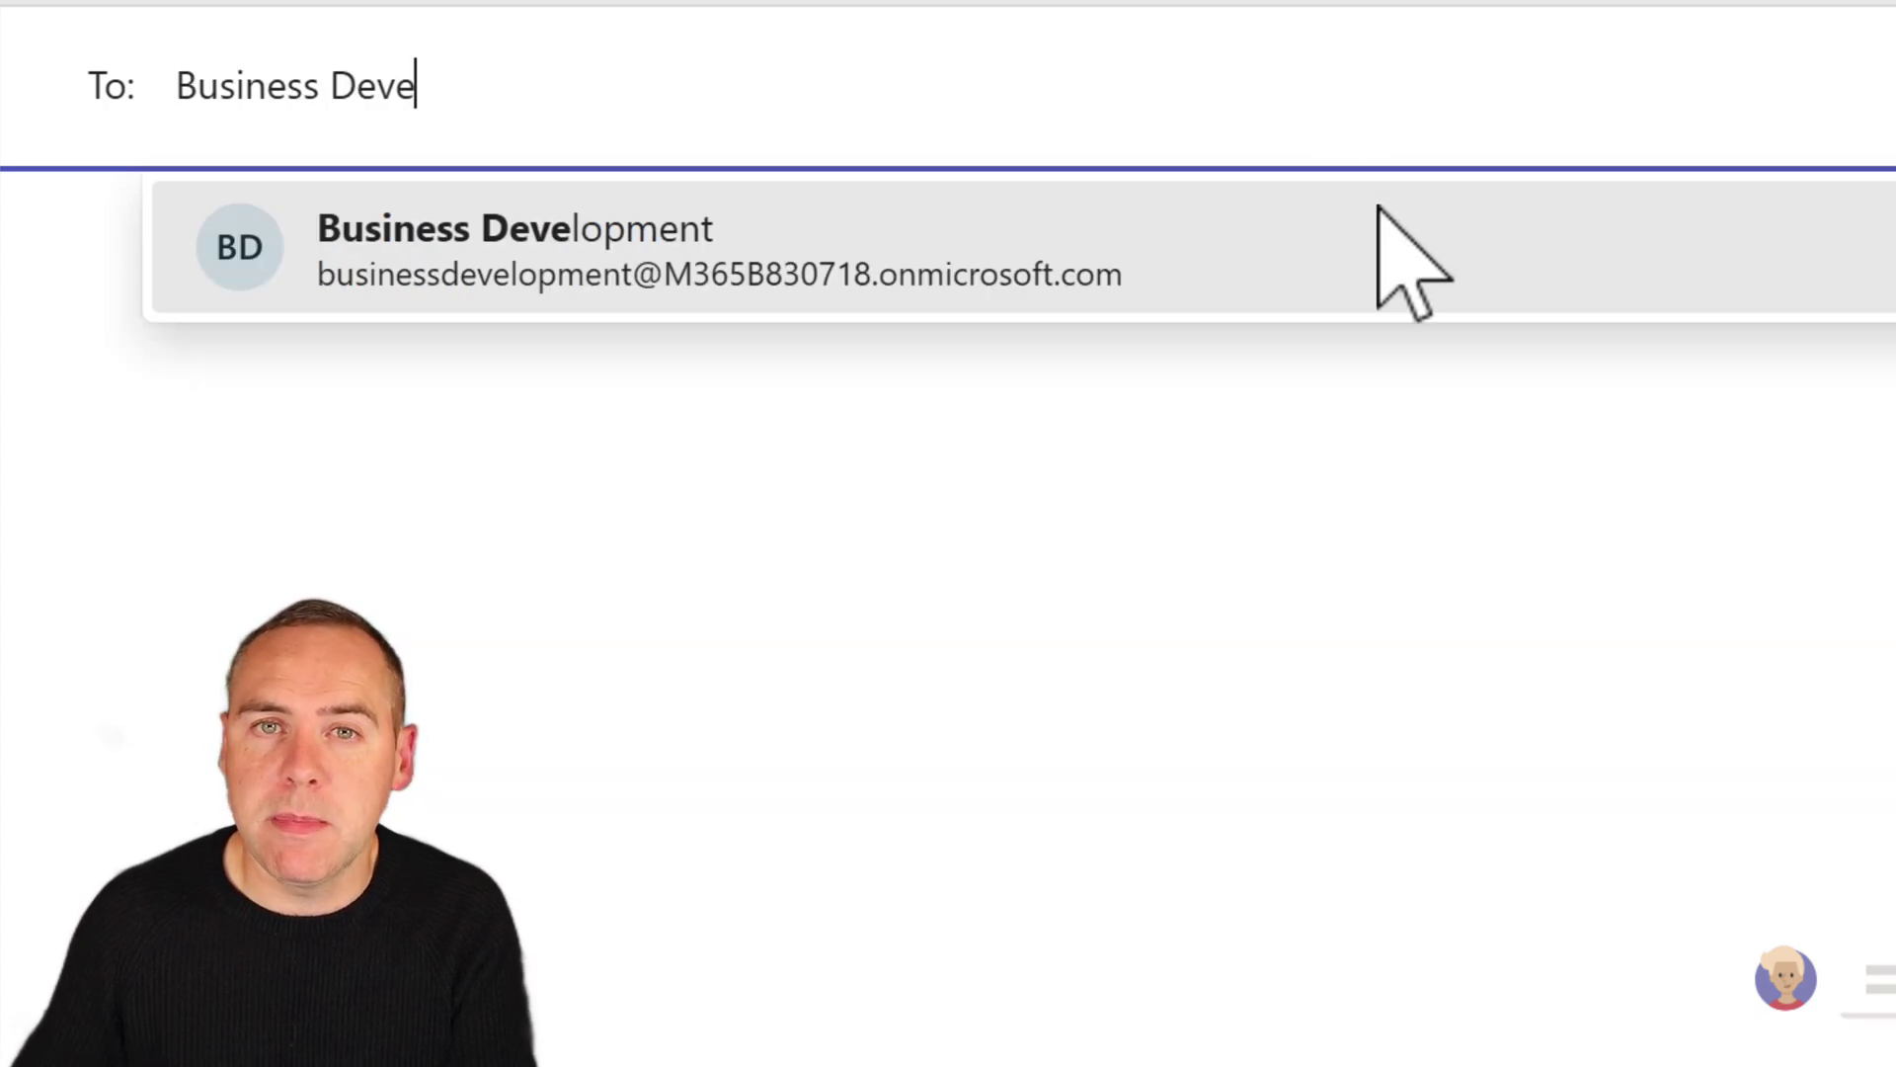
{"action": "left_click", "coordinate": [1378, 237]}
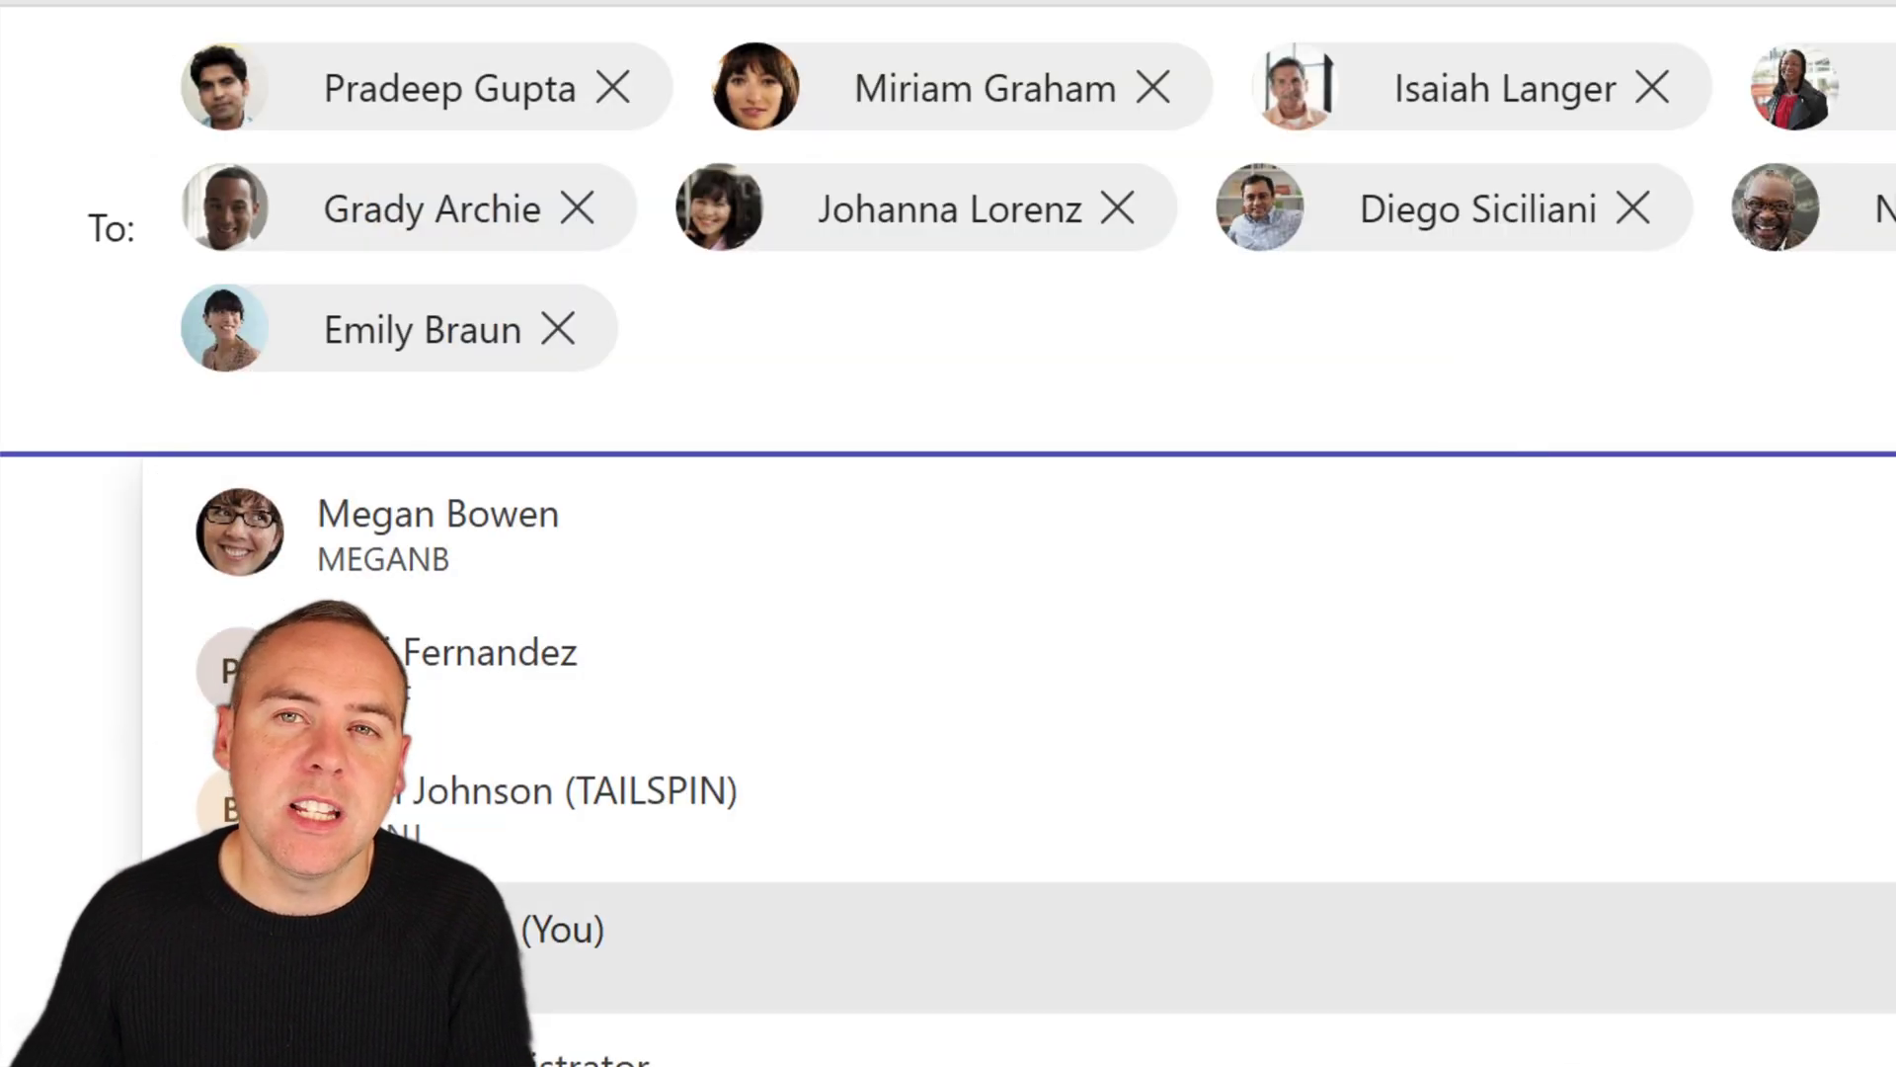
{"action": "key", "text": "Escape"}
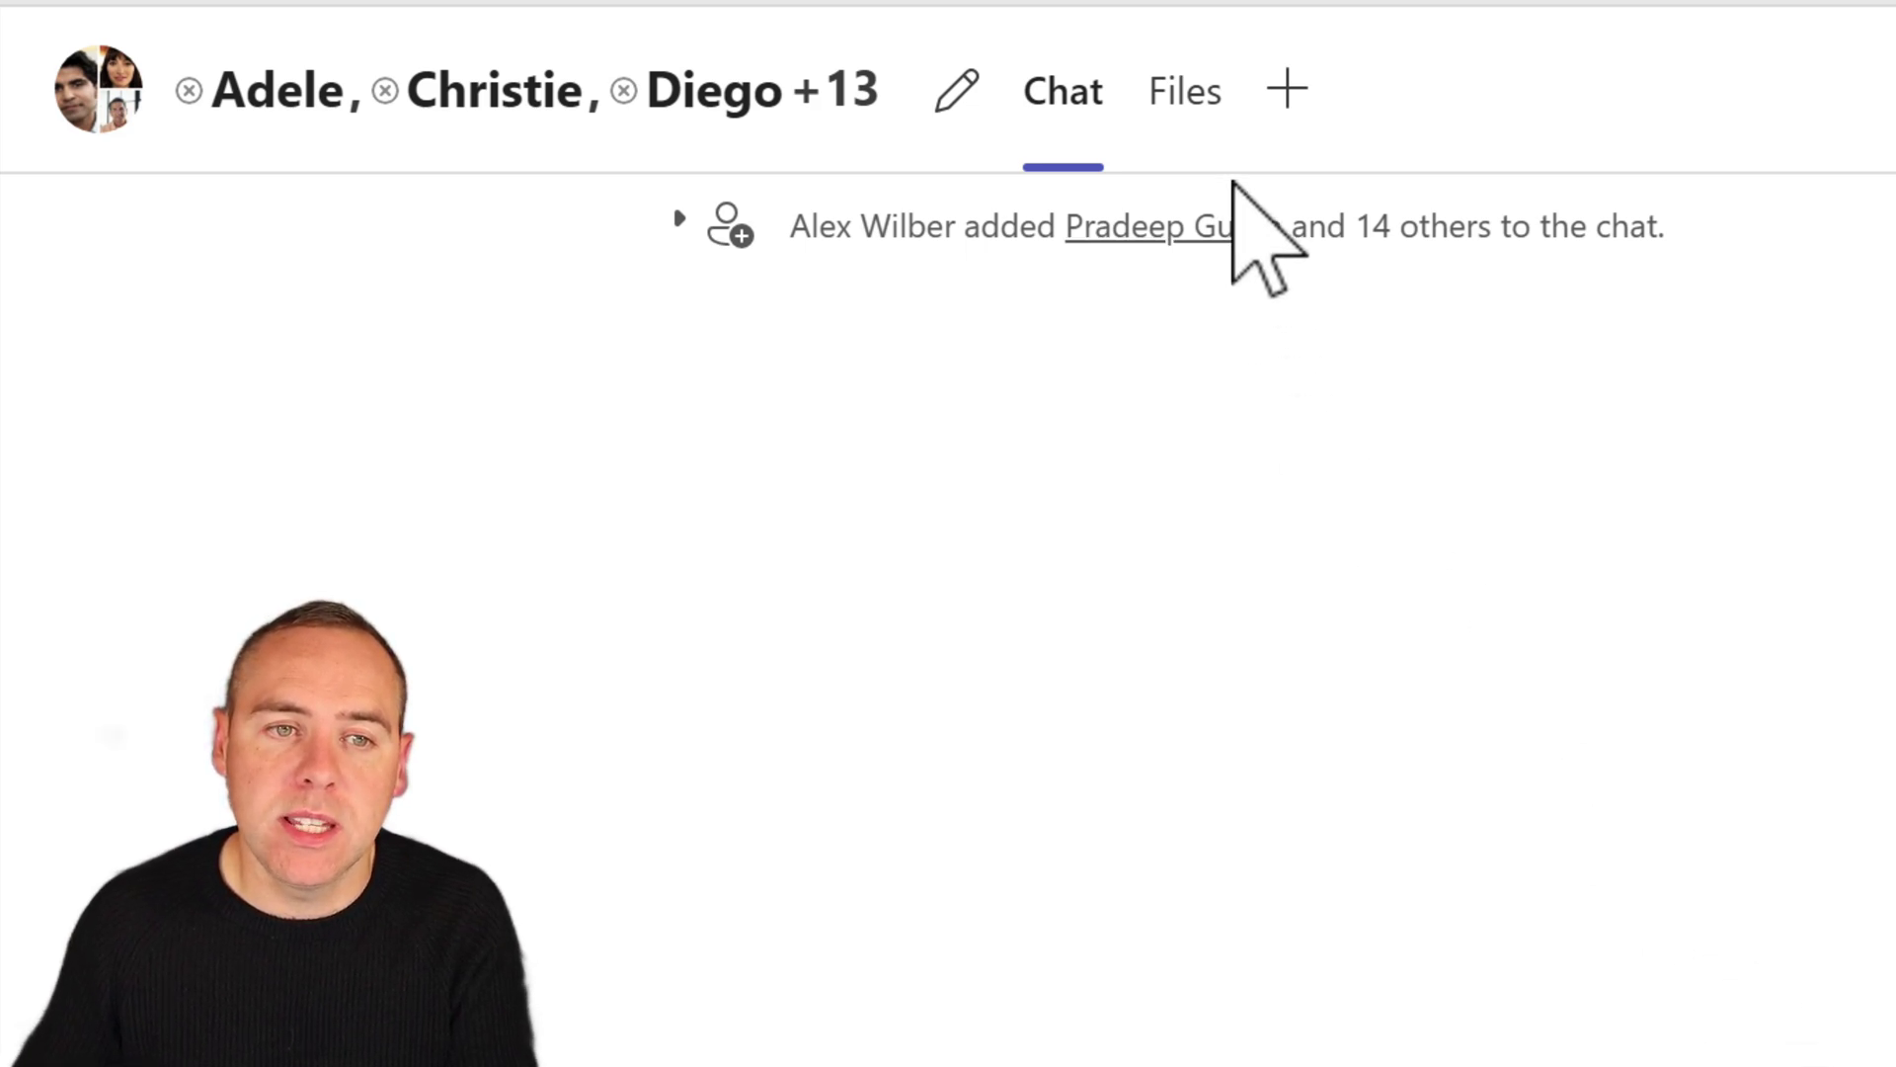
{"action": "left_click", "coordinate": [954, 93]}
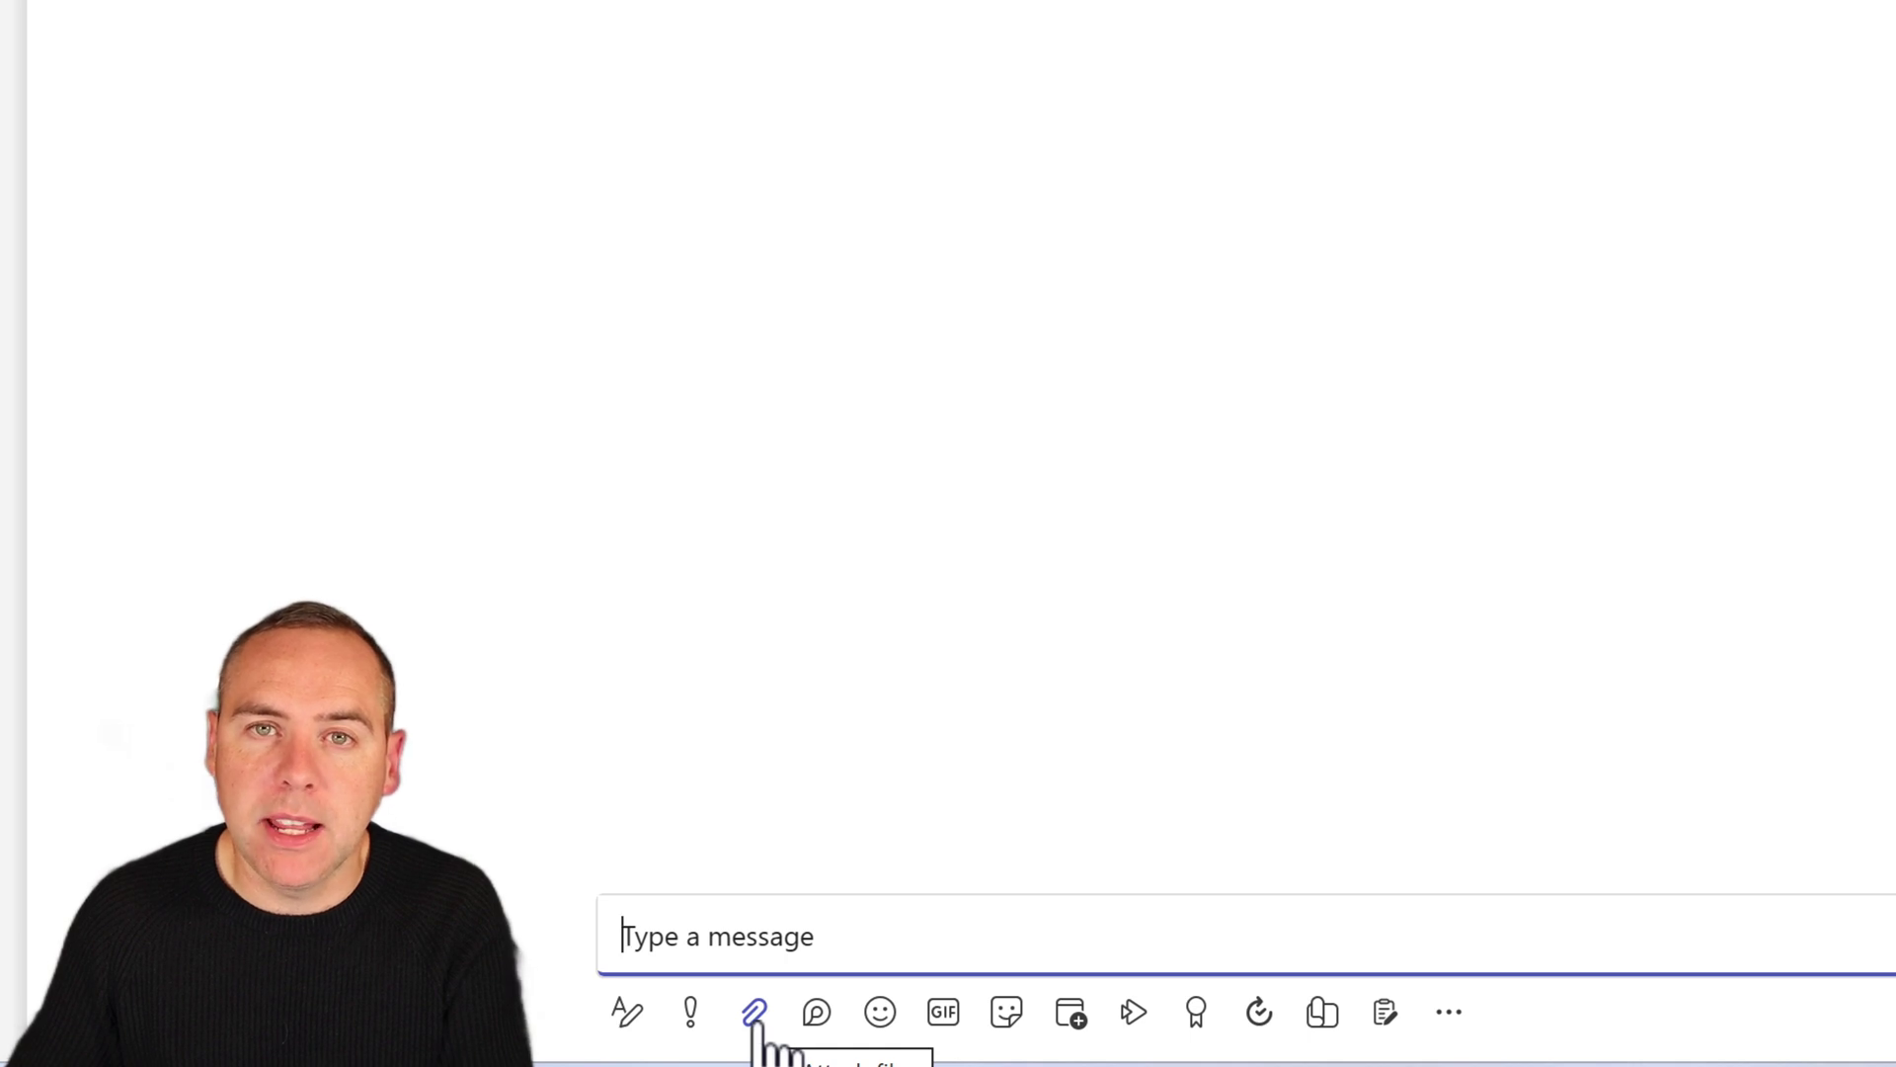
Step: Attach the cloud file International Marketing Campaigns.pdf from the OneDrive Documents folder to the Management Team chat message
{"action": "left_click", "coordinate": [755, 1022]}
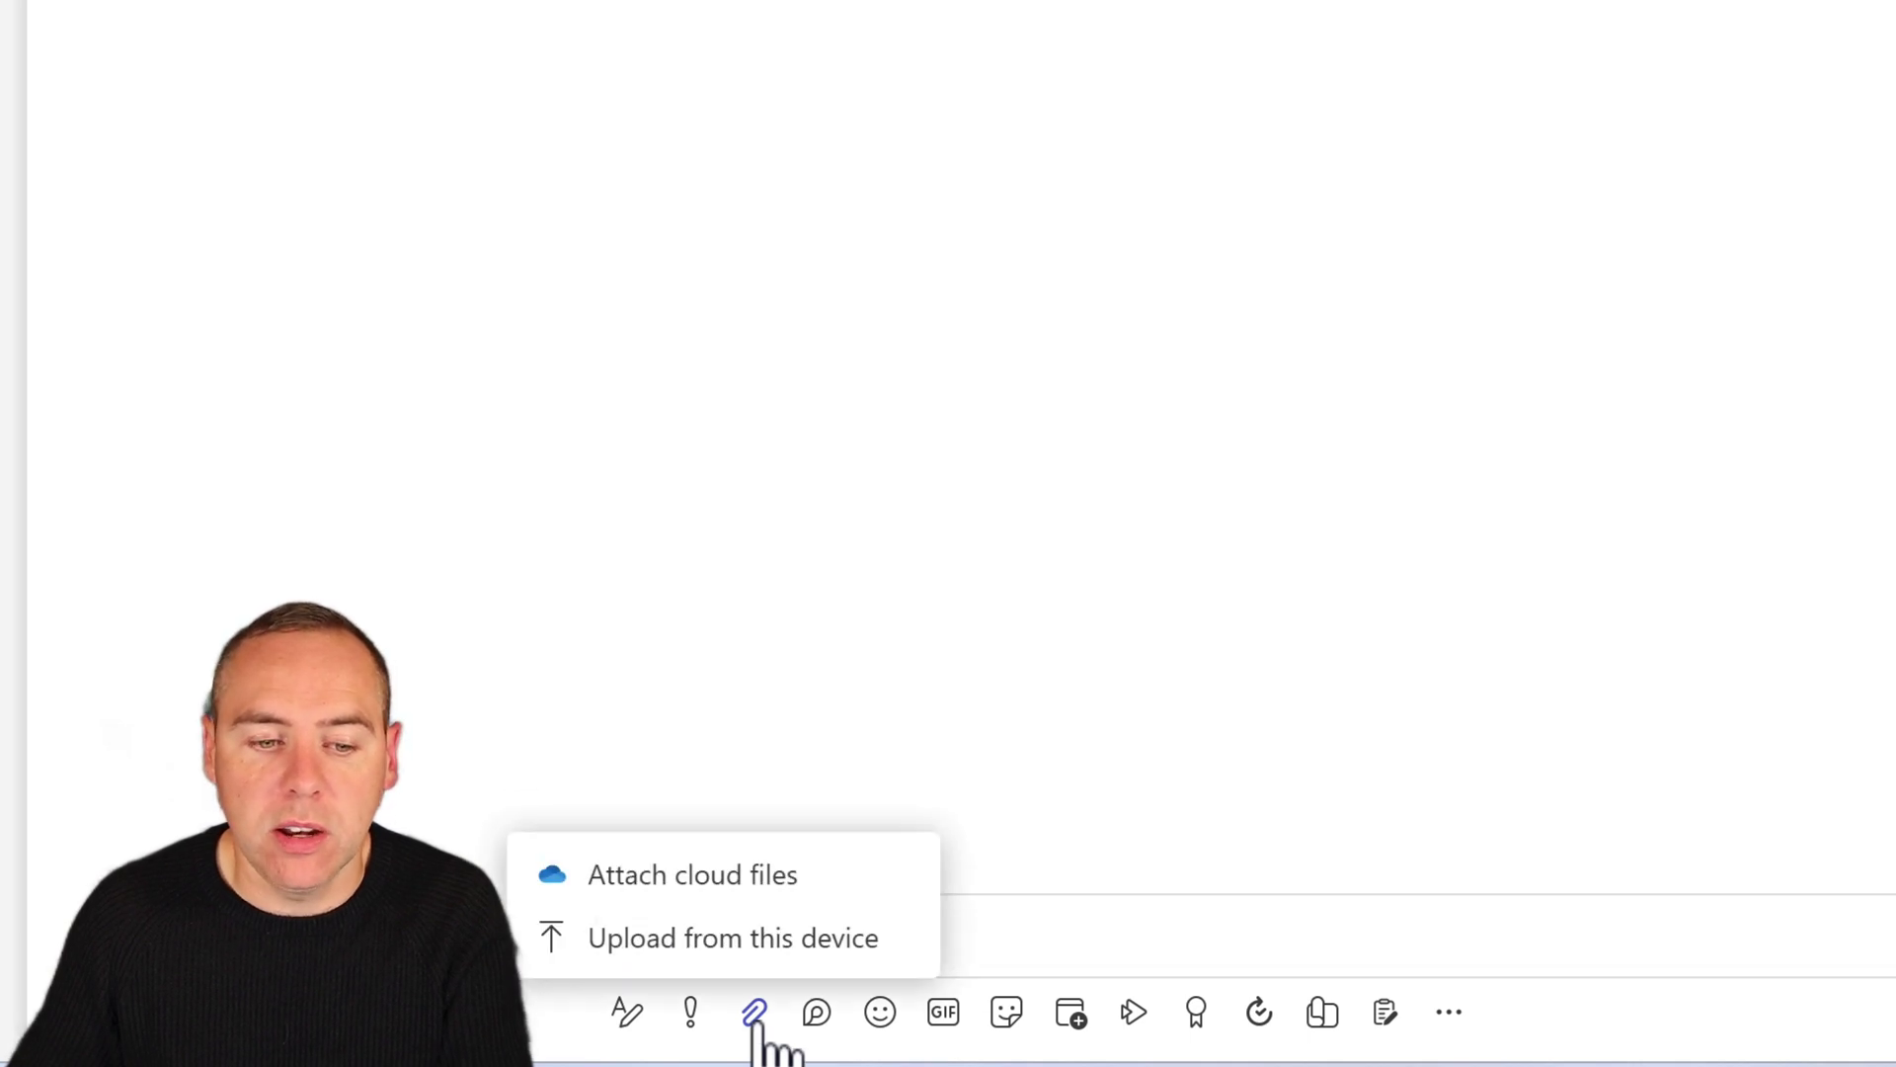
{"action": "left_click", "coordinate": [839, 876]}
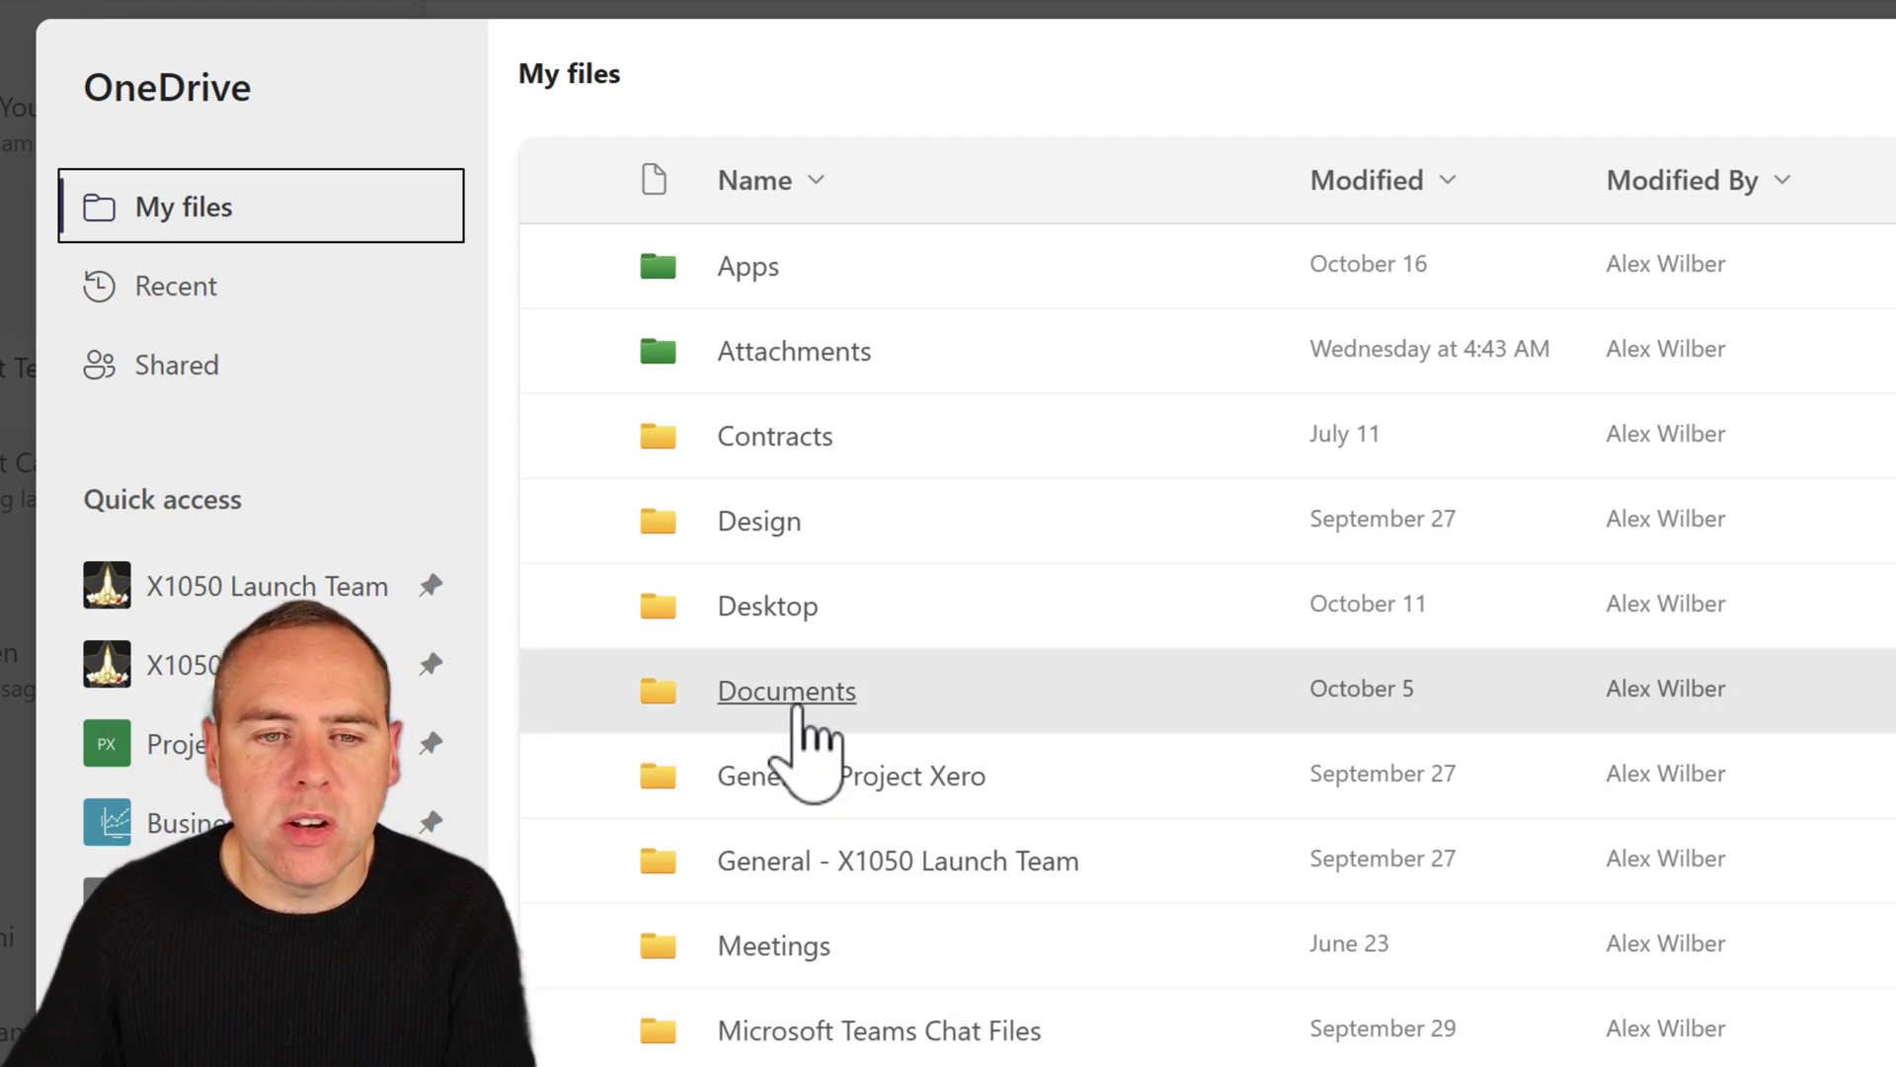
{"action": "left_click", "coordinate": [795, 699]}
{"action": "left_click", "coordinate": [567, 436]}
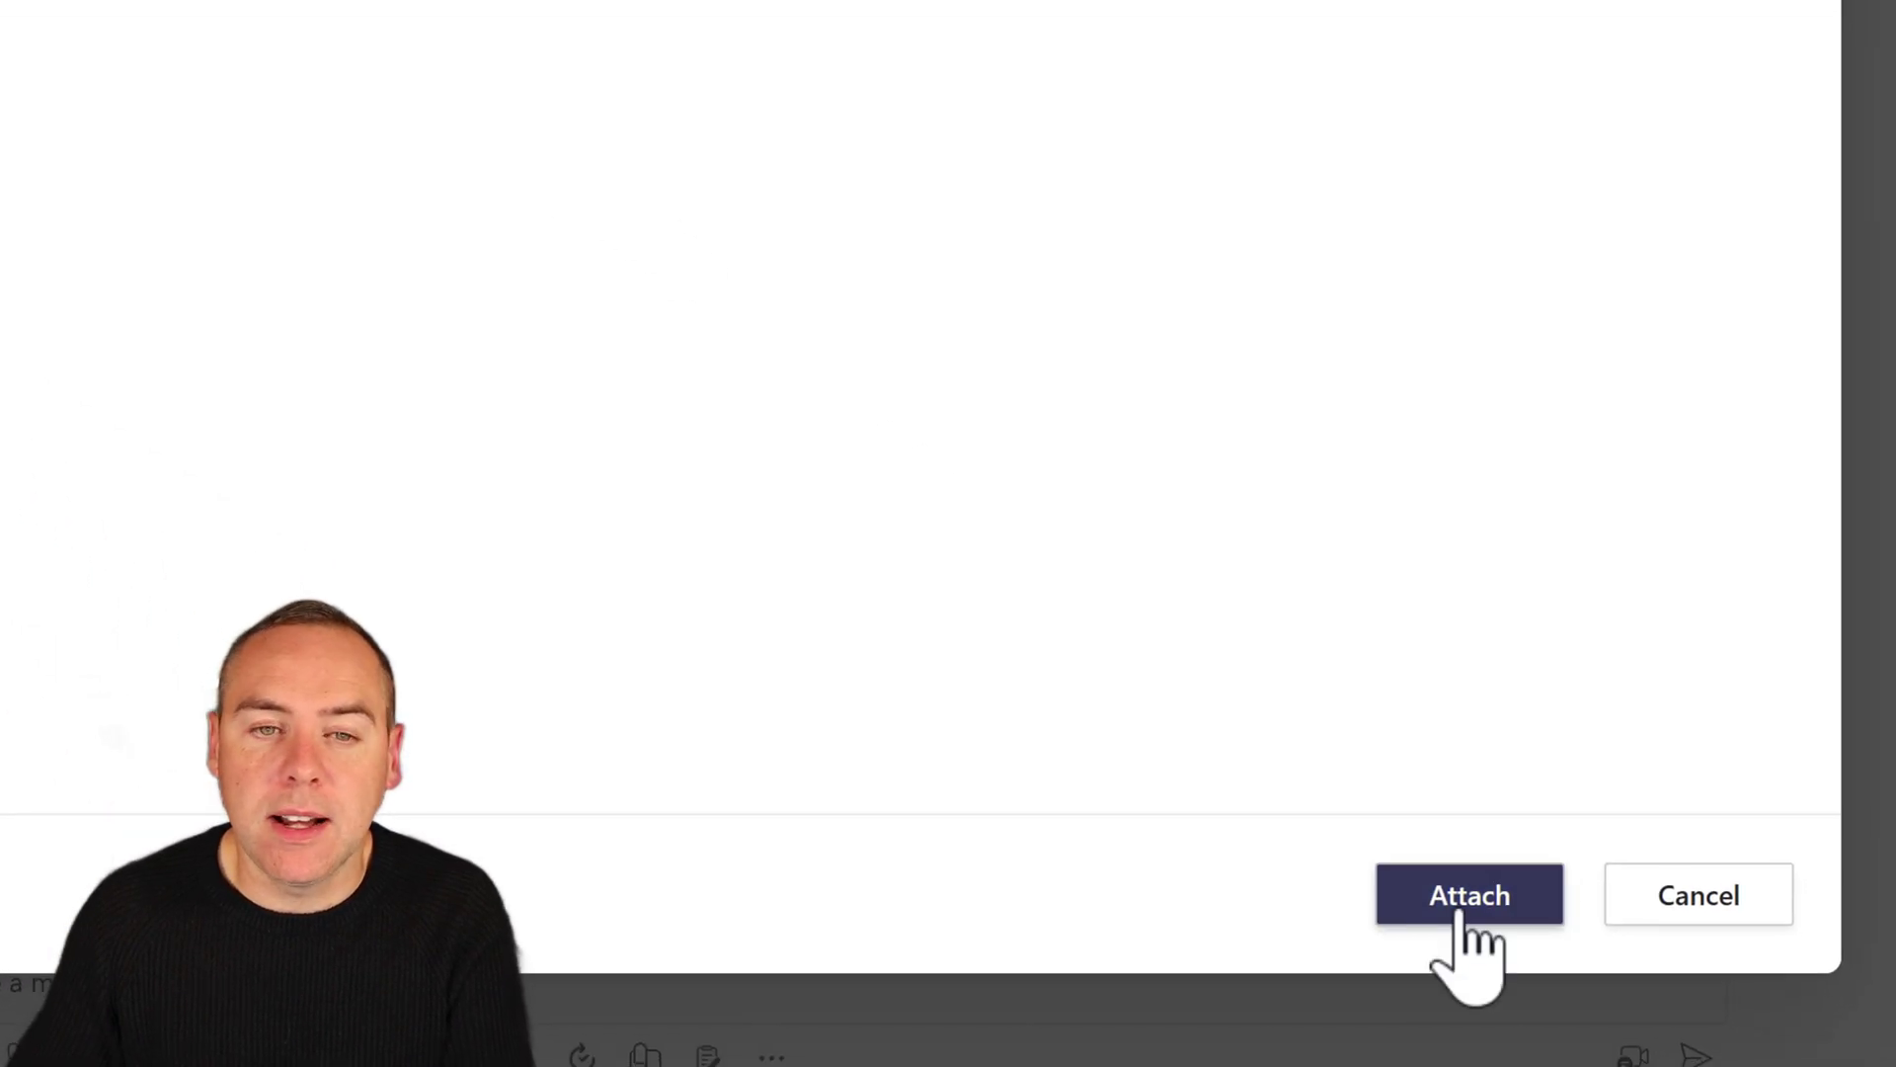
{"action": "left_click", "coordinate": [1460, 897]}
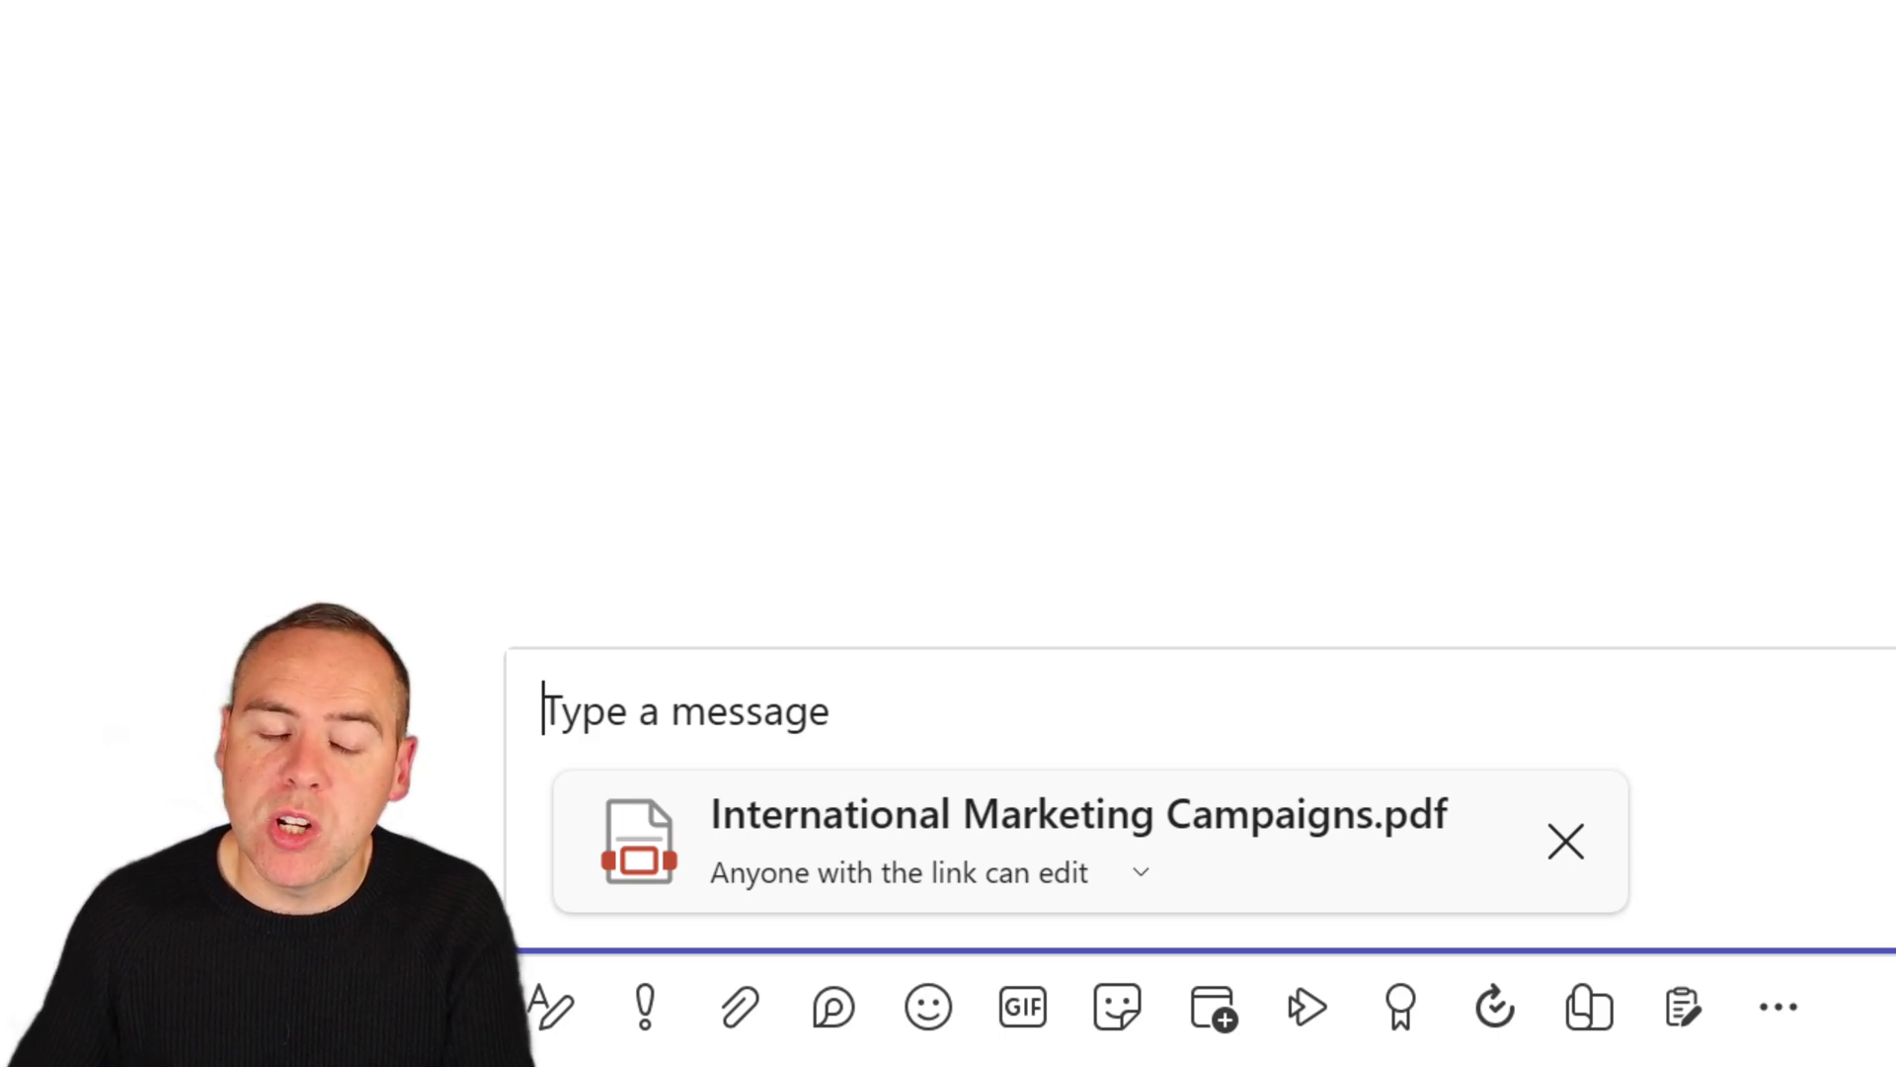
Step: Restrict the attached PDF's sharing link to people currently in this chat with Can view permission, and apply the settings
{"action": "left_click", "coordinate": [1138, 875]}
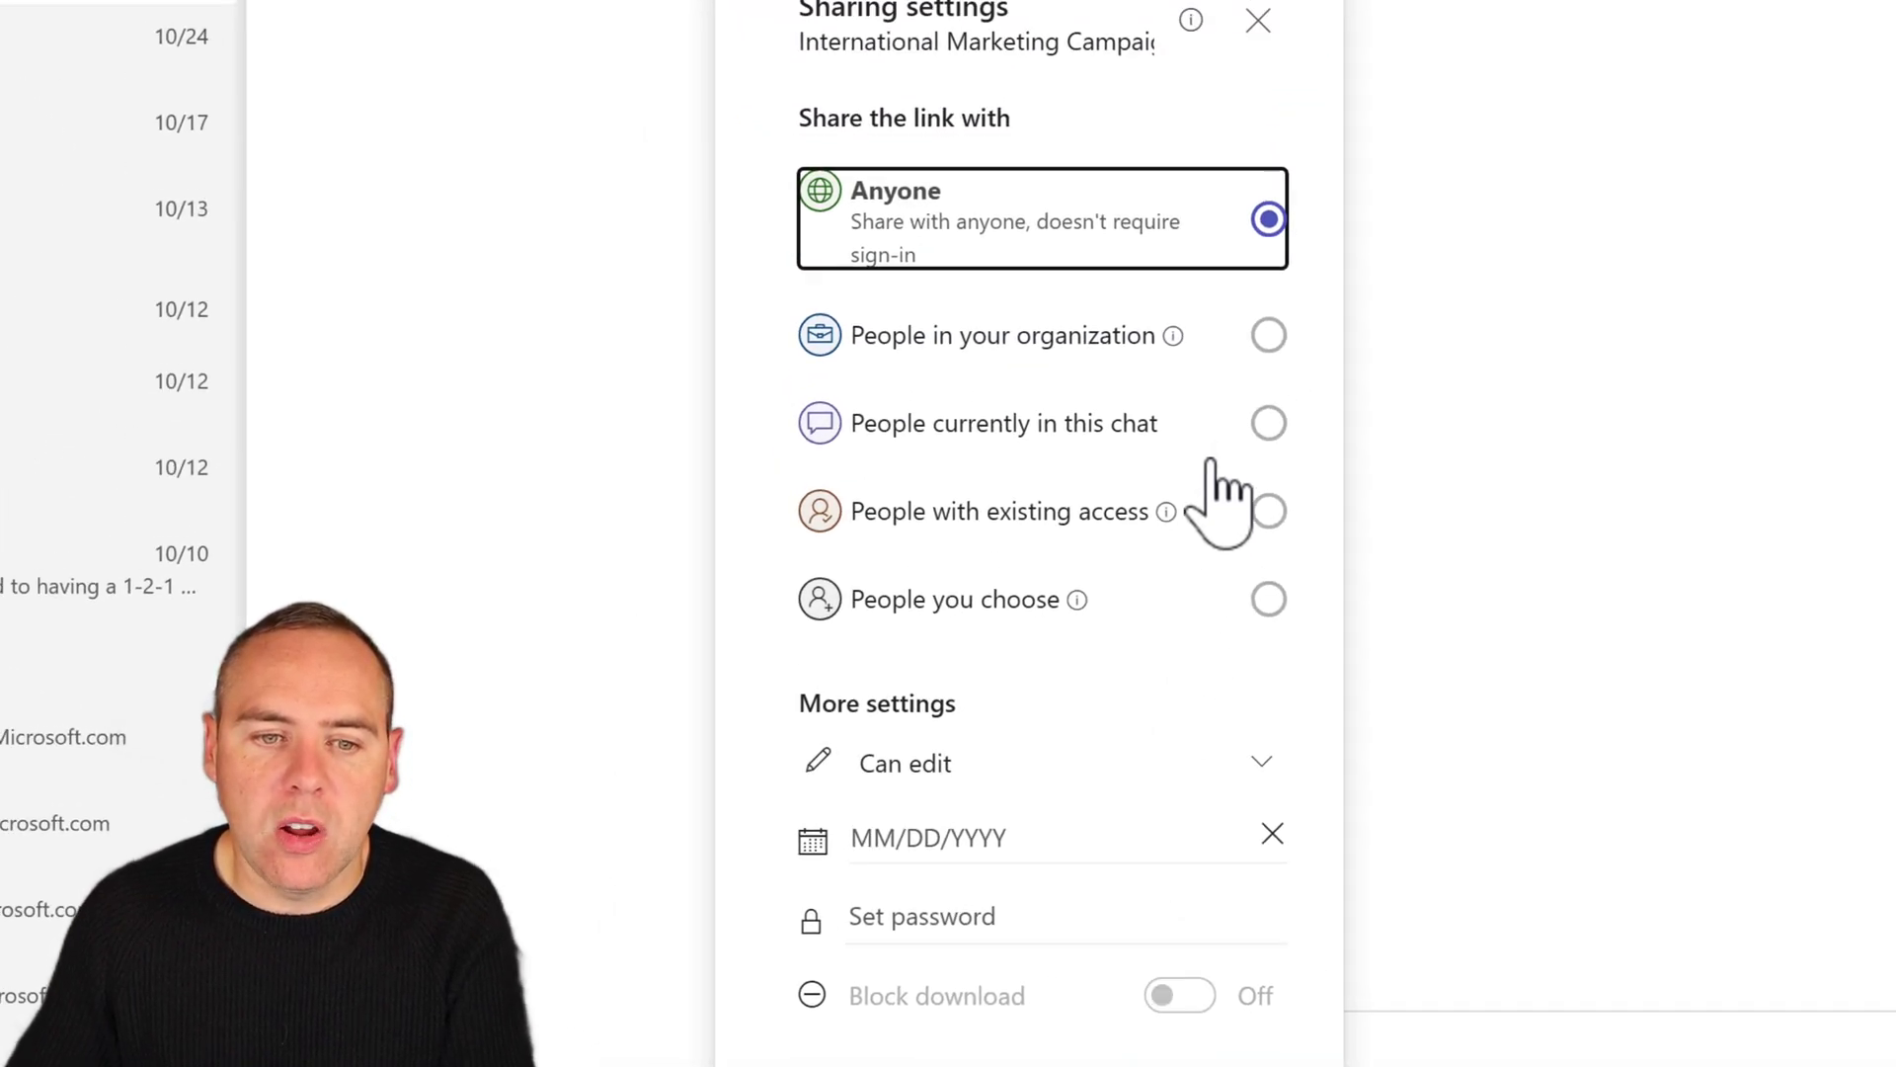
{"action": "left_click", "coordinate": [1267, 425]}
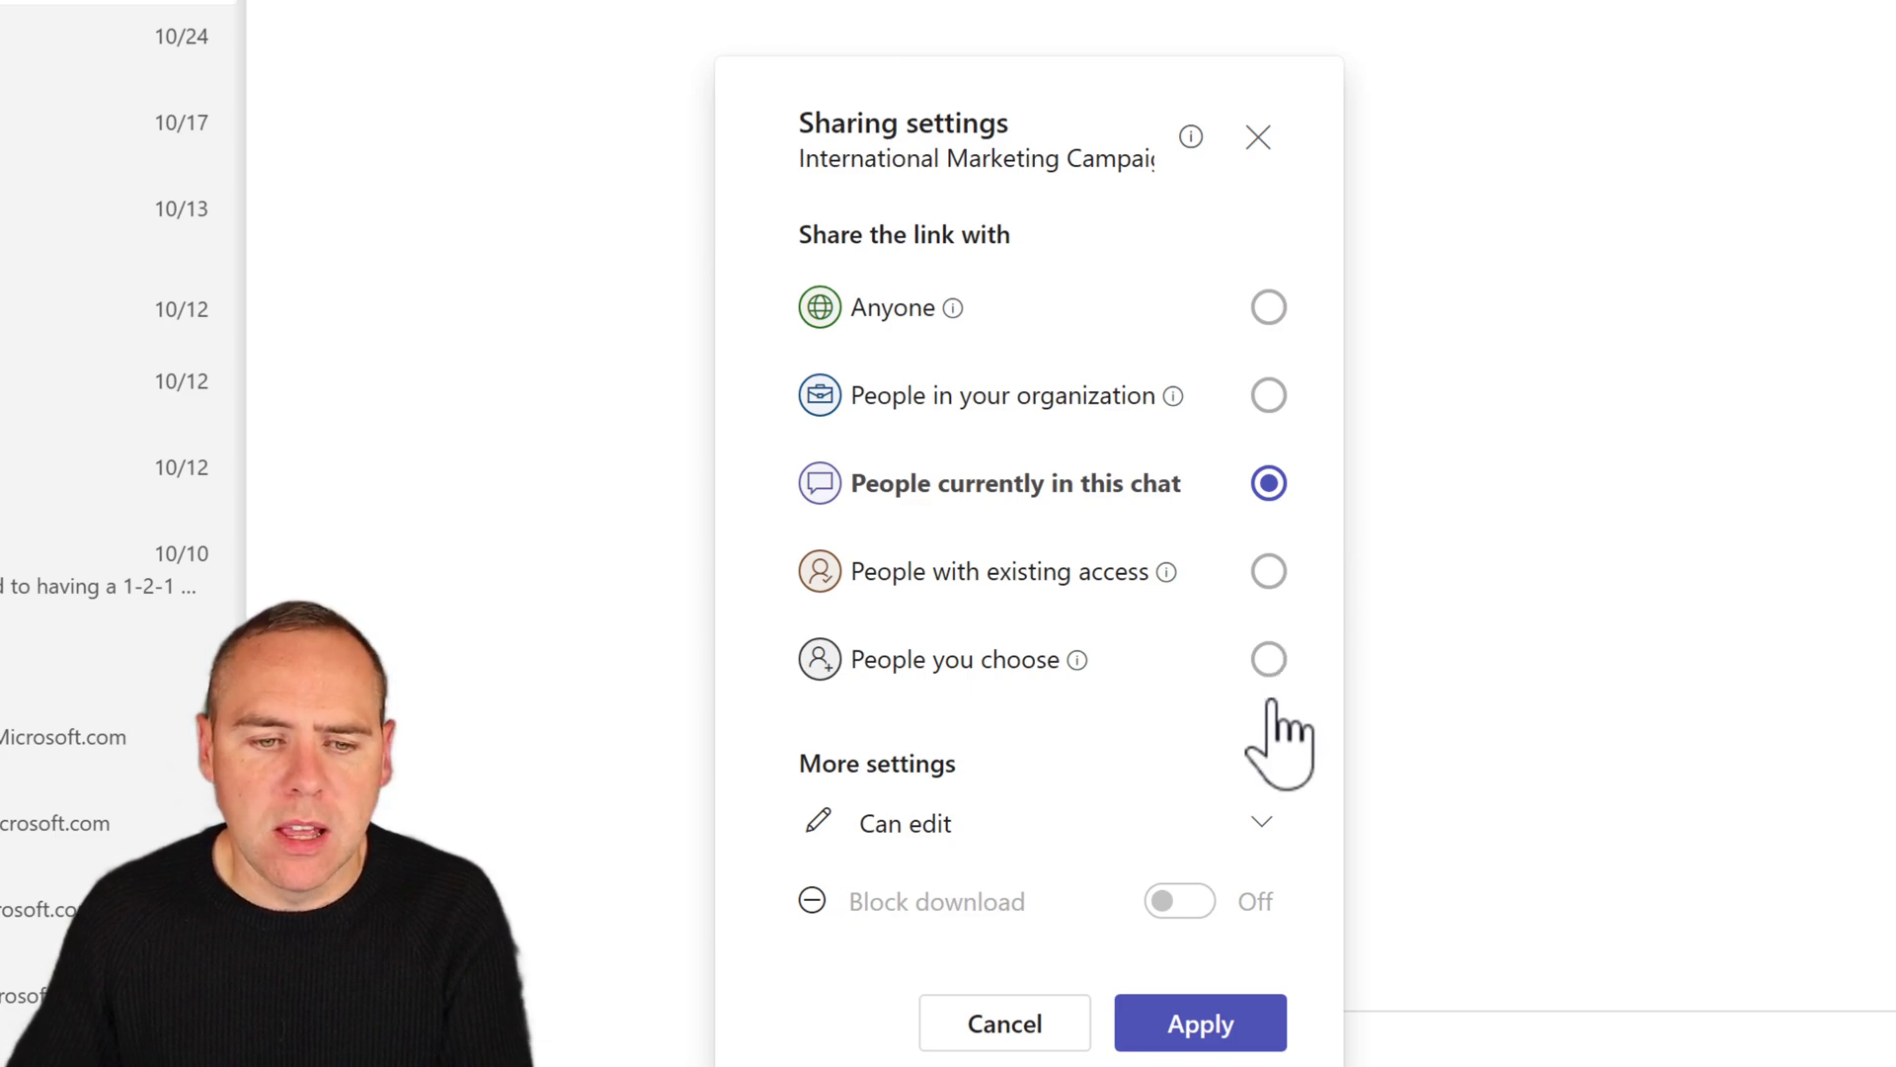
{"action": "left_click", "coordinate": [1264, 832]}
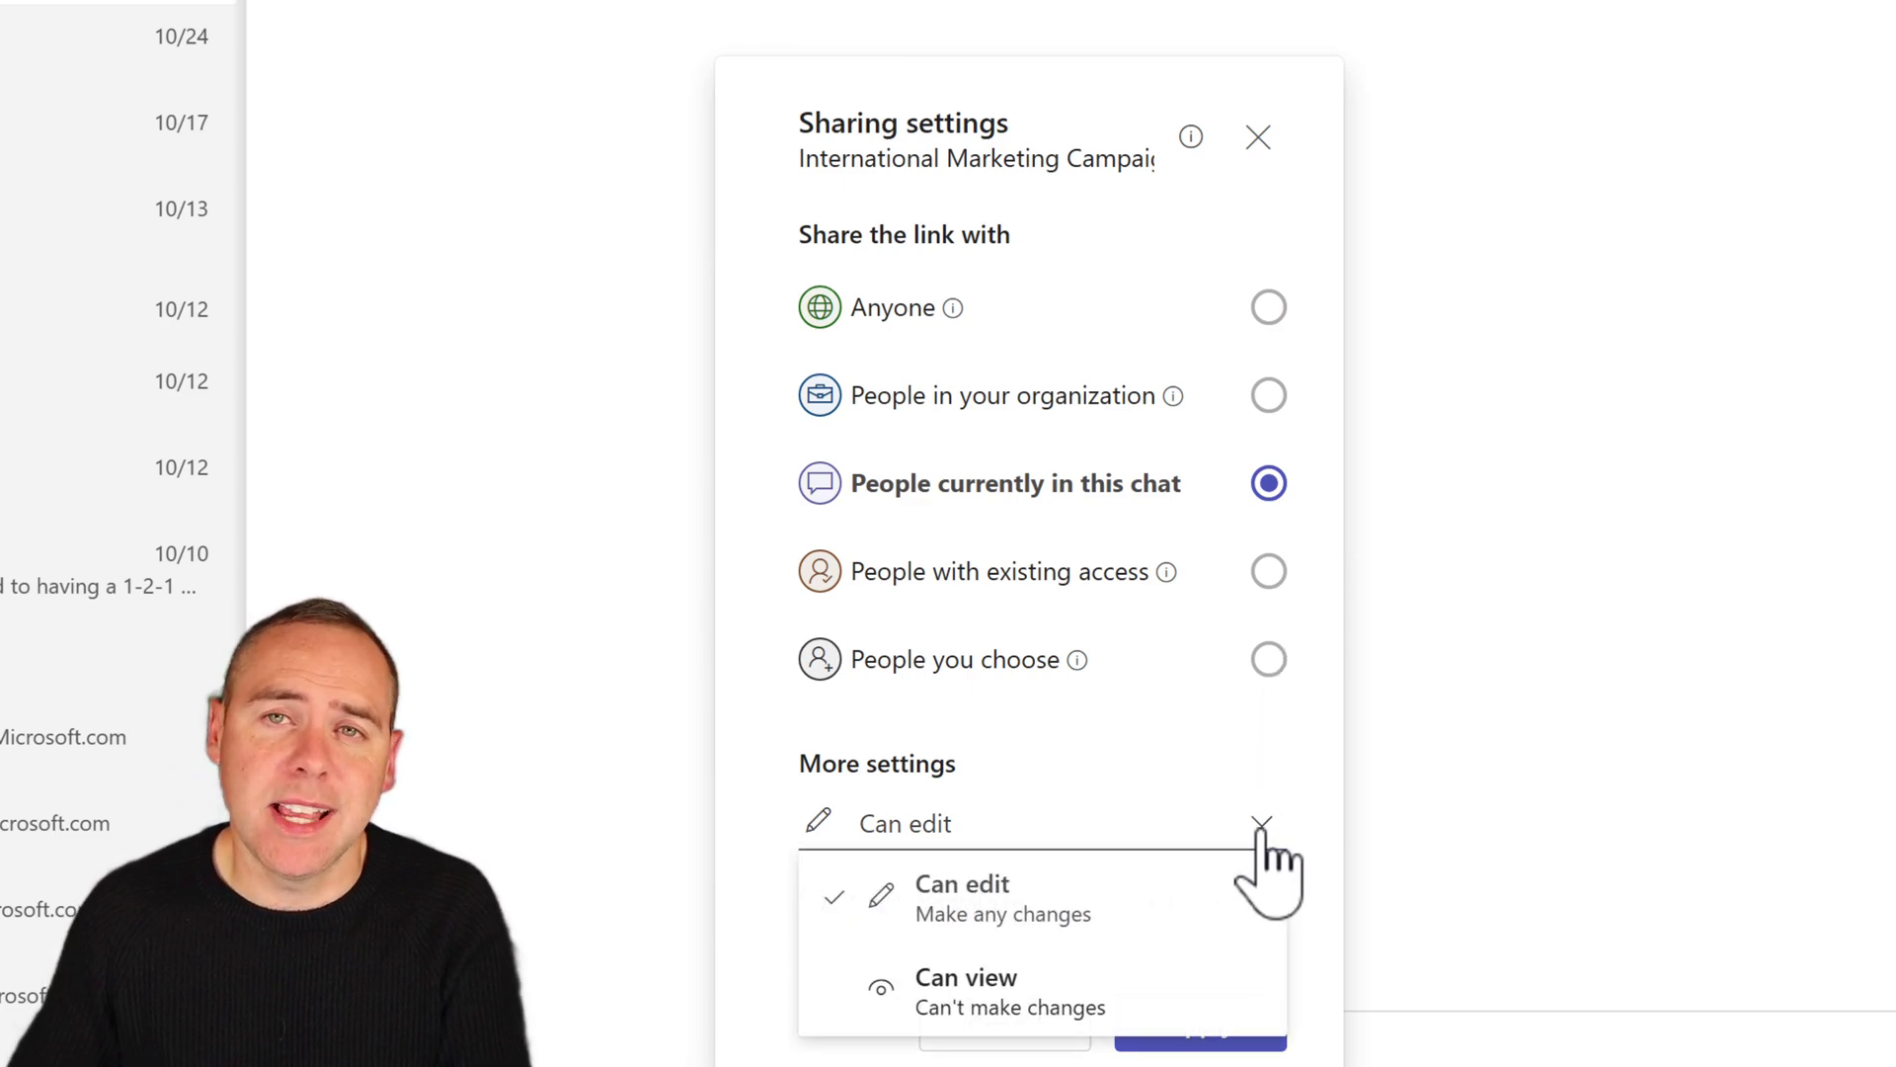
{"action": "left_click", "coordinate": [1175, 1007]}
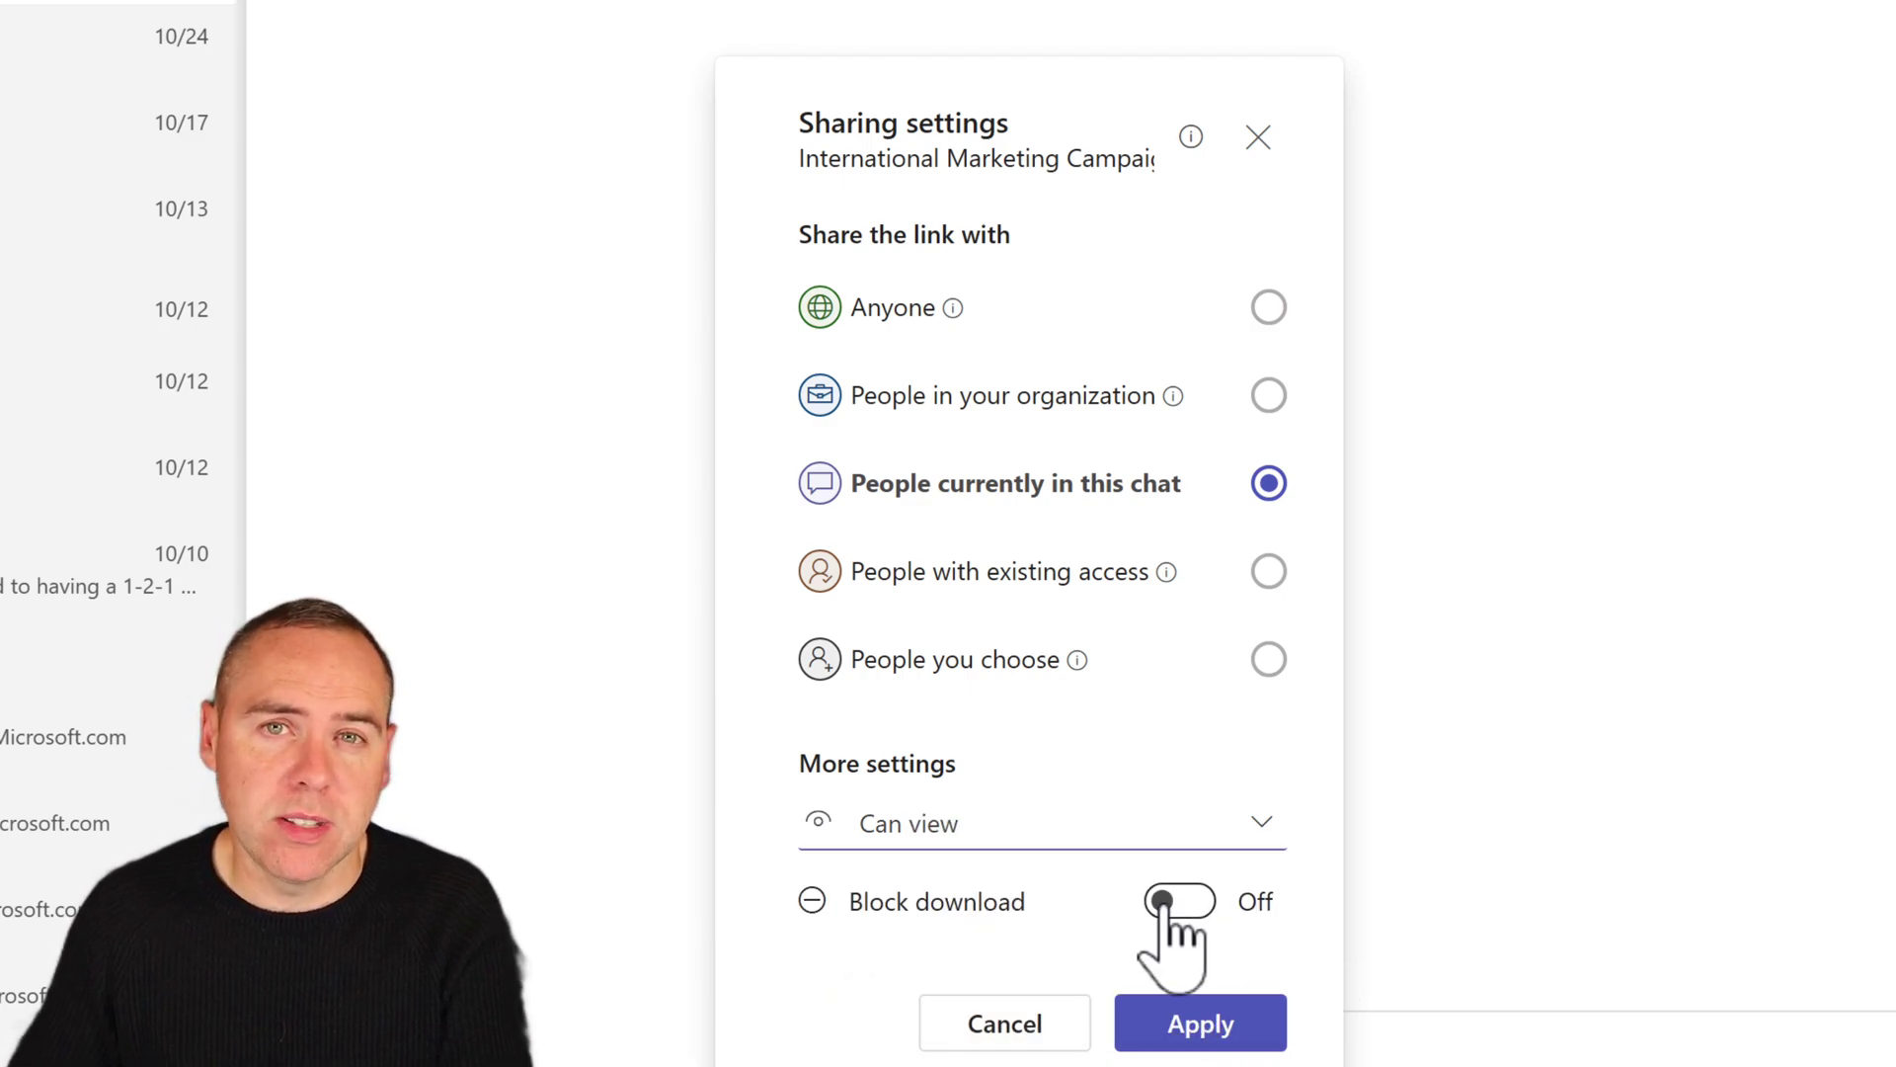
{"action": "left_click", "coordinate": [1230, 1027]}
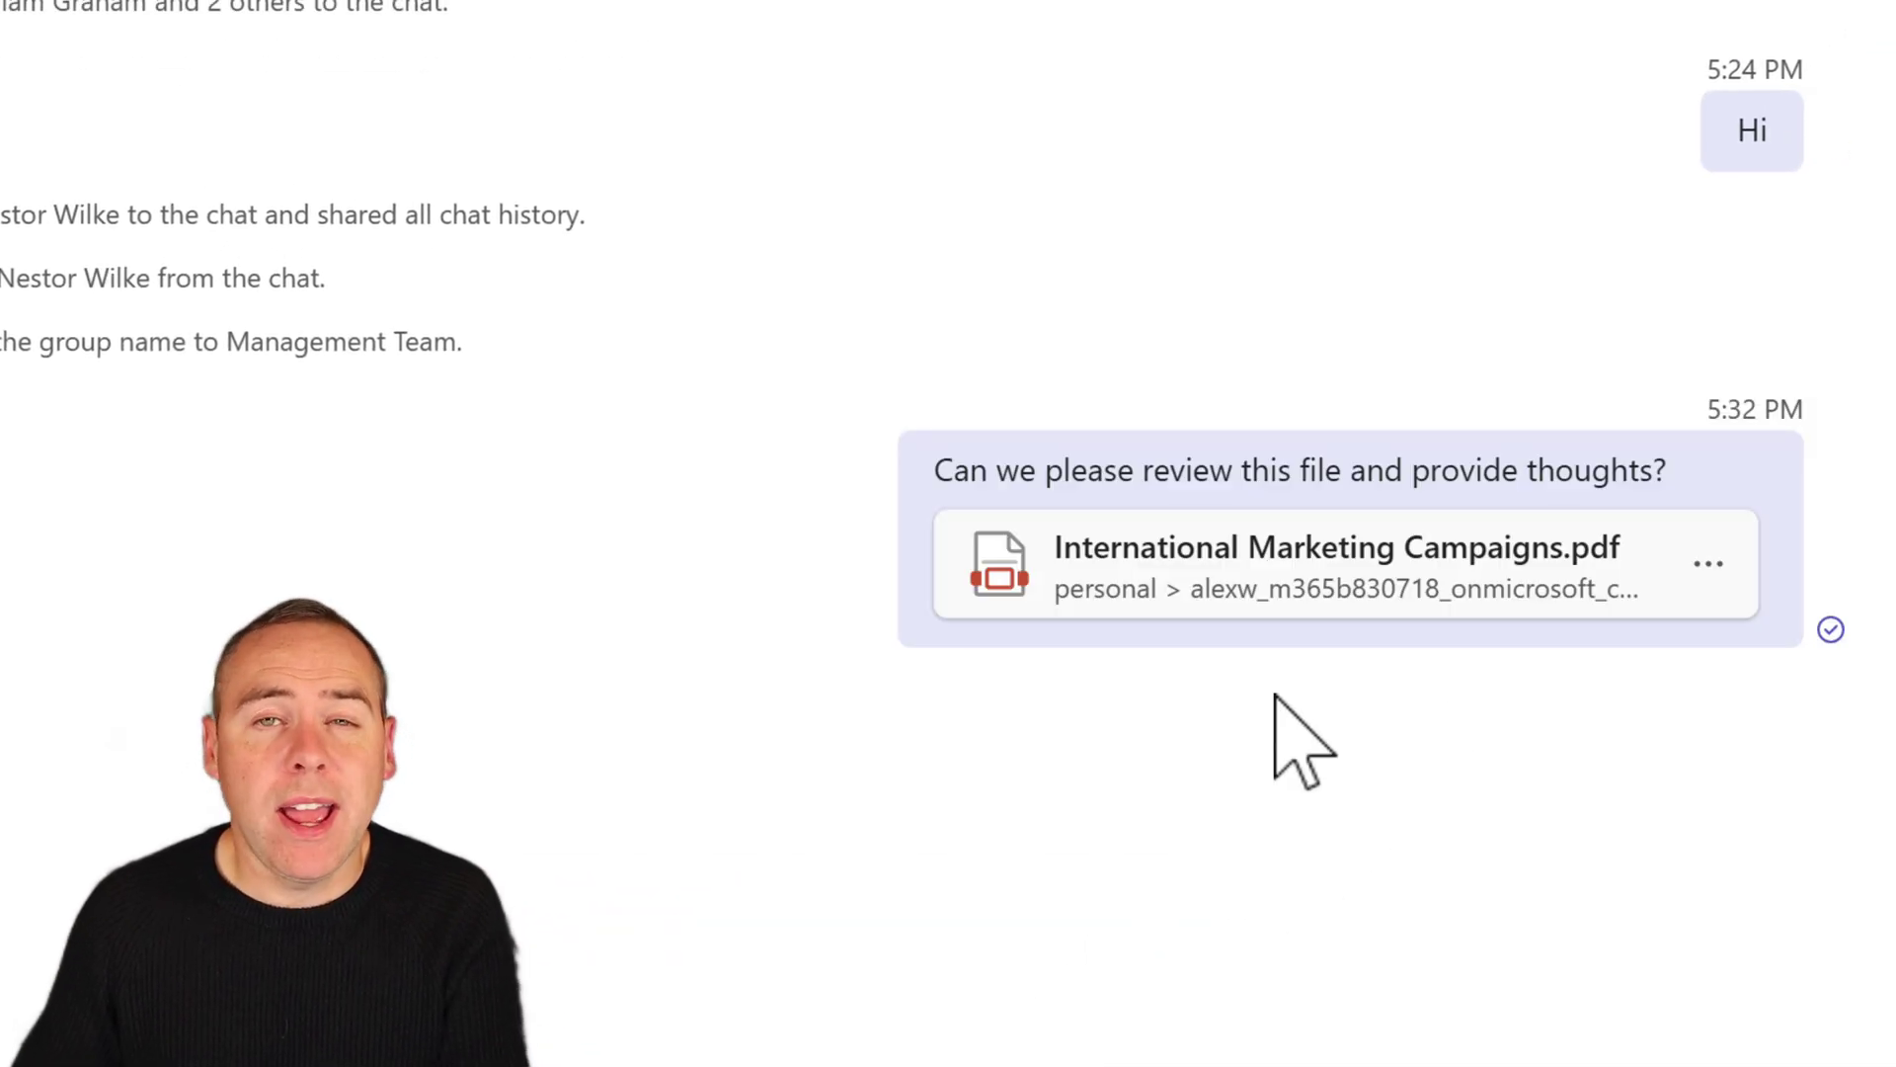
Step: View the shared International Marketing Campaigns.pdf from the chat message and show the further options for the file
{"action": "left_click", "coordinate": [1281, 563]}
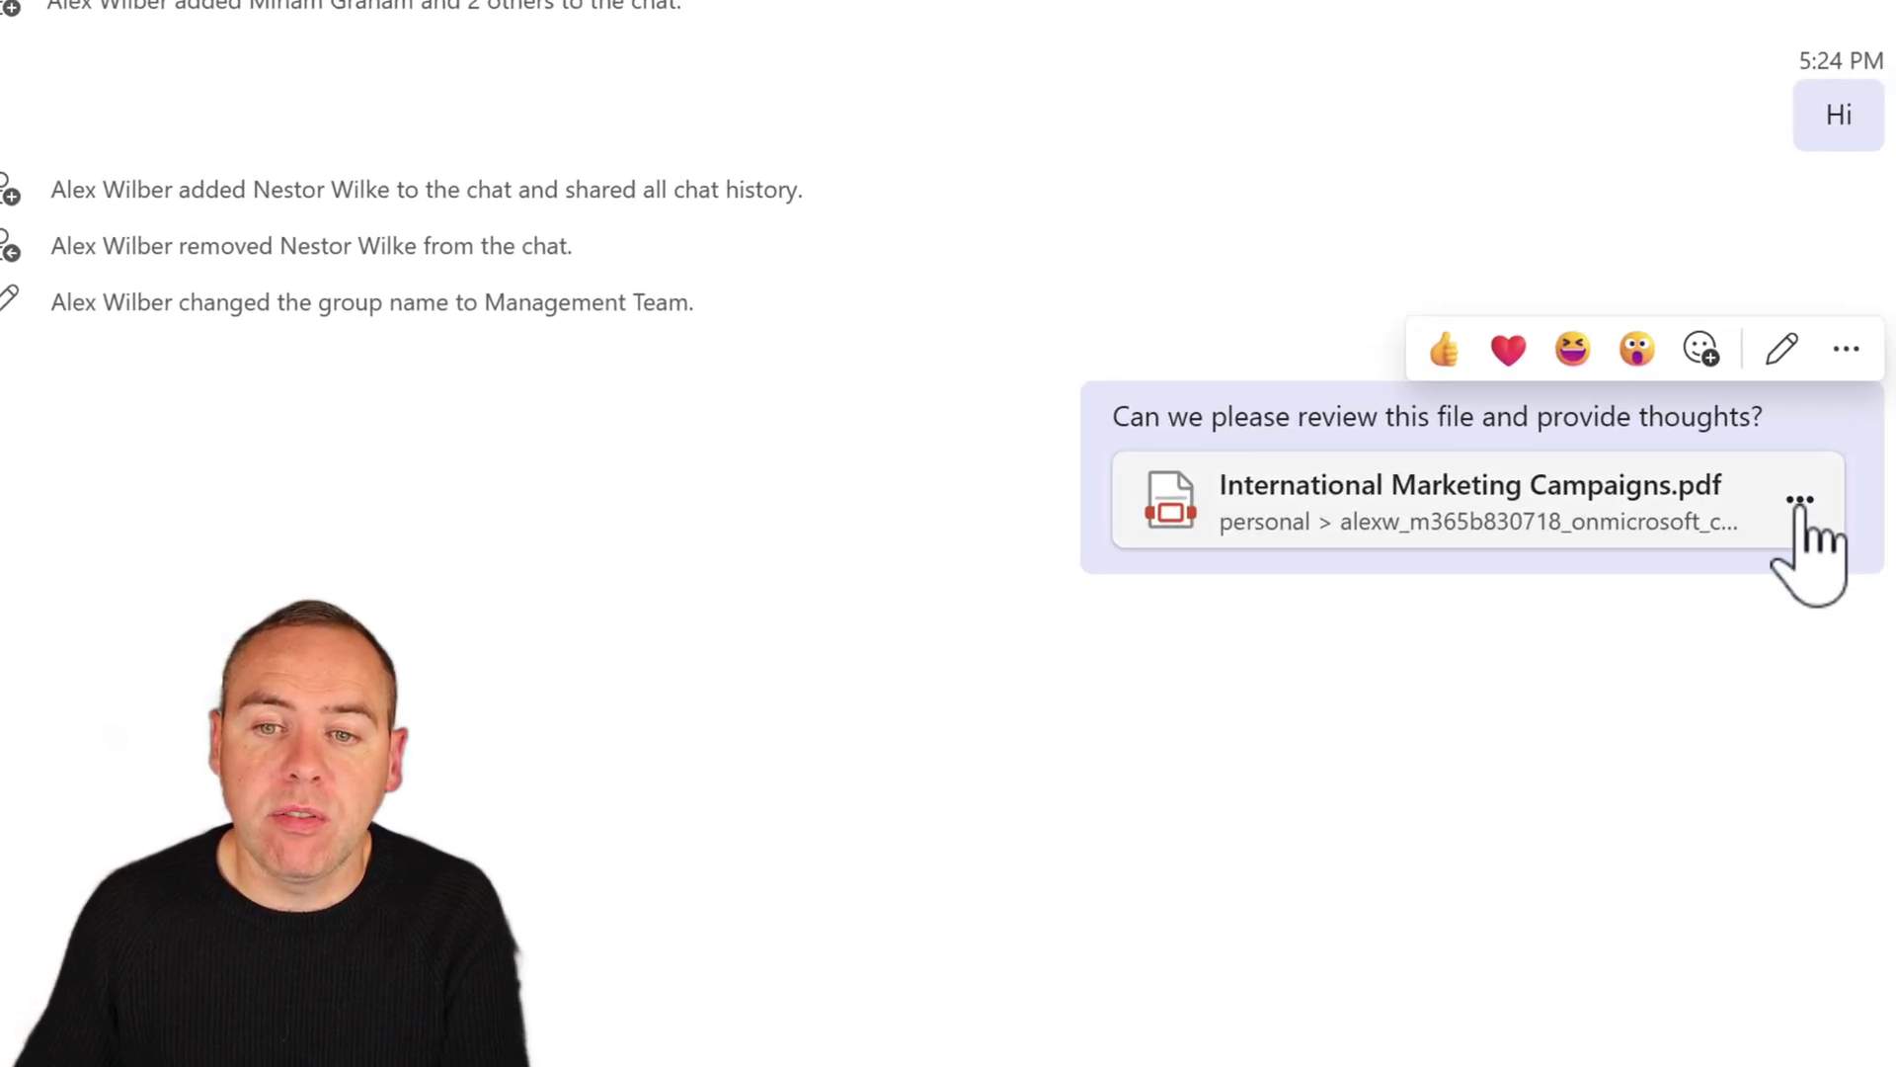
{"action": "left_click", "coordinate": [1803, 495]}
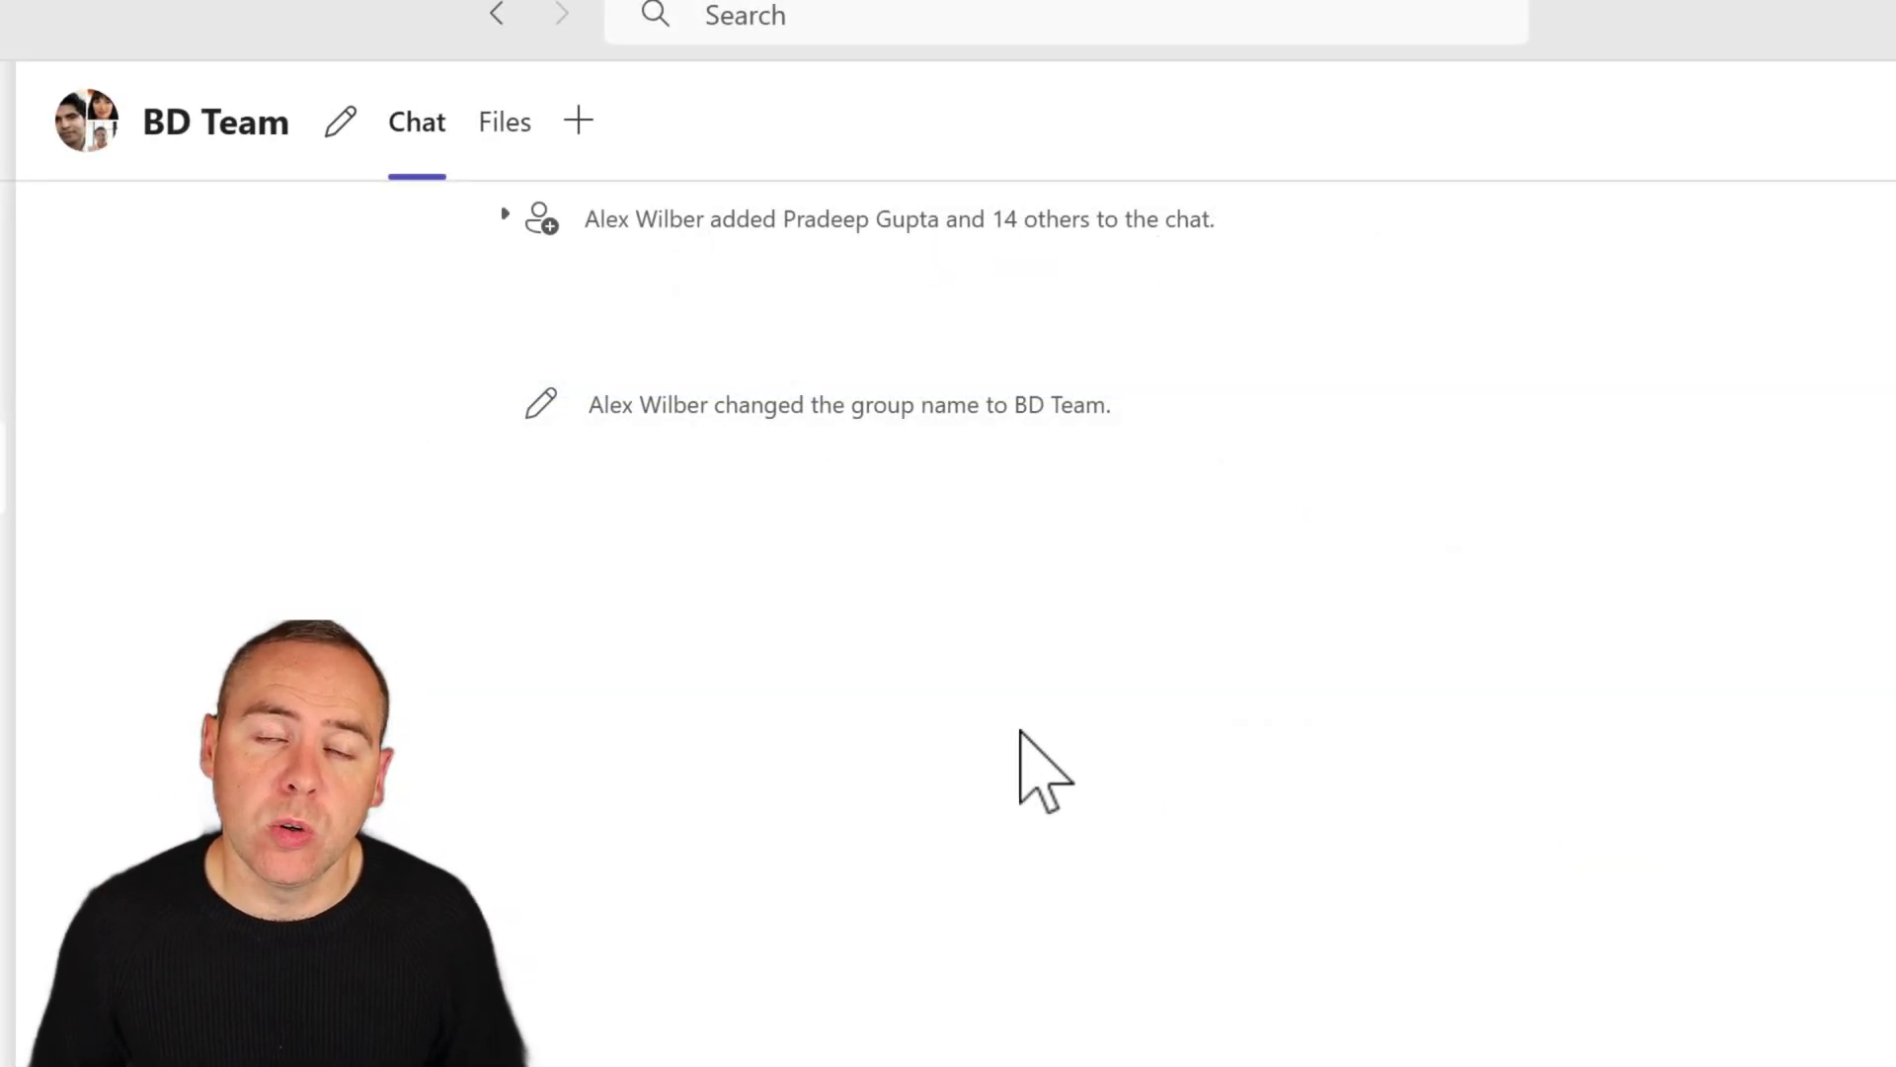
{"action": "left_click", "coordinate": [592, 121]}
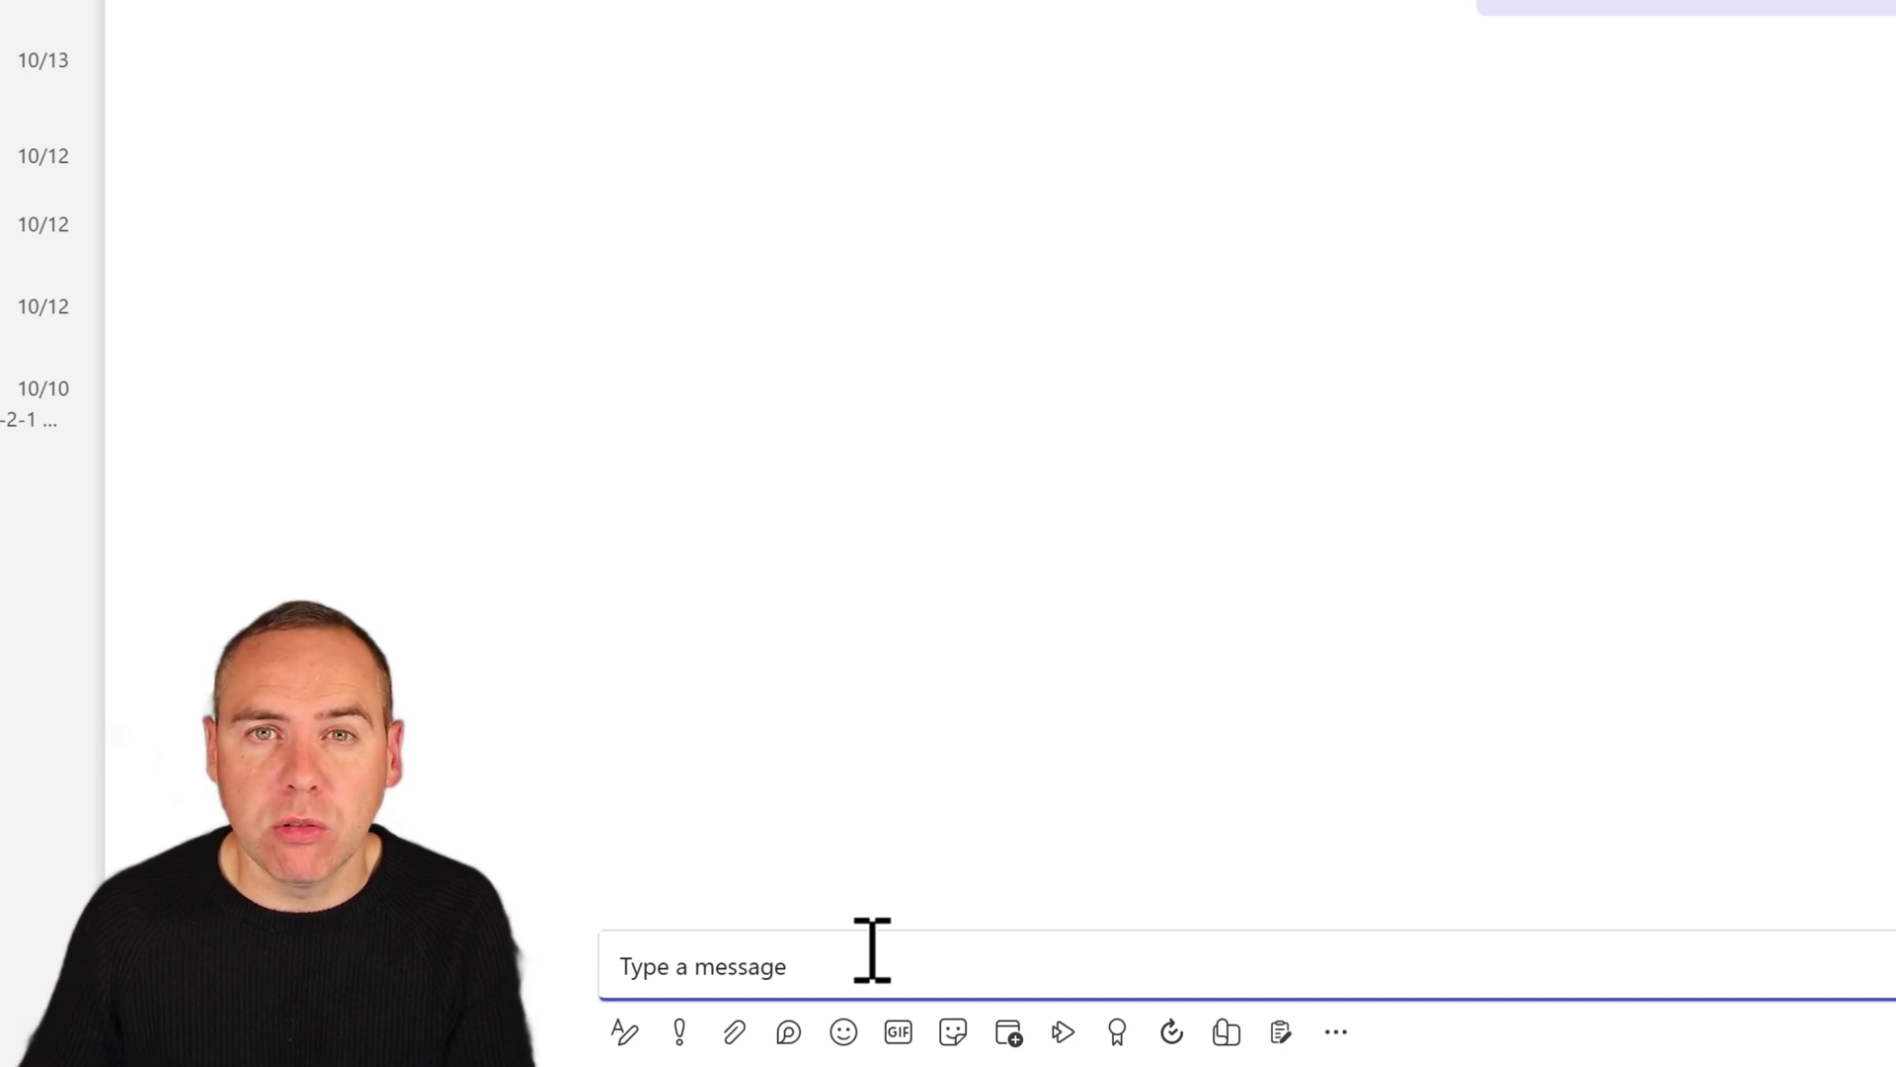
Step: Compose a Loop paragraph in the Management Team chat with the copied conference text and the title Sales Mangement Review
{"action": "left_click", "coordinate": [790, 1036]}
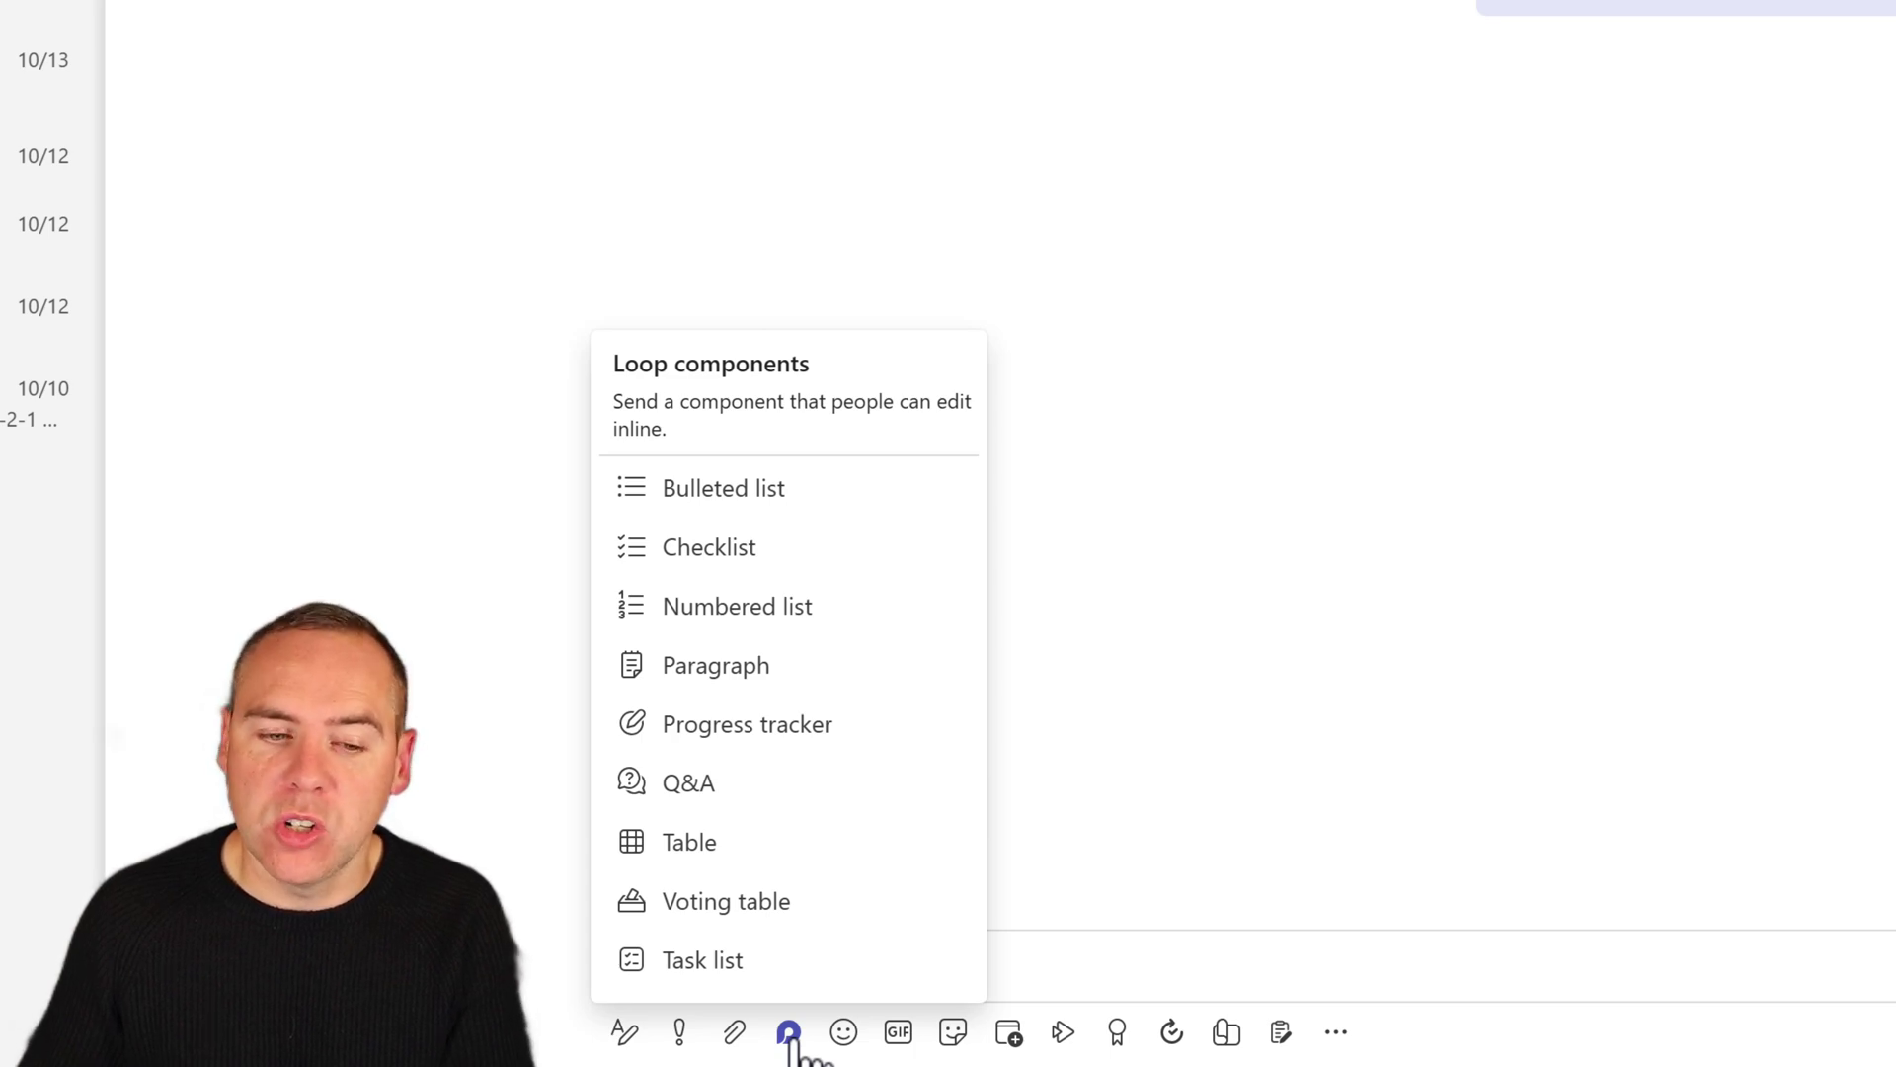
{"action": "left_click", "coordinate": [806, 671]}
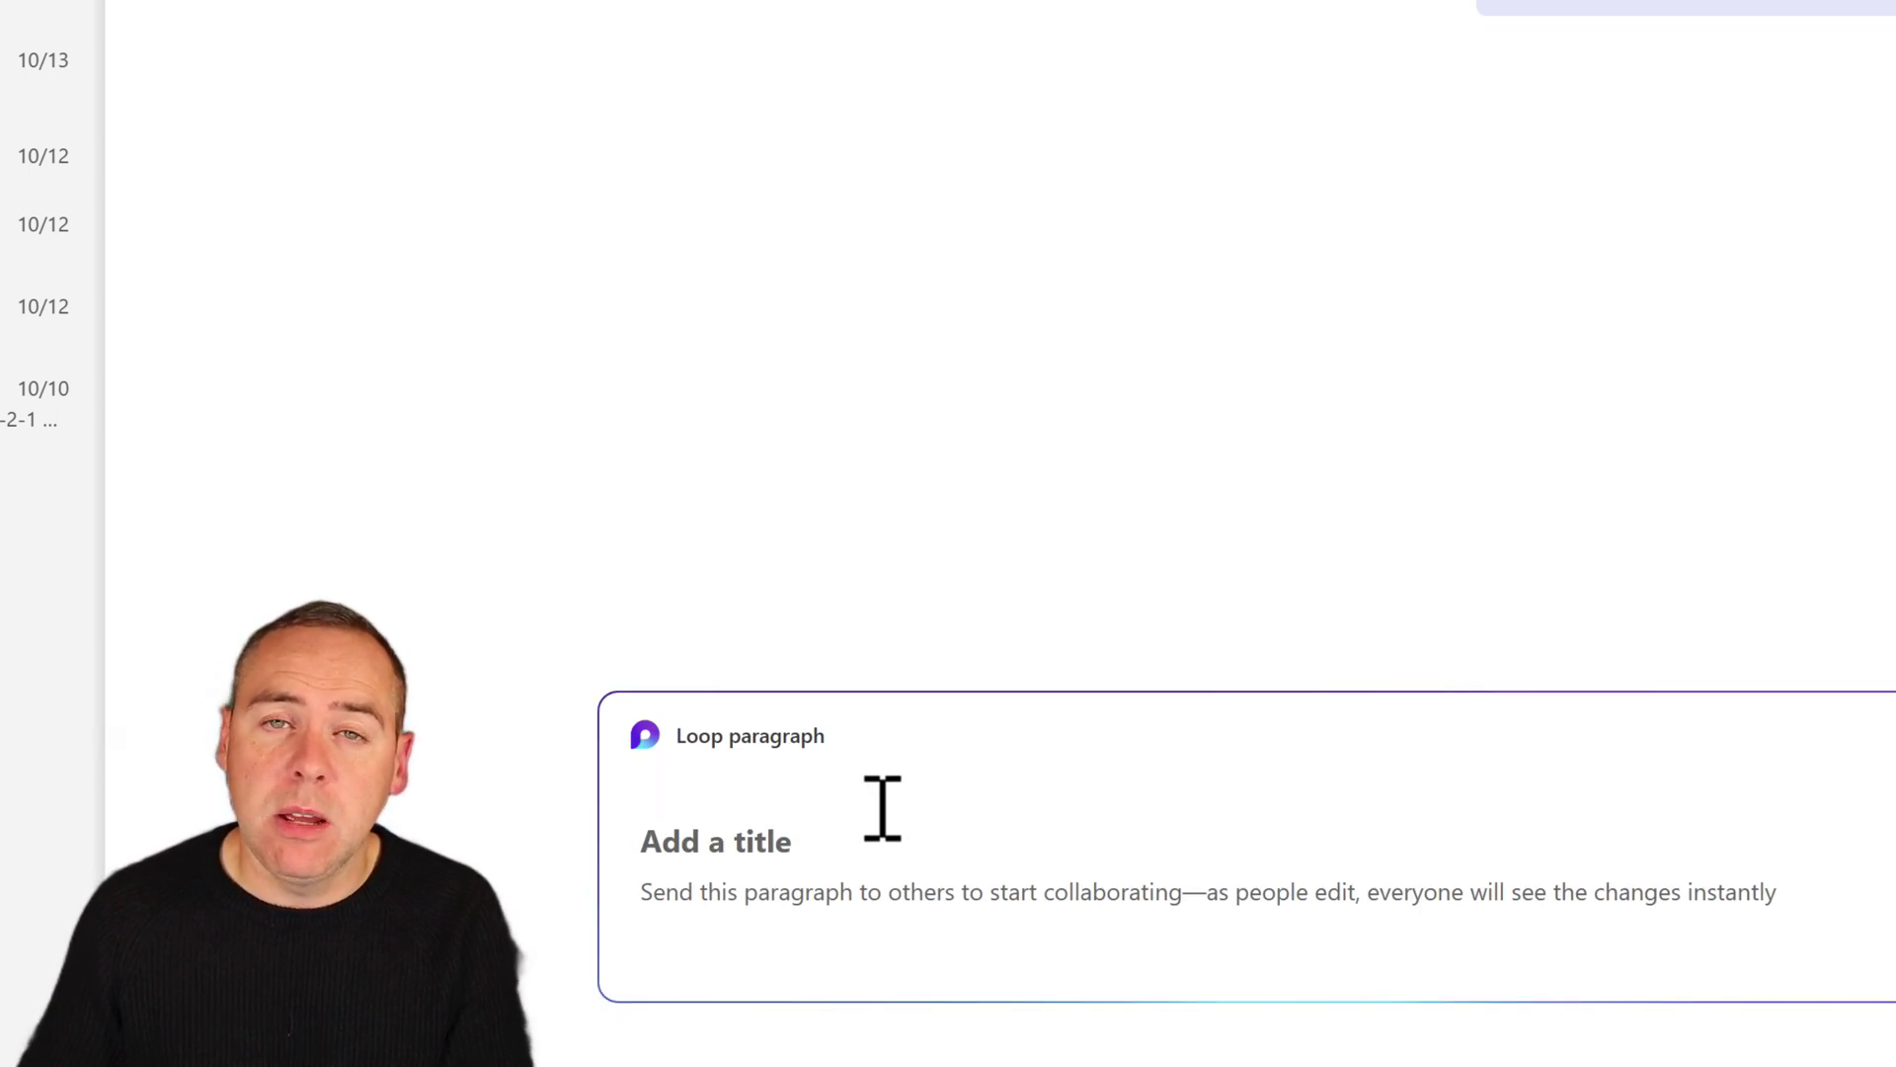
{"action": "left_click", "coordinate": [834, 898]}
{"action": "key", "text": "ctrl+v"}
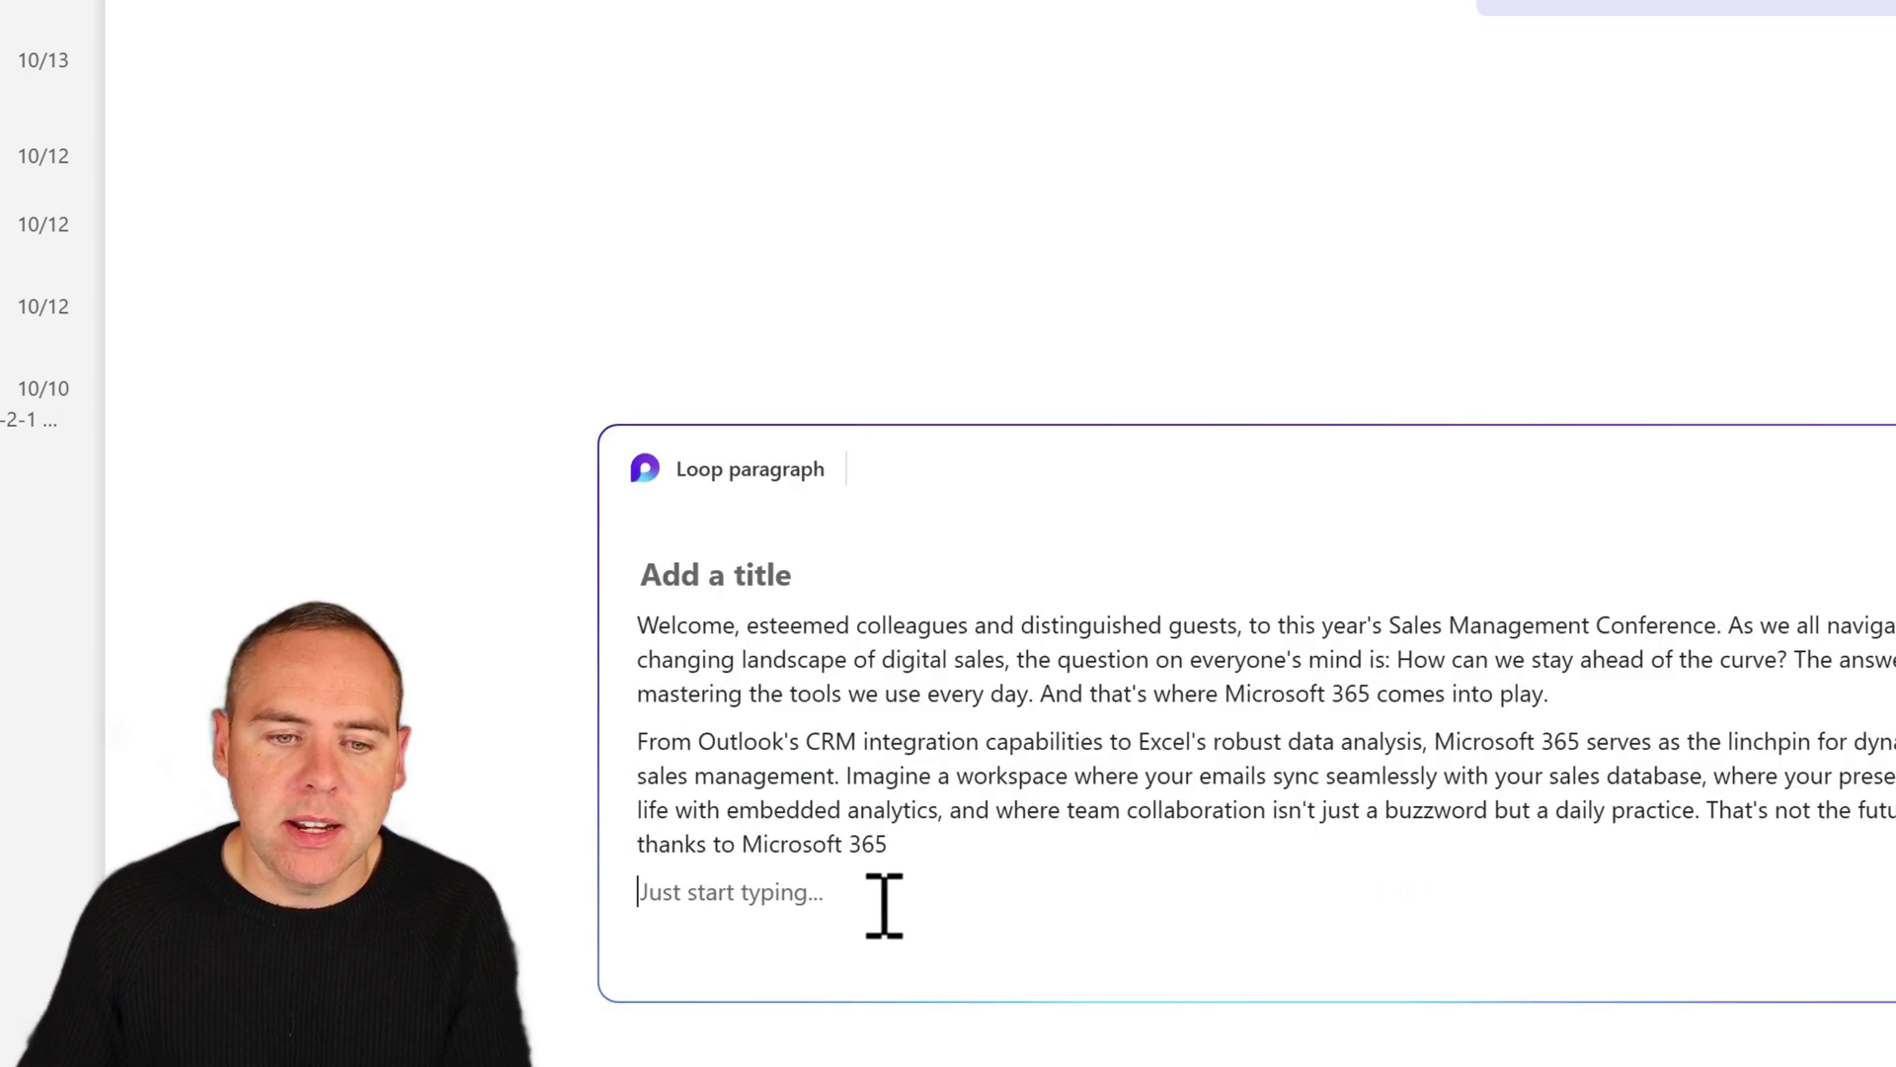
{"action": "left_click", "coordinate": [754, 578]}
{"action": "type", "text": "Sales Mangement Review"}
{"action": "left_click", "coordinate": [1239, 316]}
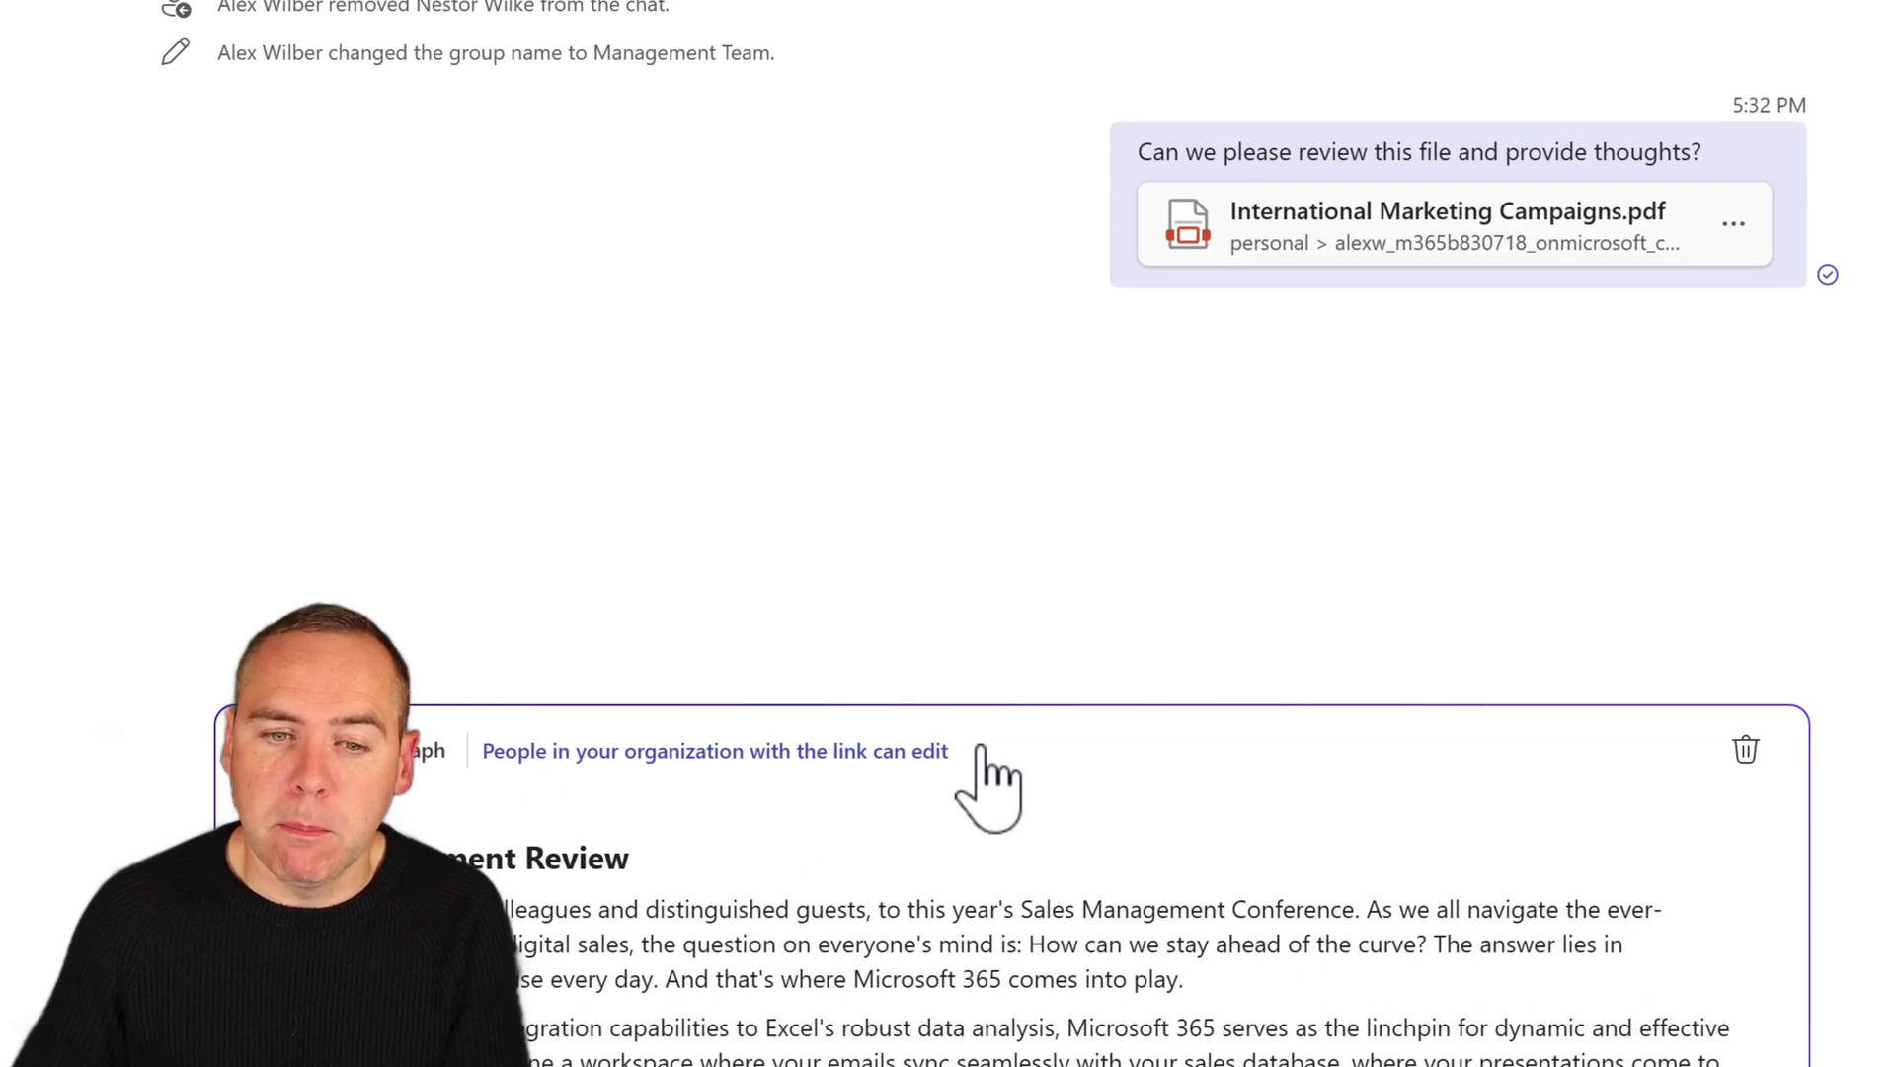
Step: Check the Loop paragraph's link sharing settings, close them without changes, and send the component to the chat
{"action": "left_click", "coordinate": [981, 750]}
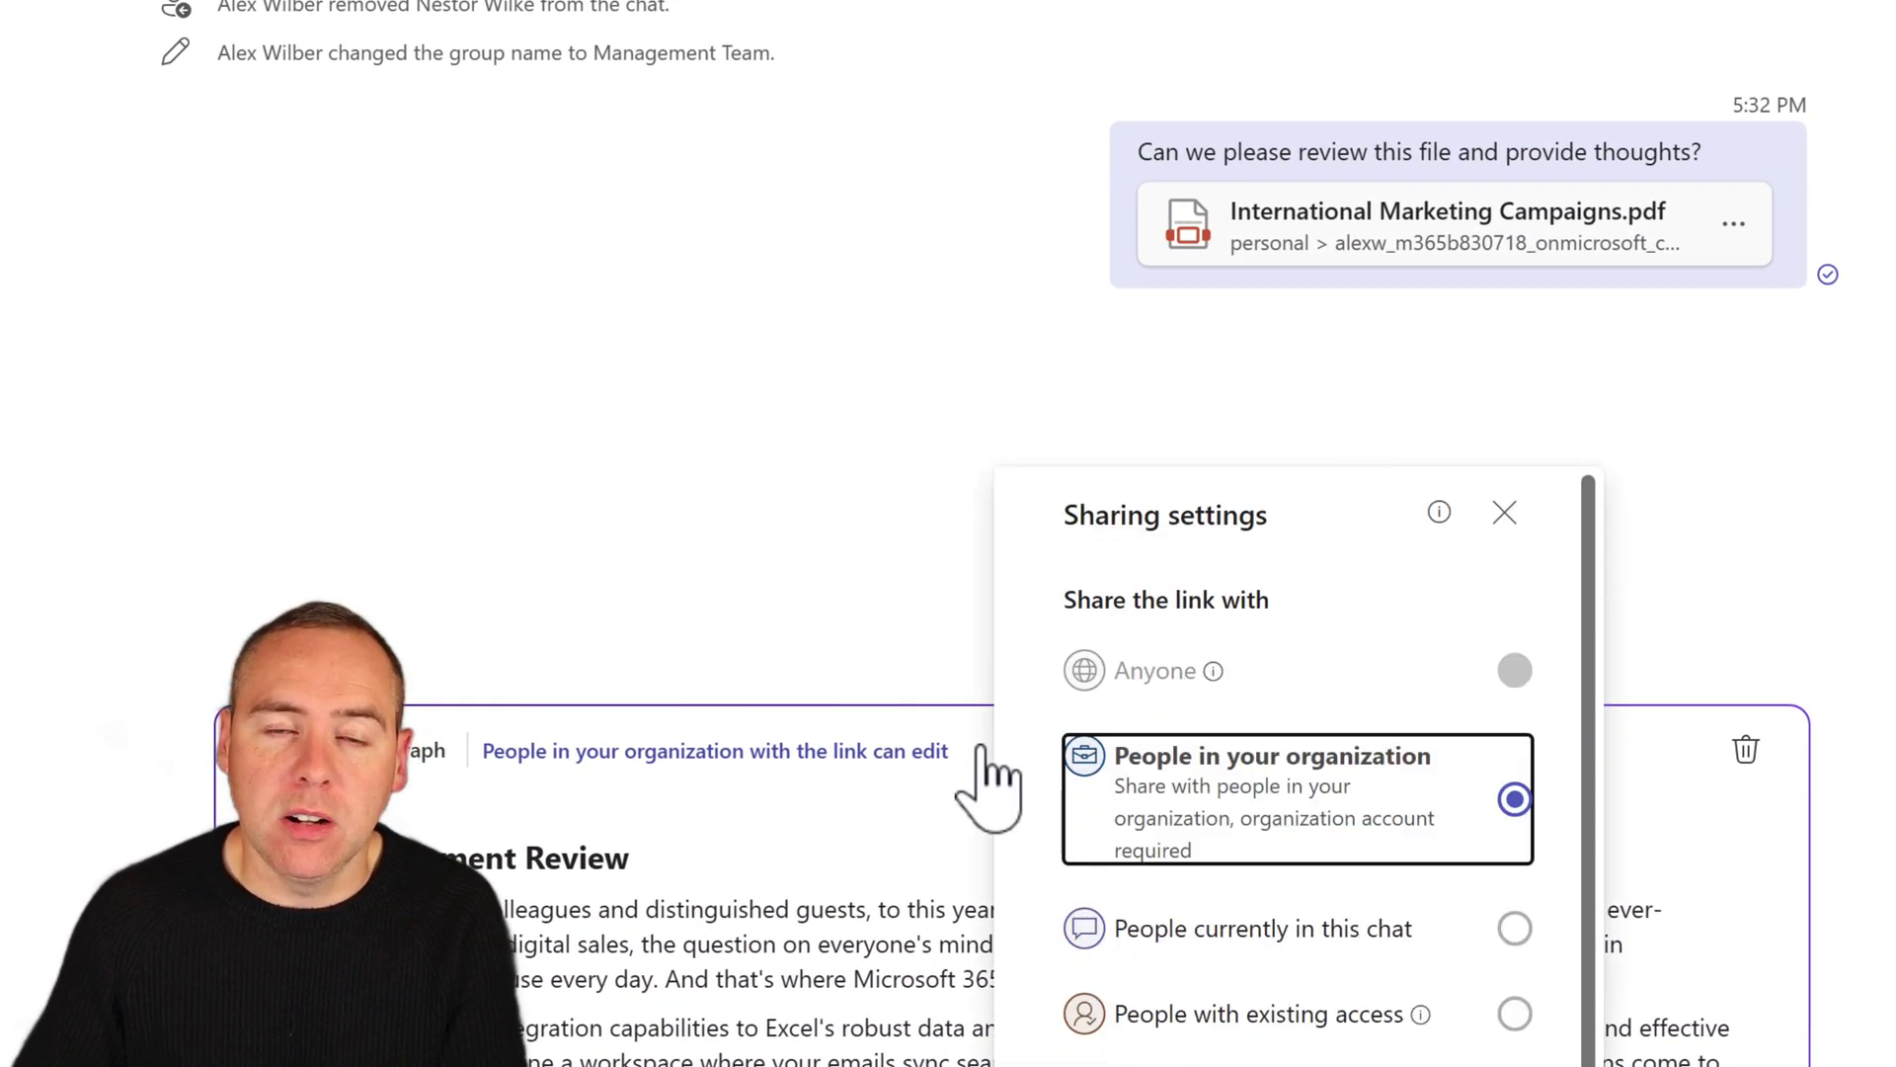
{"action": "left_click", "coordinate": [880, 456]}
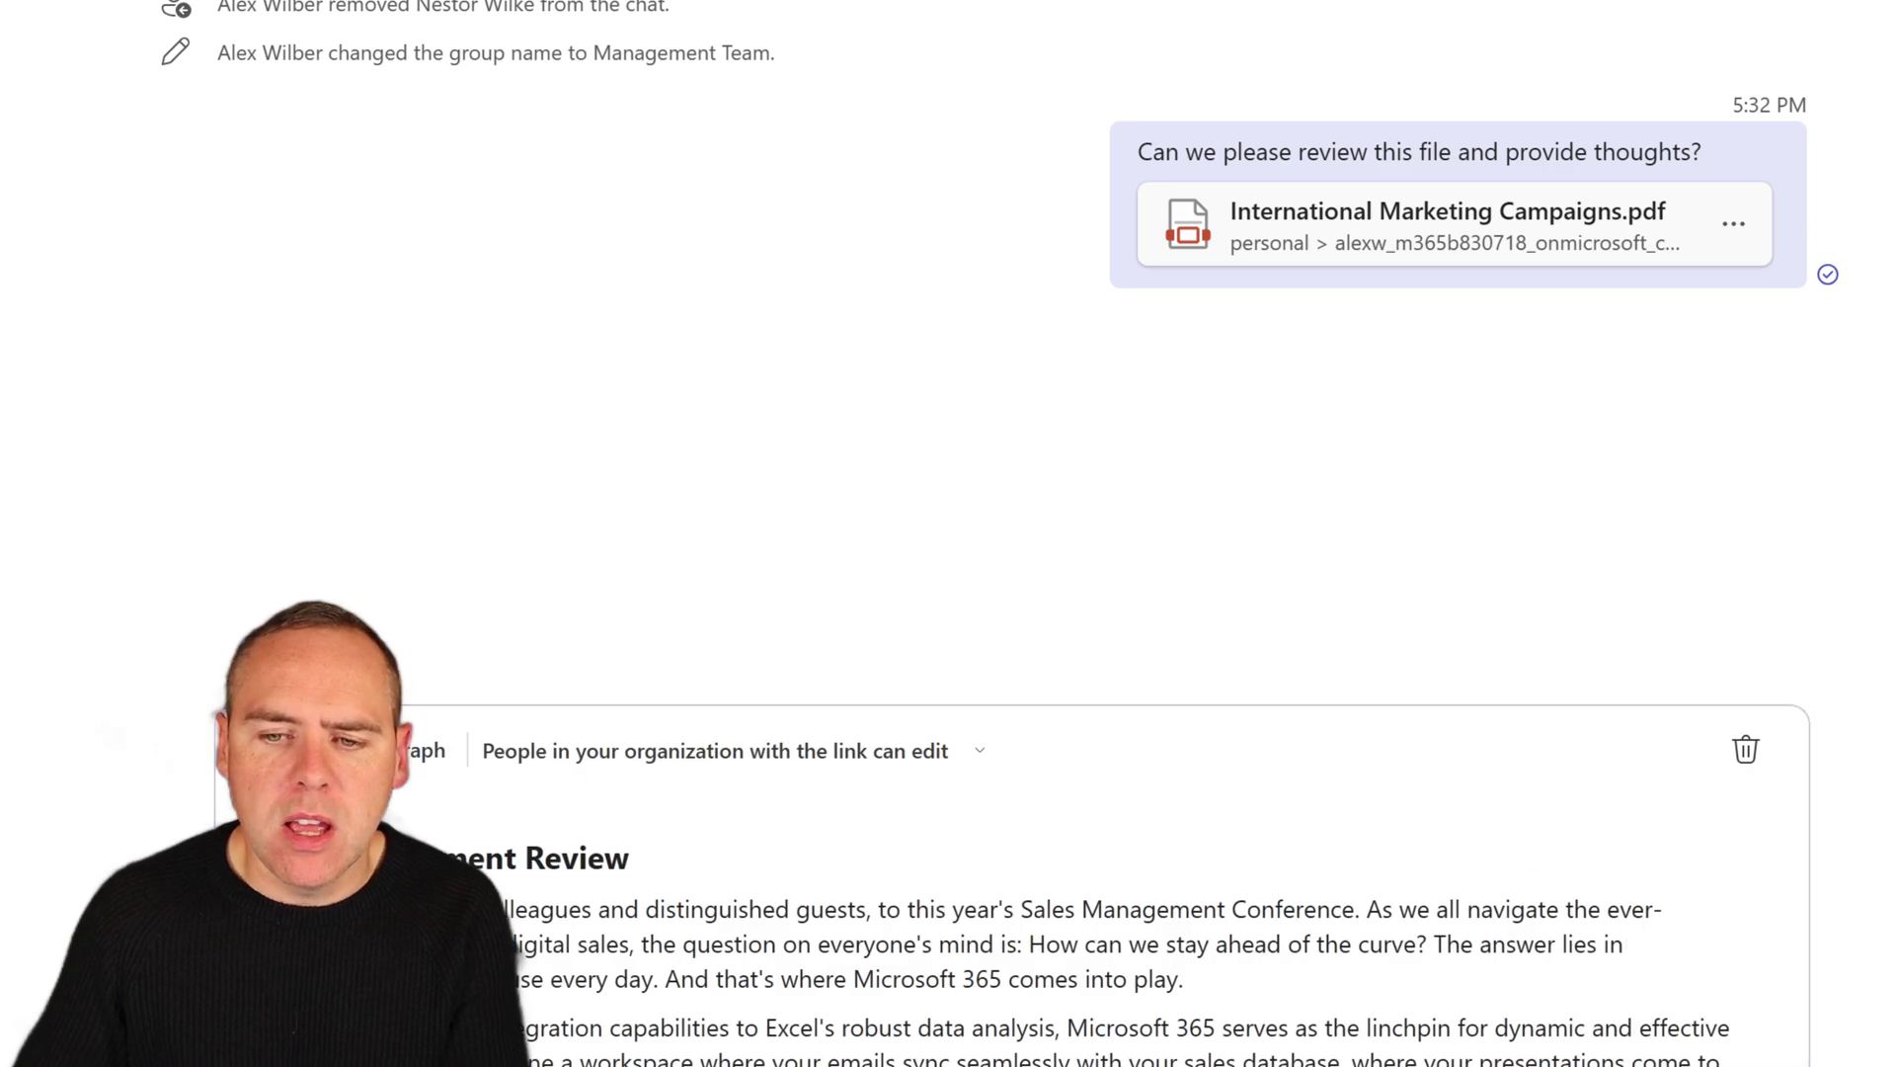
{"action": "key", "text": "Return"}
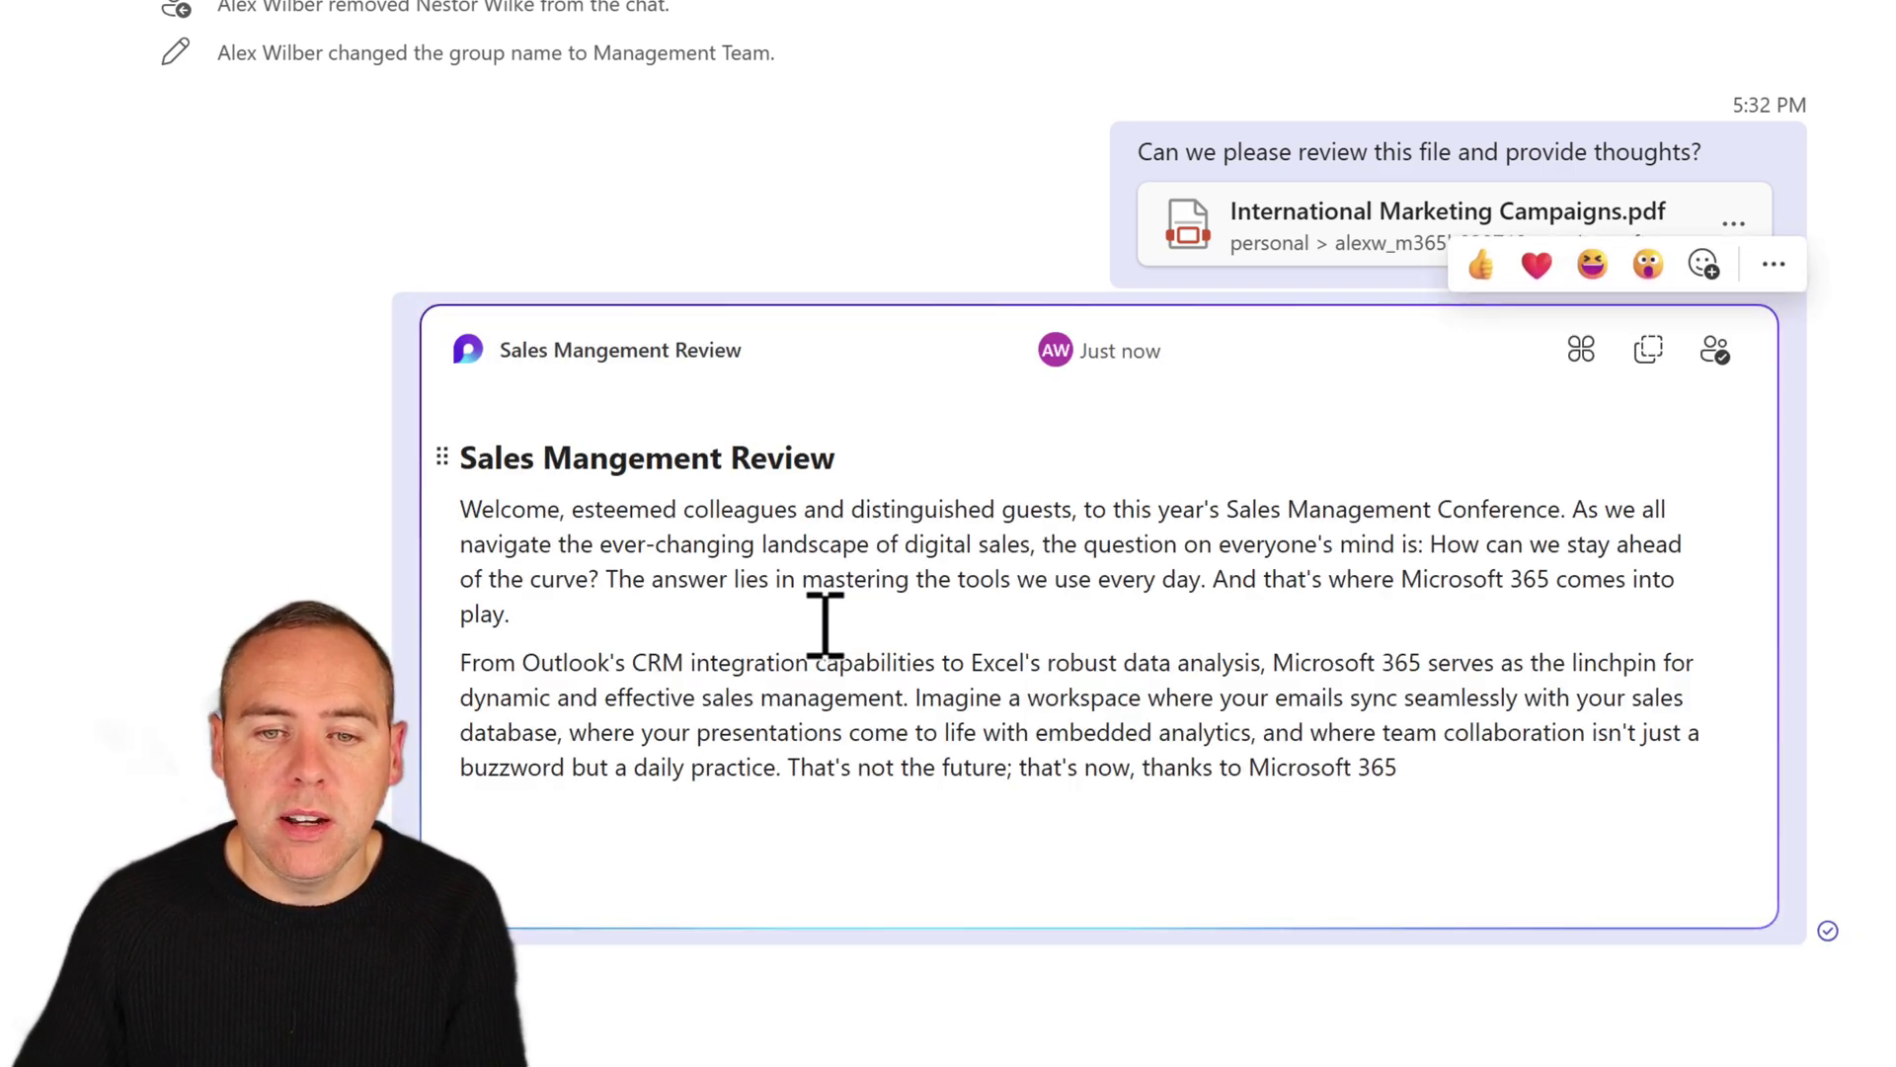
Step: Make the second paragraph of the sent Sales Mangement Review Loop component bold
{"action": "left_click", "coordinate": [1192, 697]}
{"action": "left_click_drag", "start_coordinate": [1407, 770], "coordinate": [494, 664]}
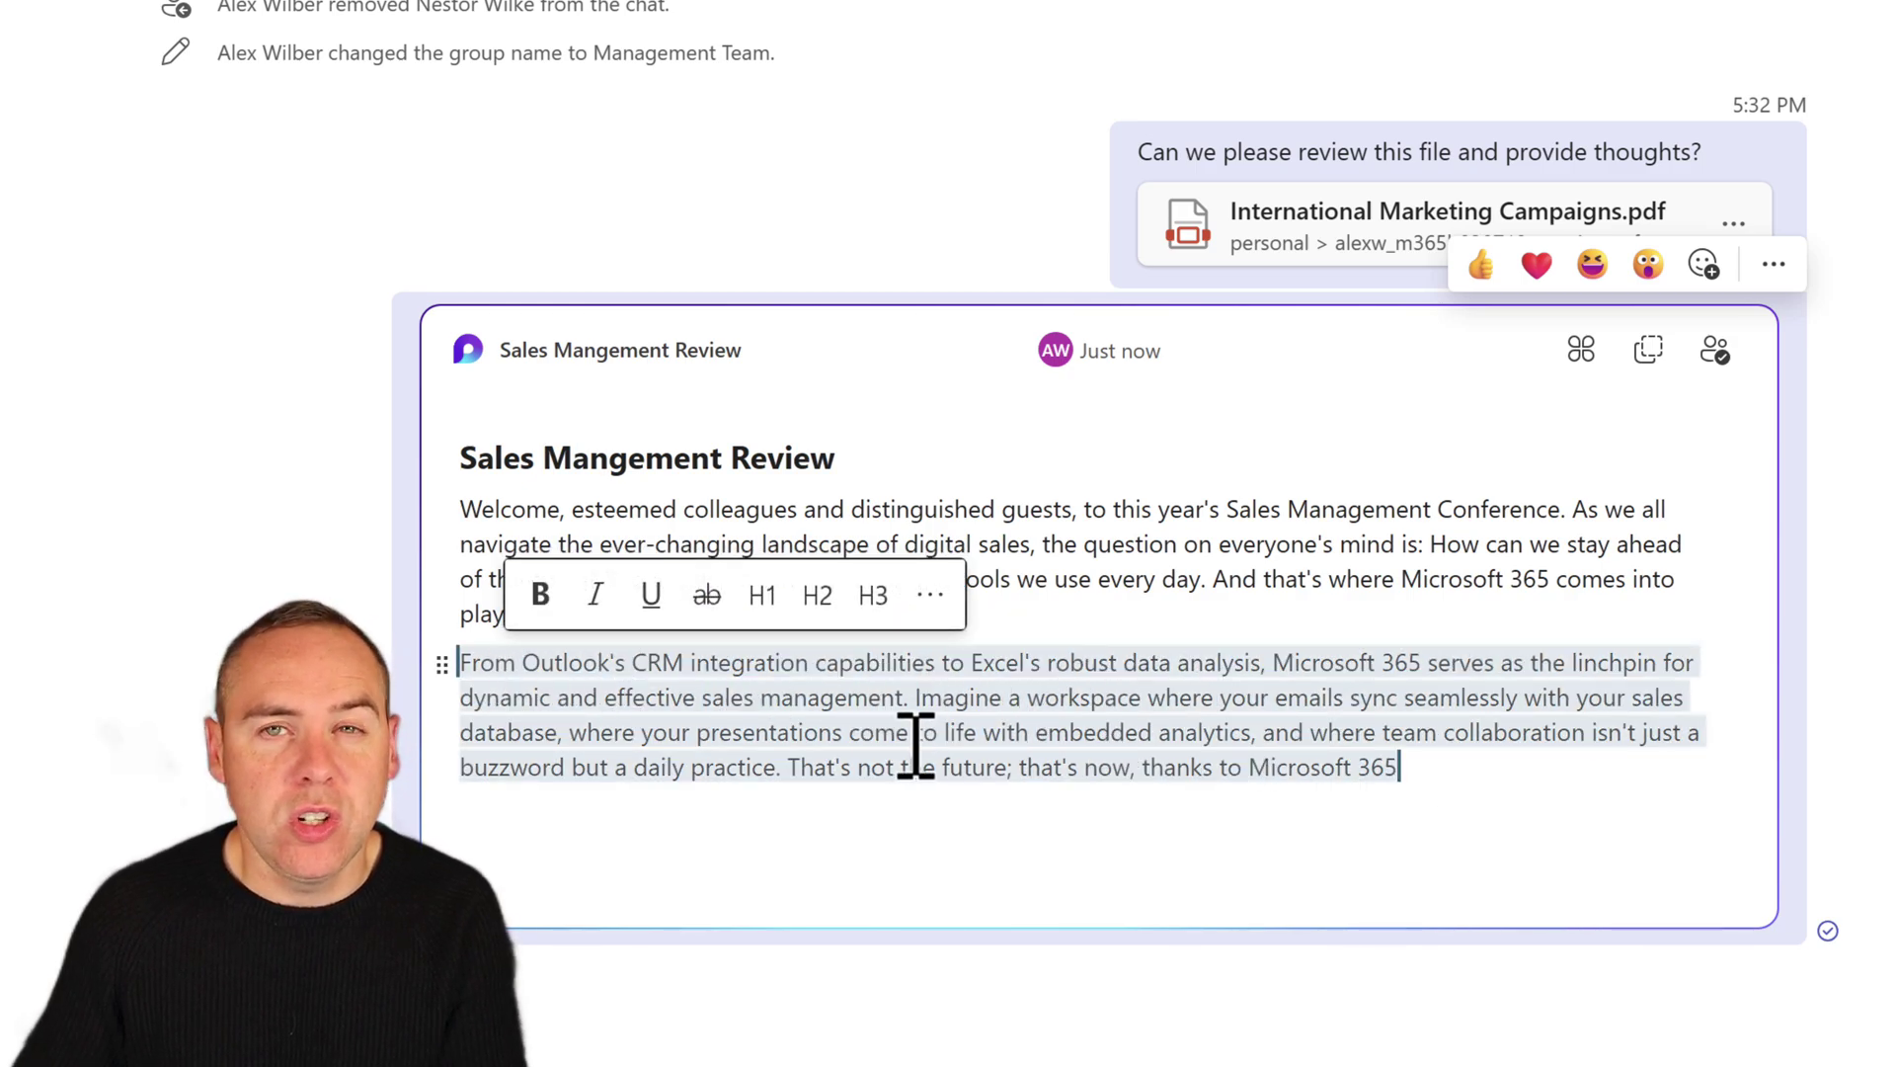
{"action": "left_click", "coordinate": [540, 594]}
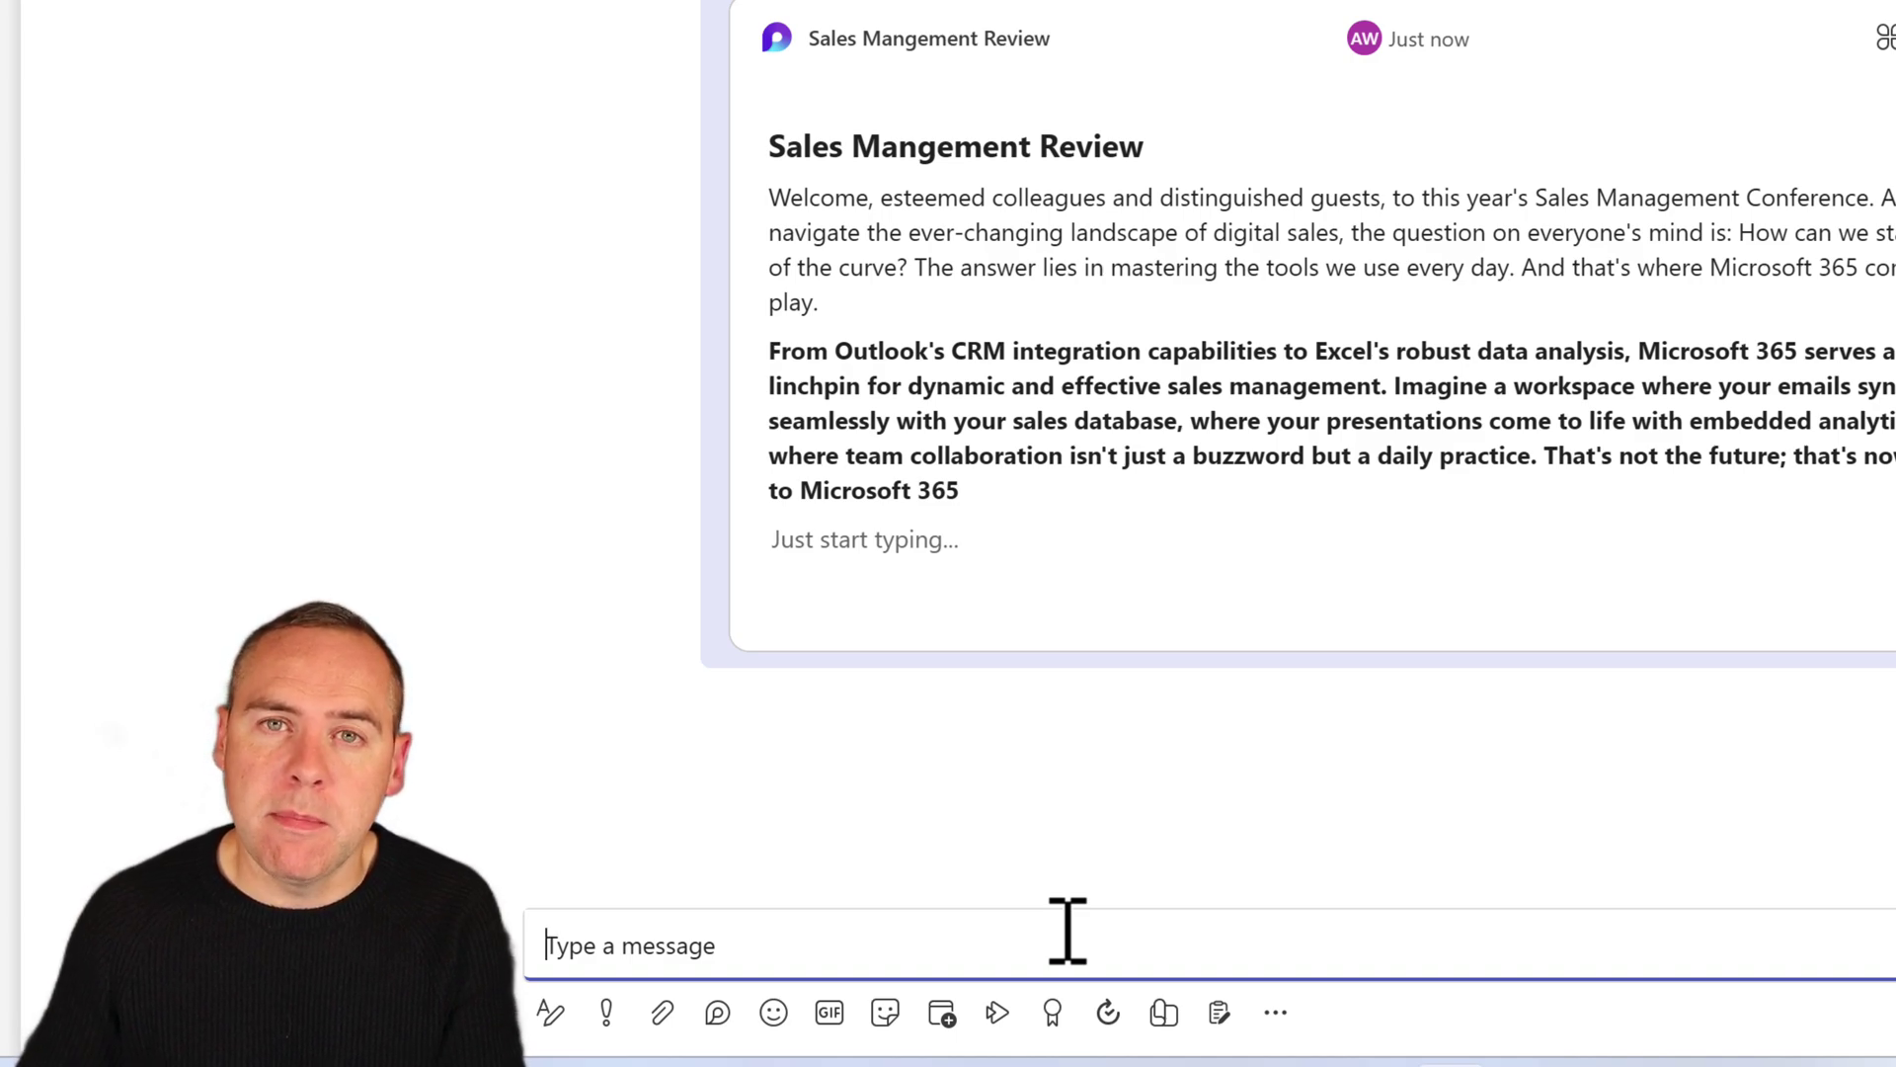
Step: Send a message that mentions the second suggested chat member and reads "can you review the above please?"
{"action": "type", "text": "@"}
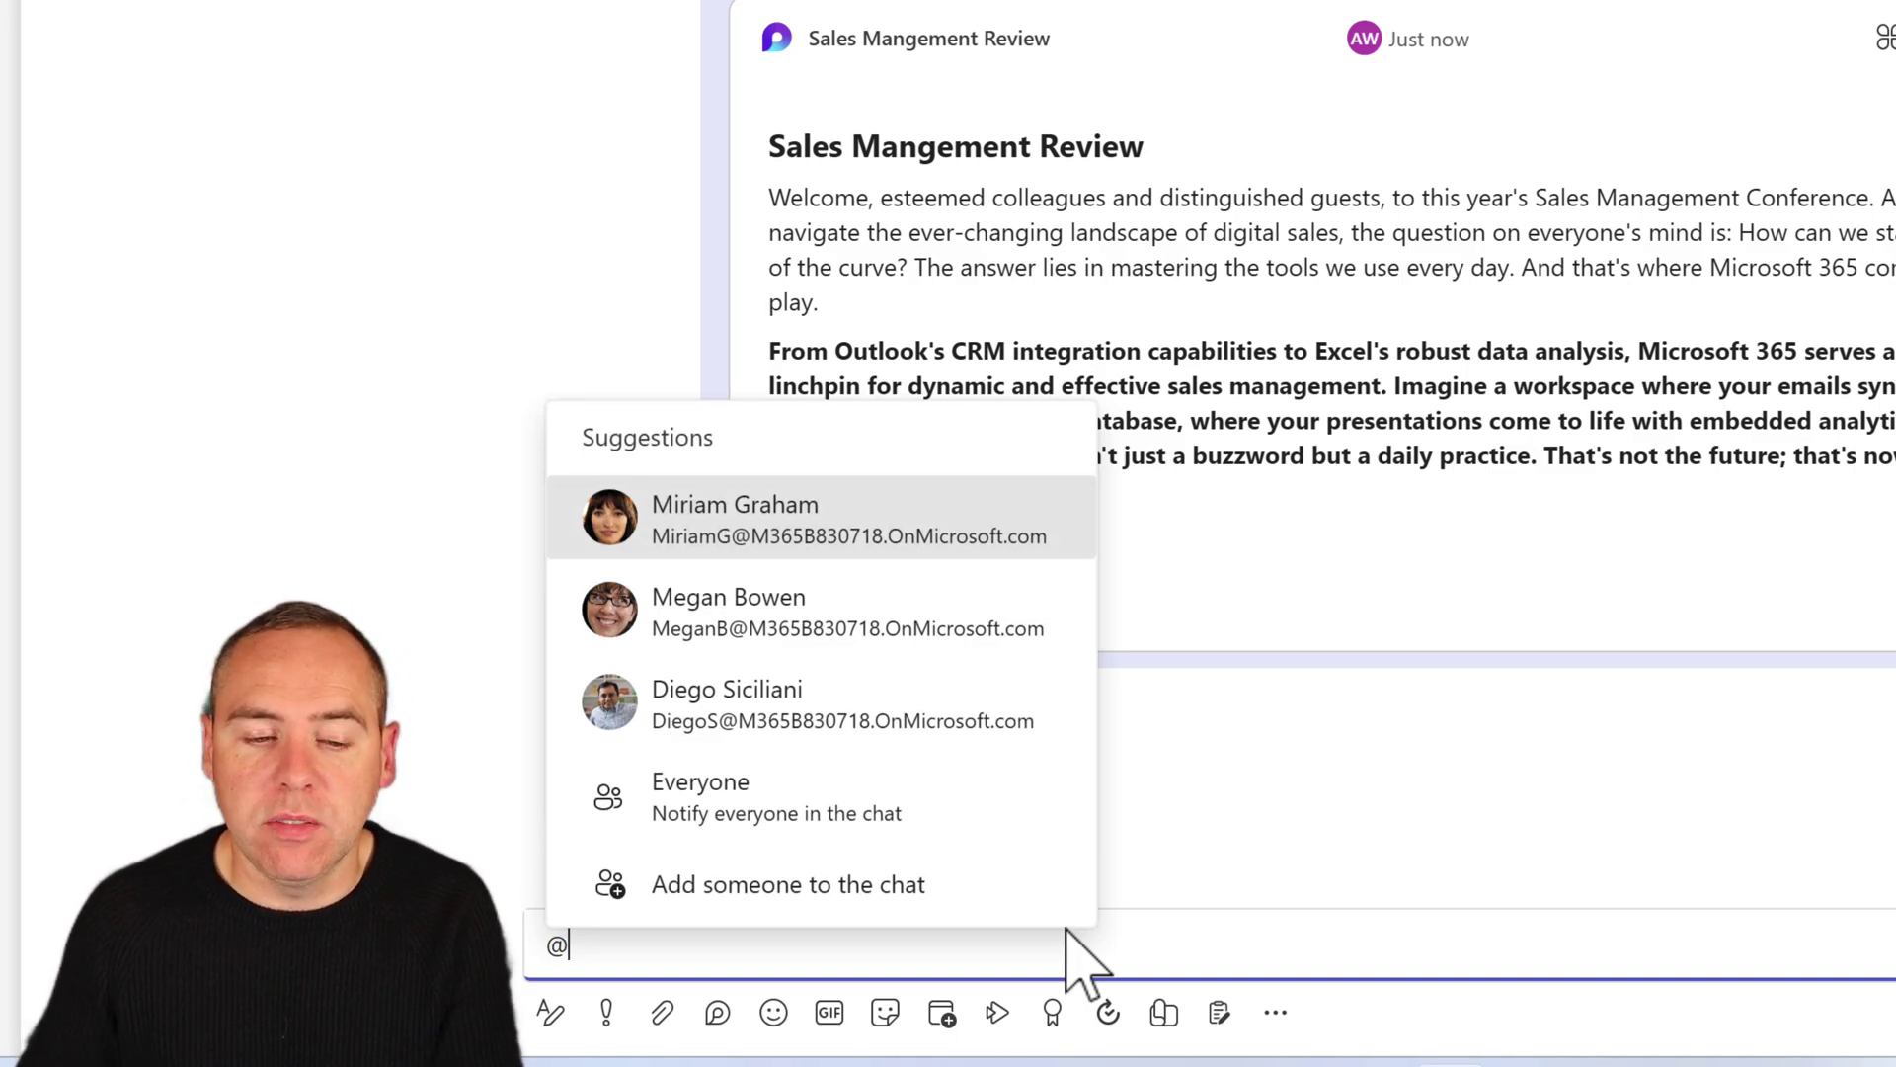
{"action": "left_click", "coordinate": [874, 616]}
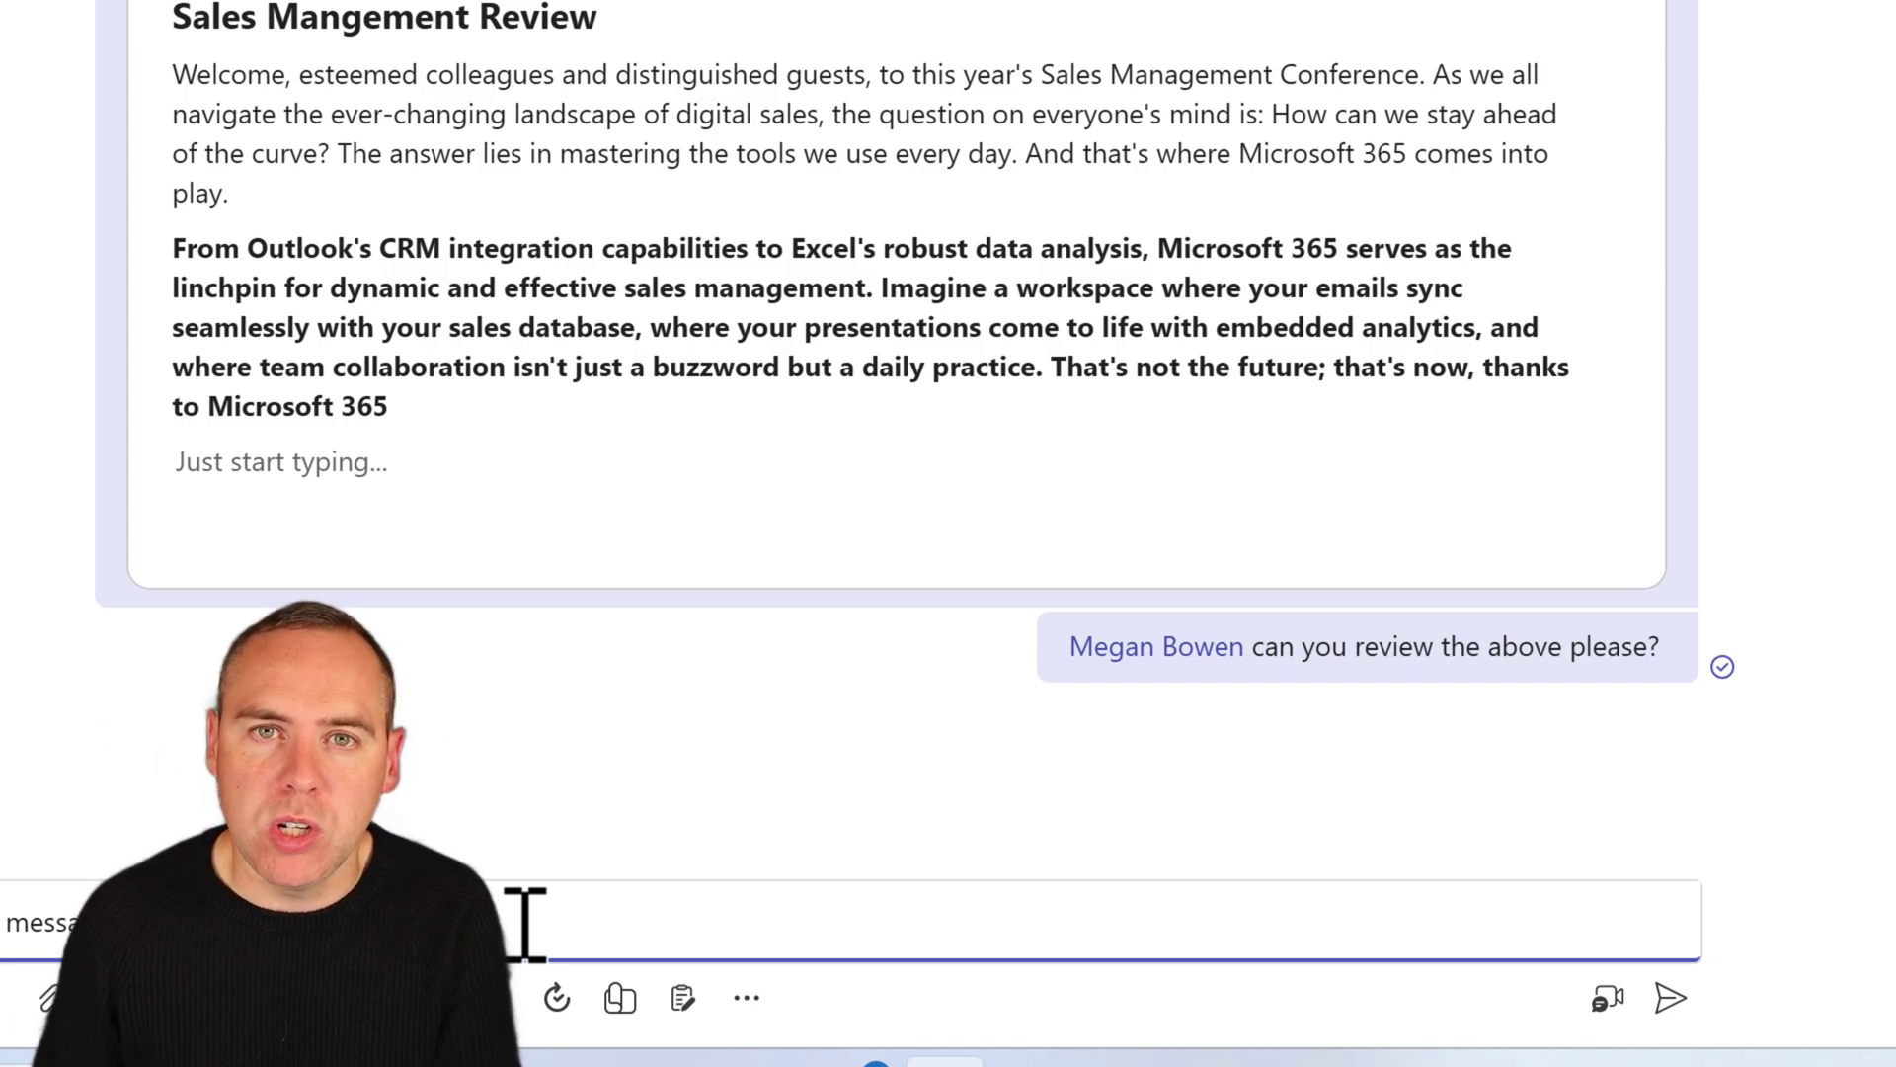
Step: Add another person to the chat through the mention suggestions with Don't include chat history, and mention the new member in the message
{"action": "type", "text": "@"}
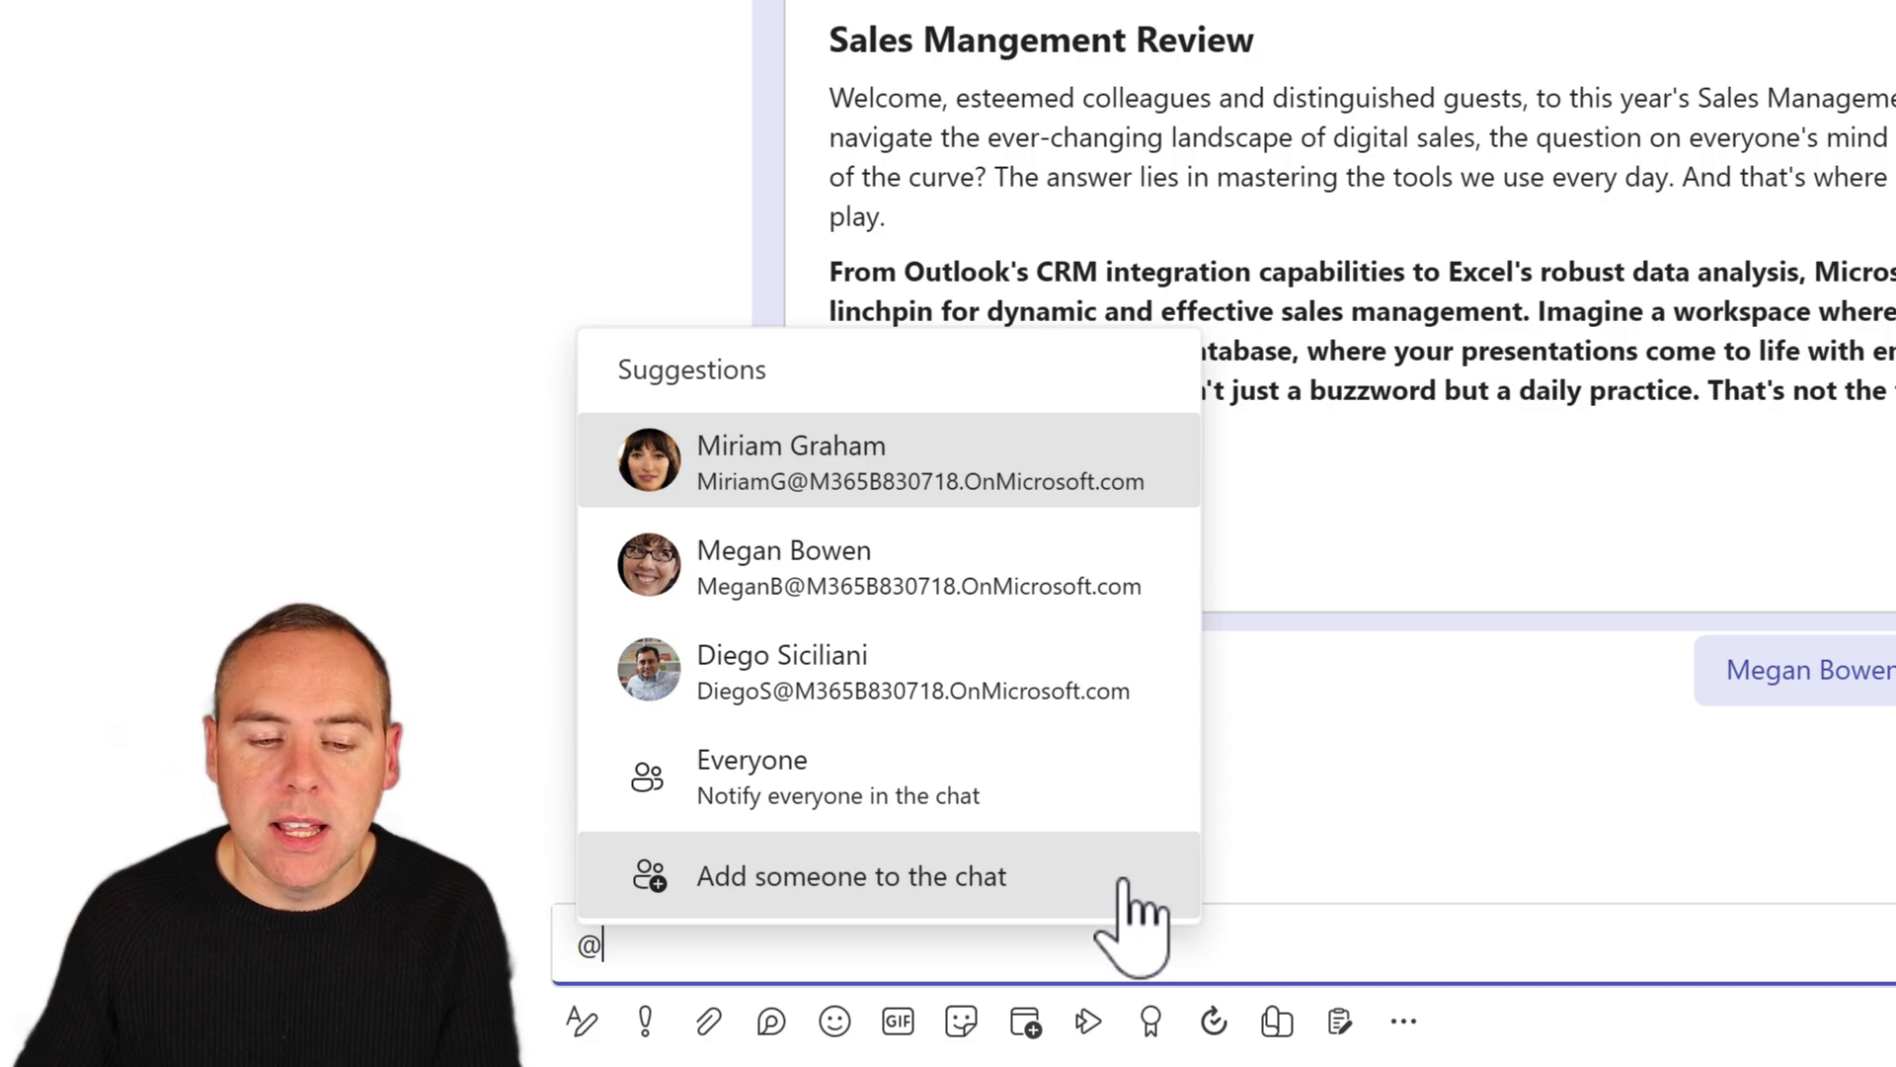
{"action": "left_click", "coordinate": [1128, 885]}
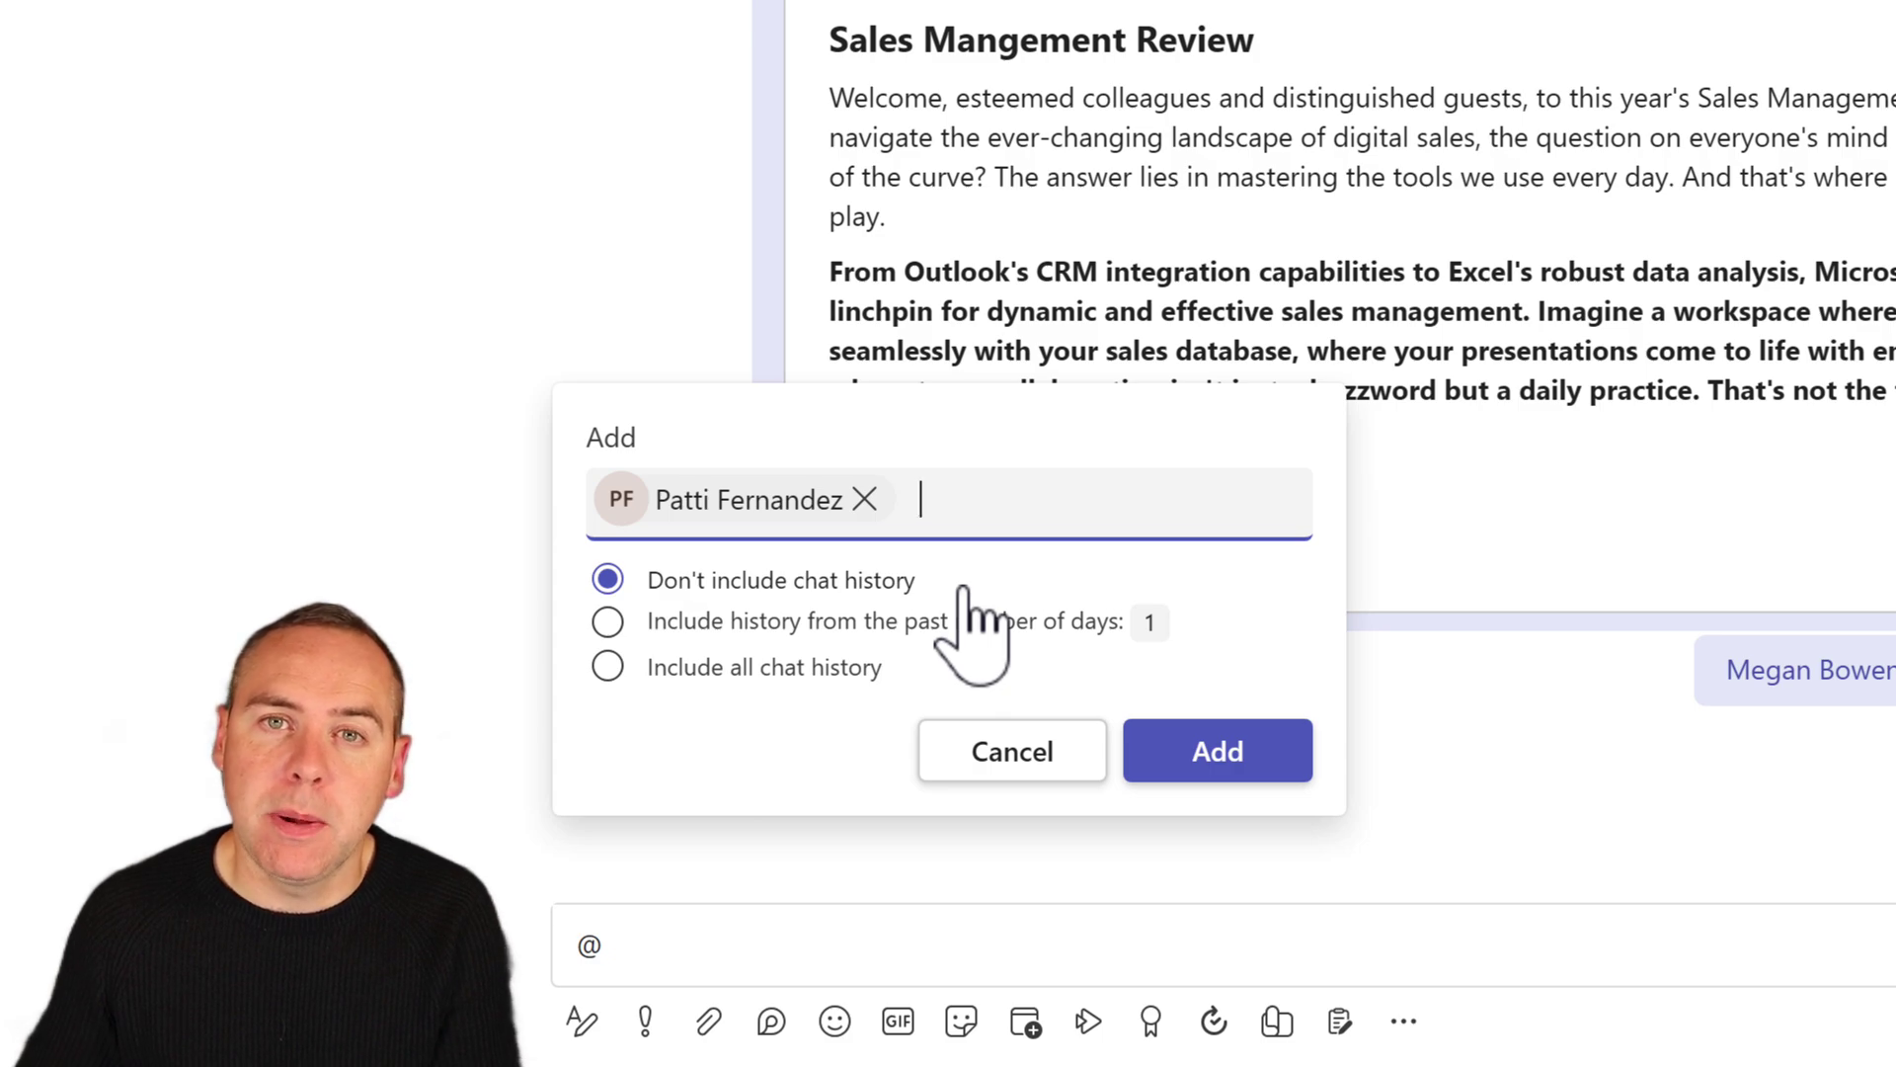
{"action": "left_click", "coordinate": [1224, 752]}
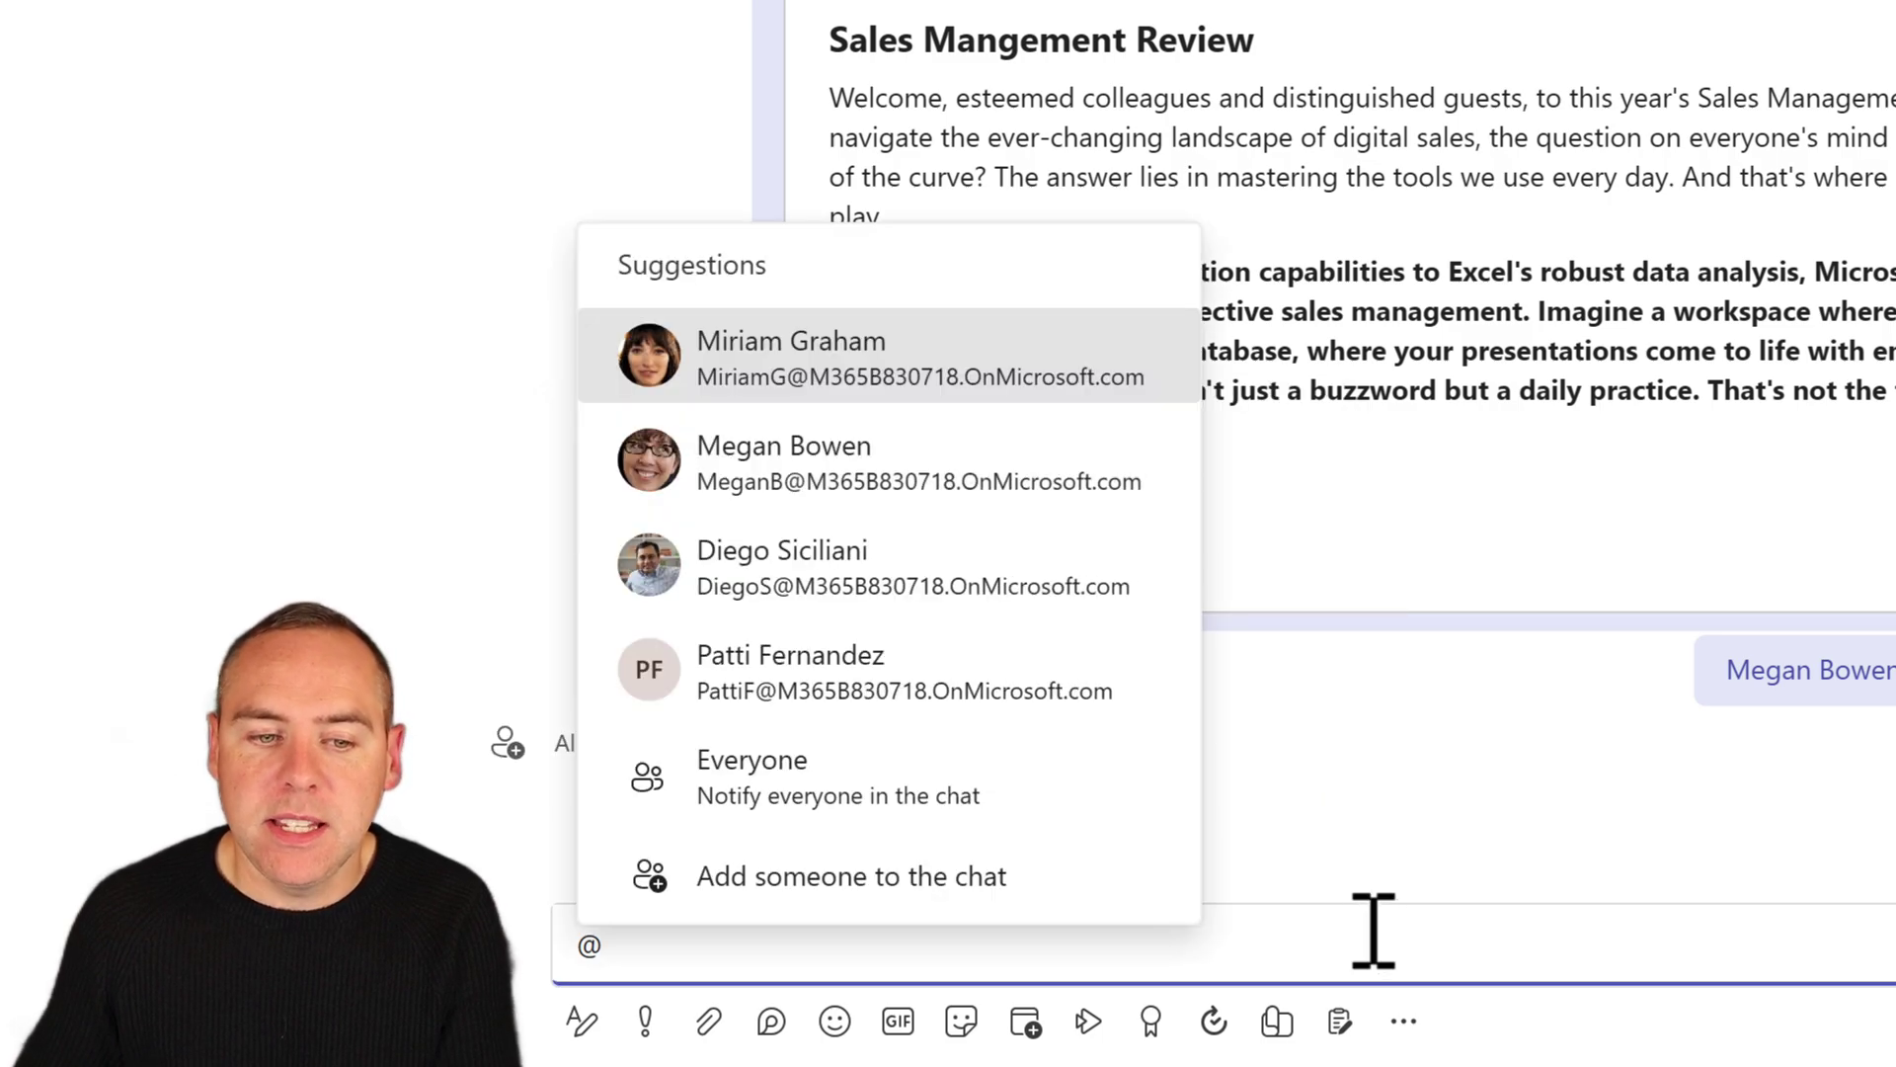
{"action": "left_click", "coordinate": [972, 703]}
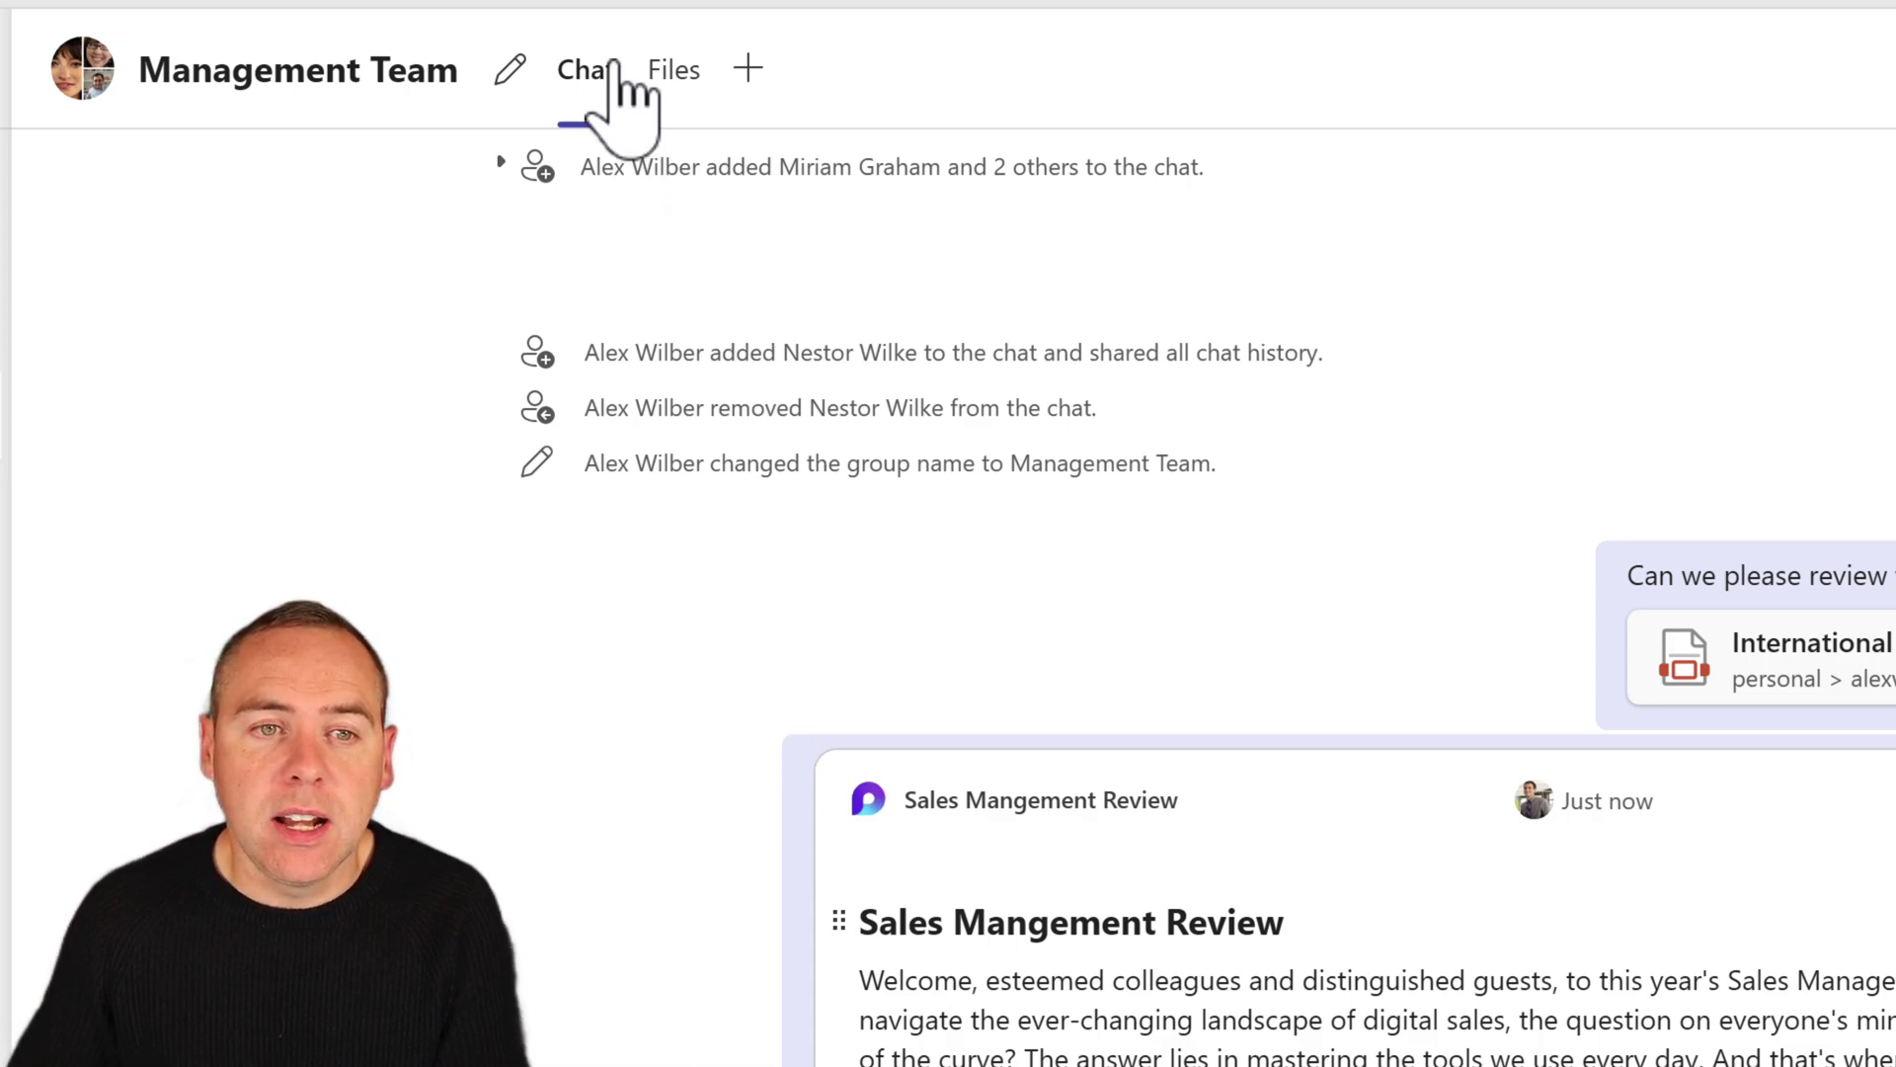
Step: View the files shared in the Management Team chat and open International Marketing Campaigns.pdf
{"action": "left_click", "coordinate": [682, 71]}
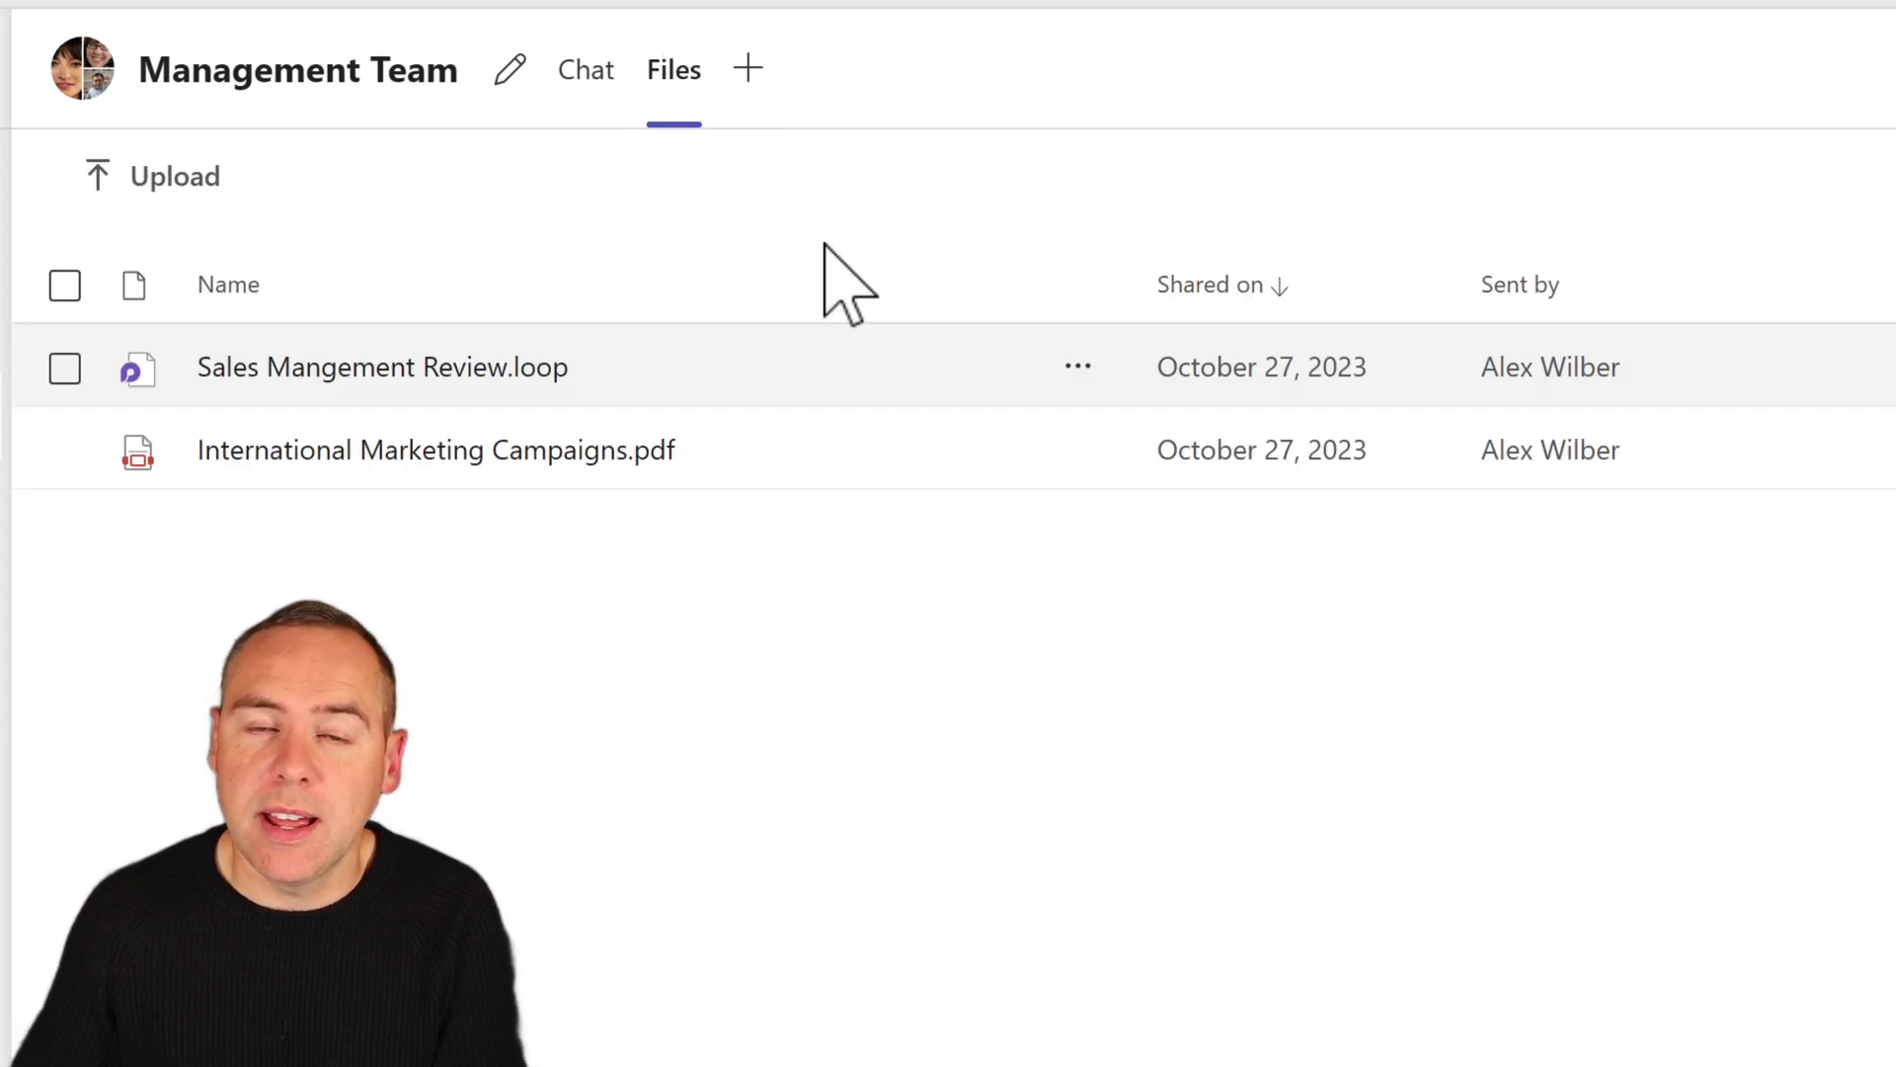
{"action": "left_click", "coordinate": [628, 452]}
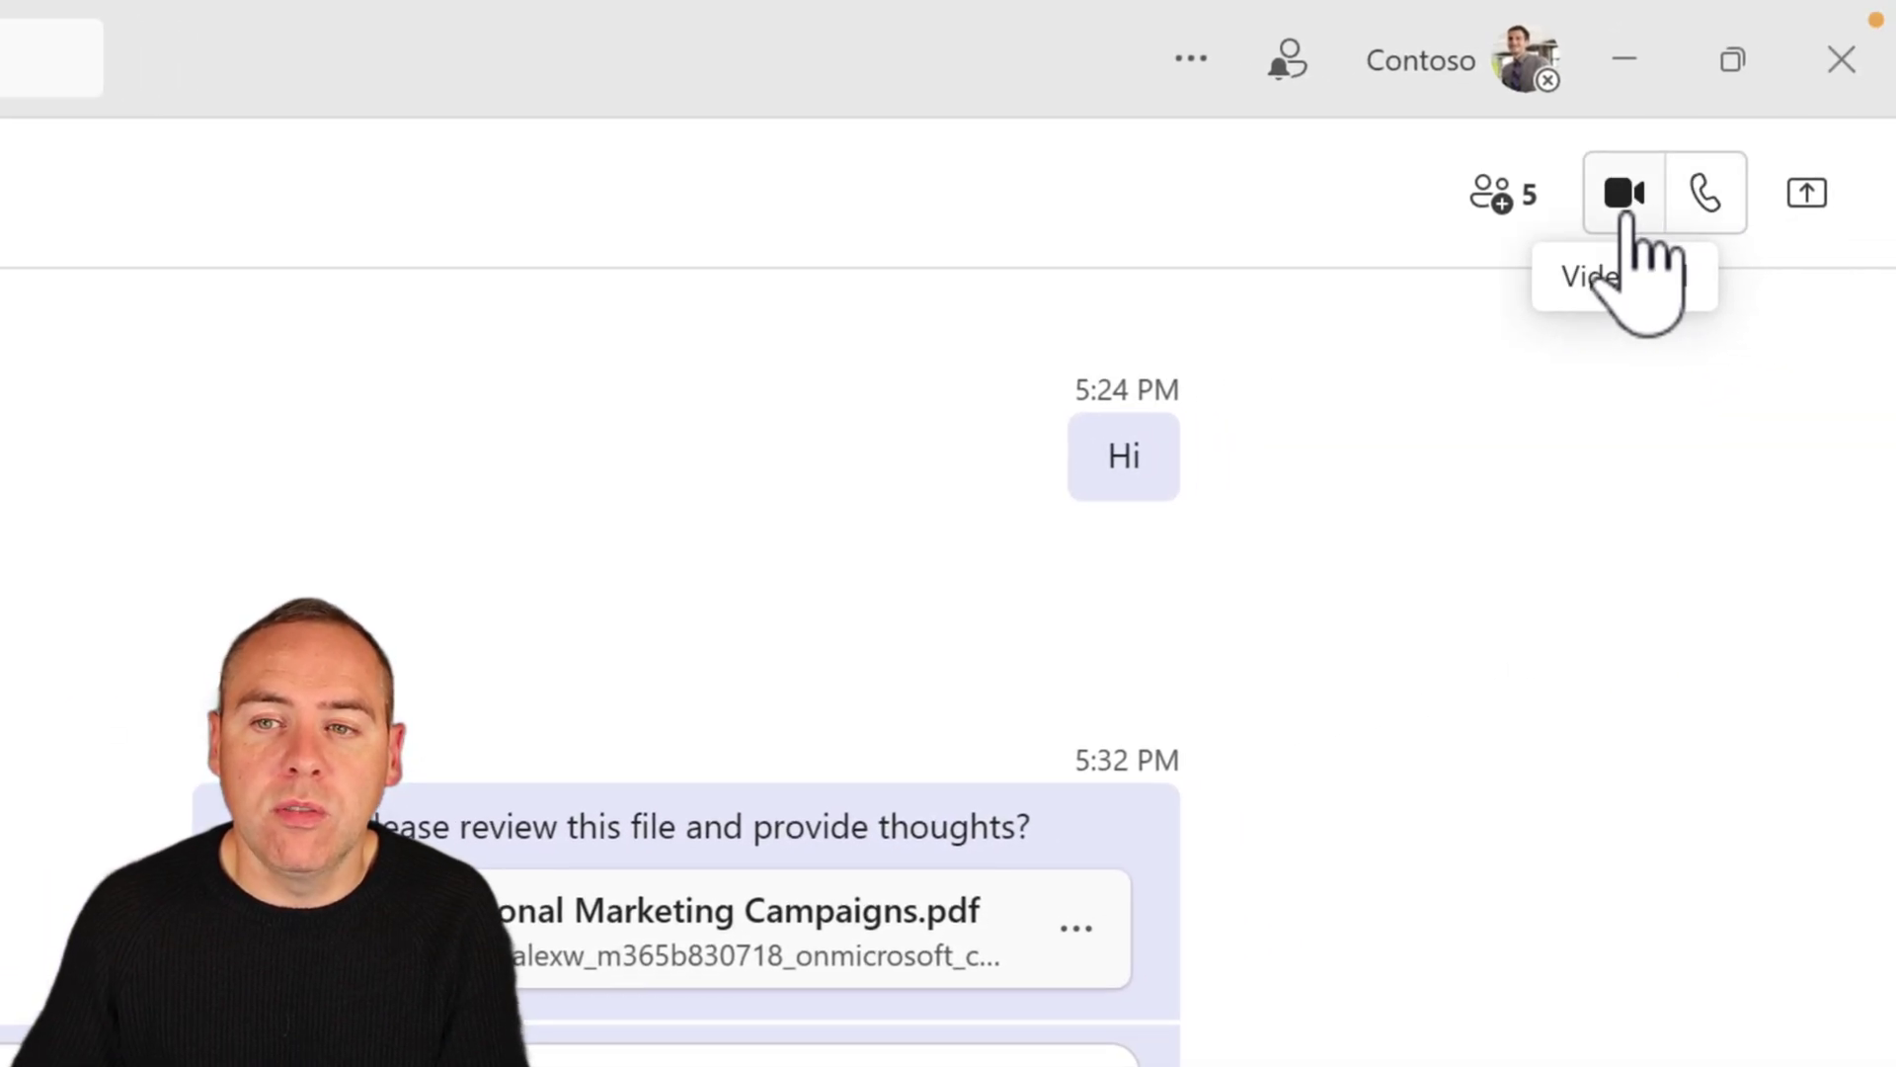
{"action": "left_click", "coordinate": [1700, 198]}
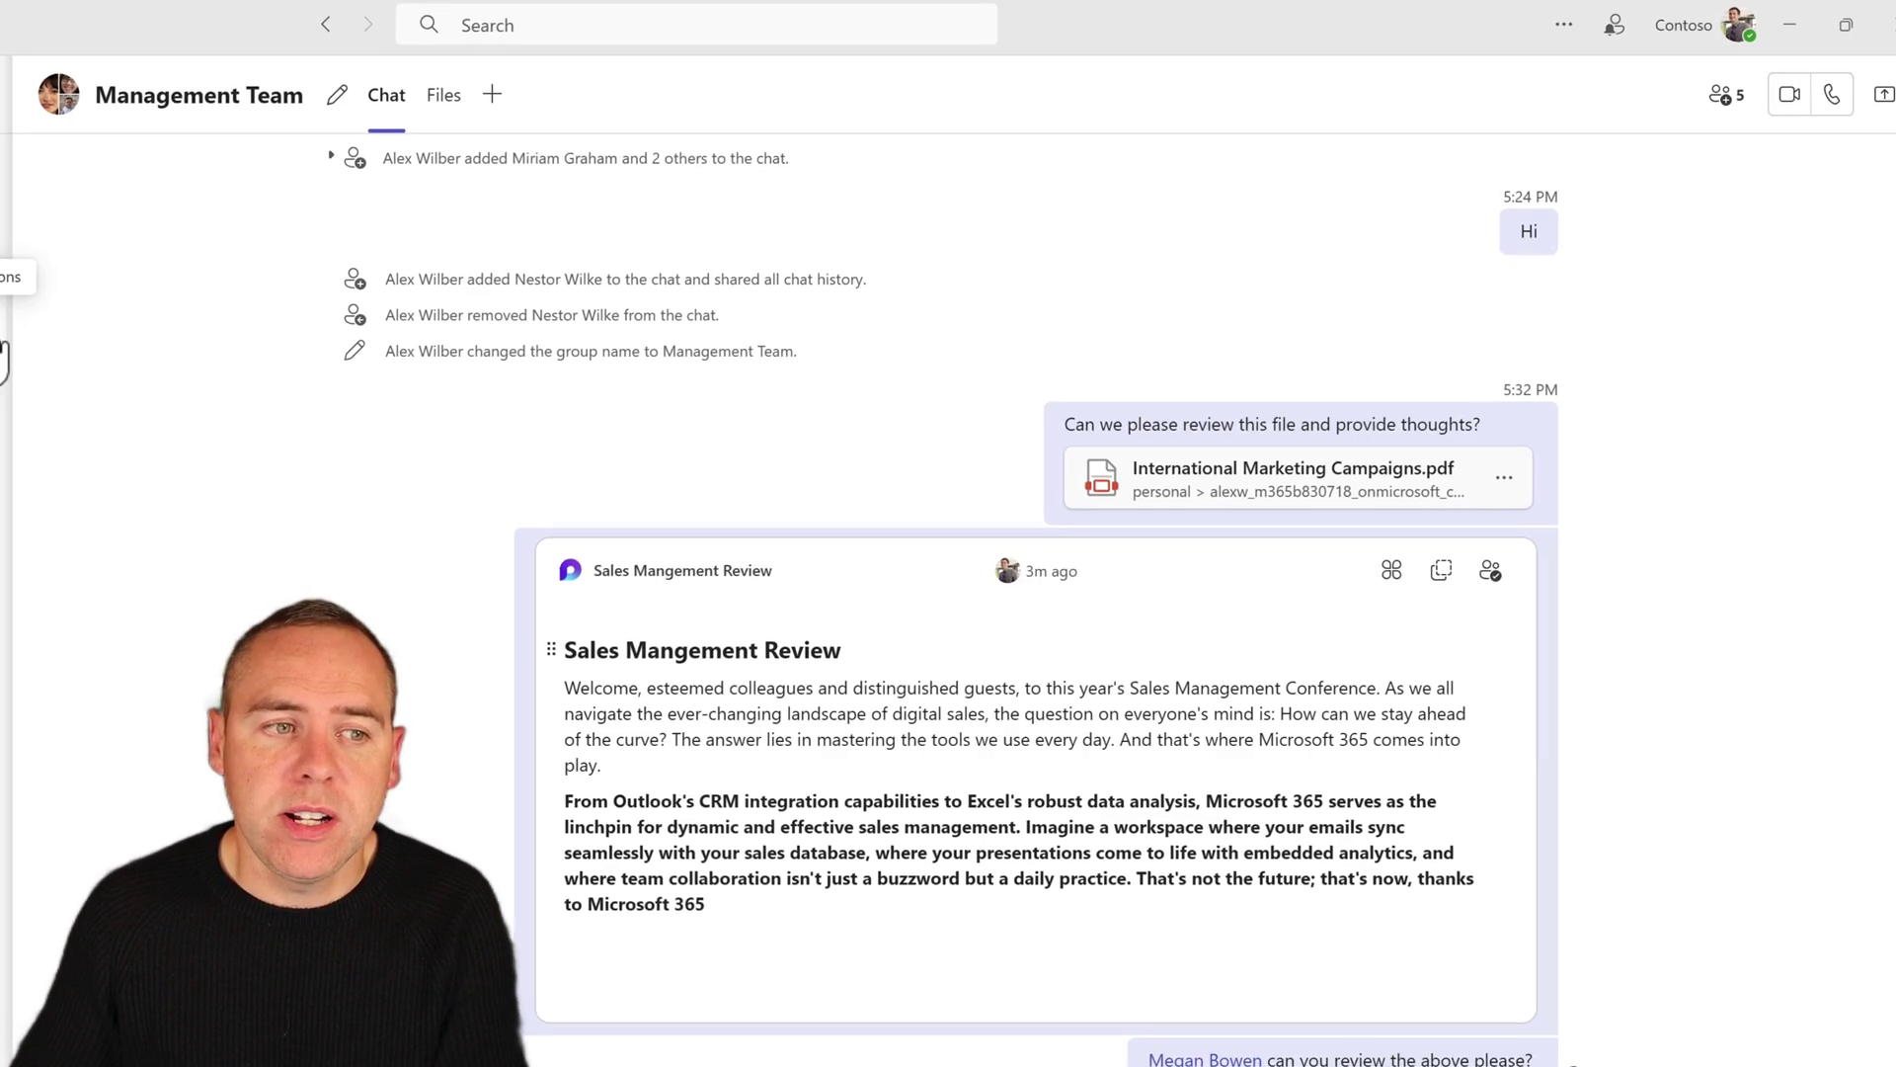
Step: Mute the Management Team chat and hide it from the recent chats
{"action": "left_click", "coordinate": [476, 237]}
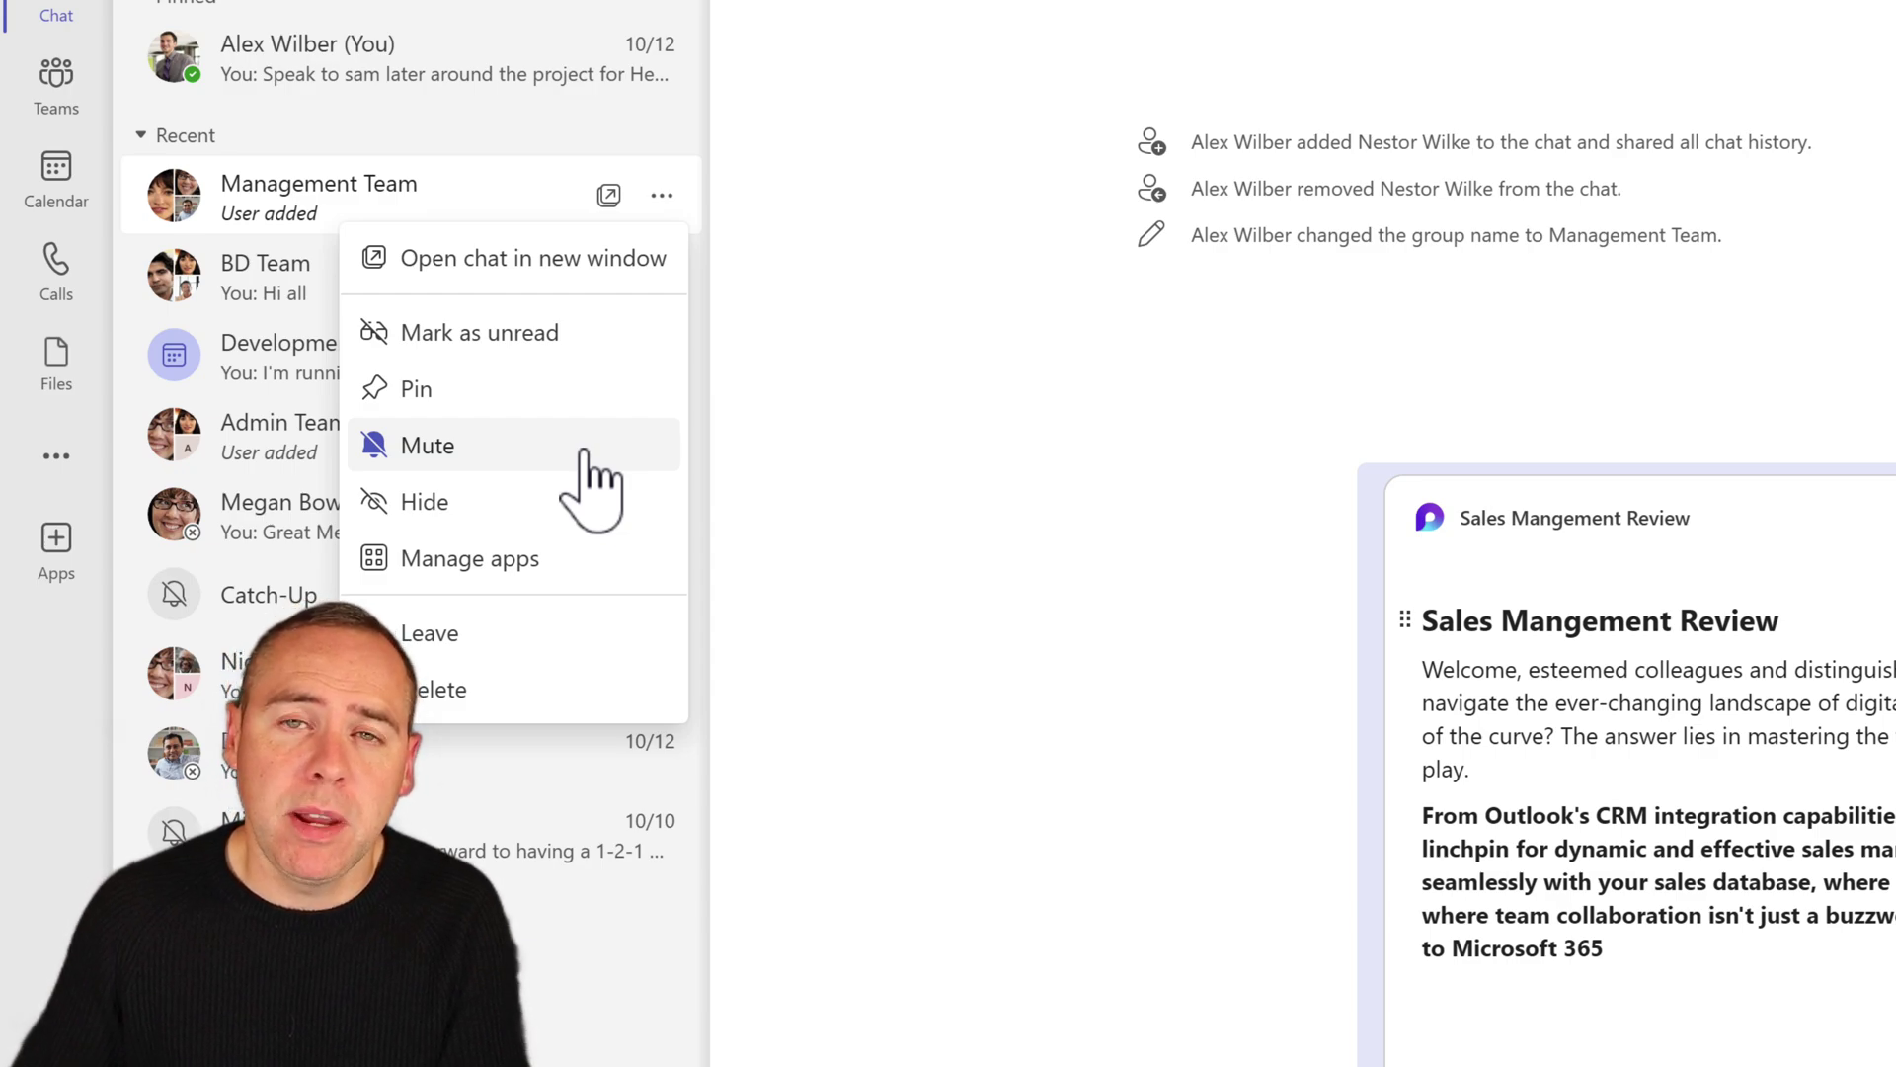
{"action": "left_click", "coordinate": [593, 446]}
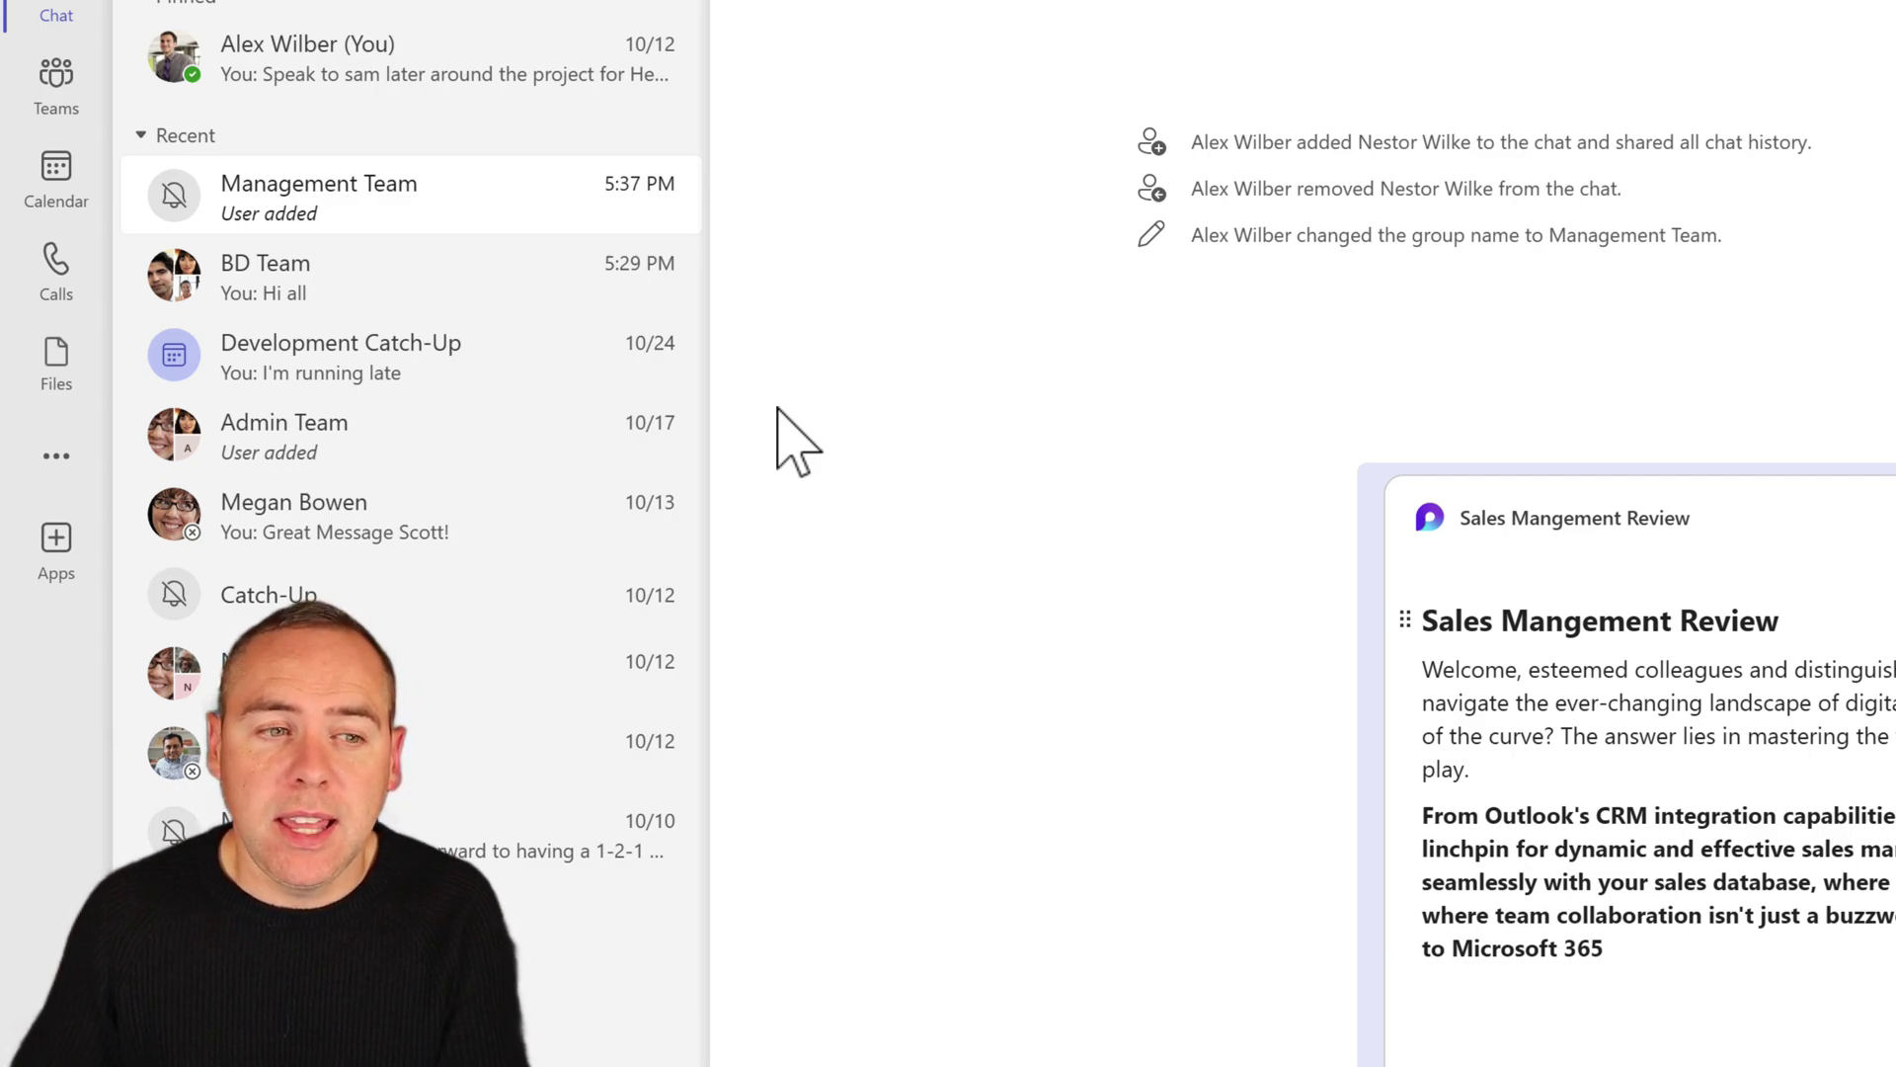
{"action": "left_click", "coordinate": [662, 195]}
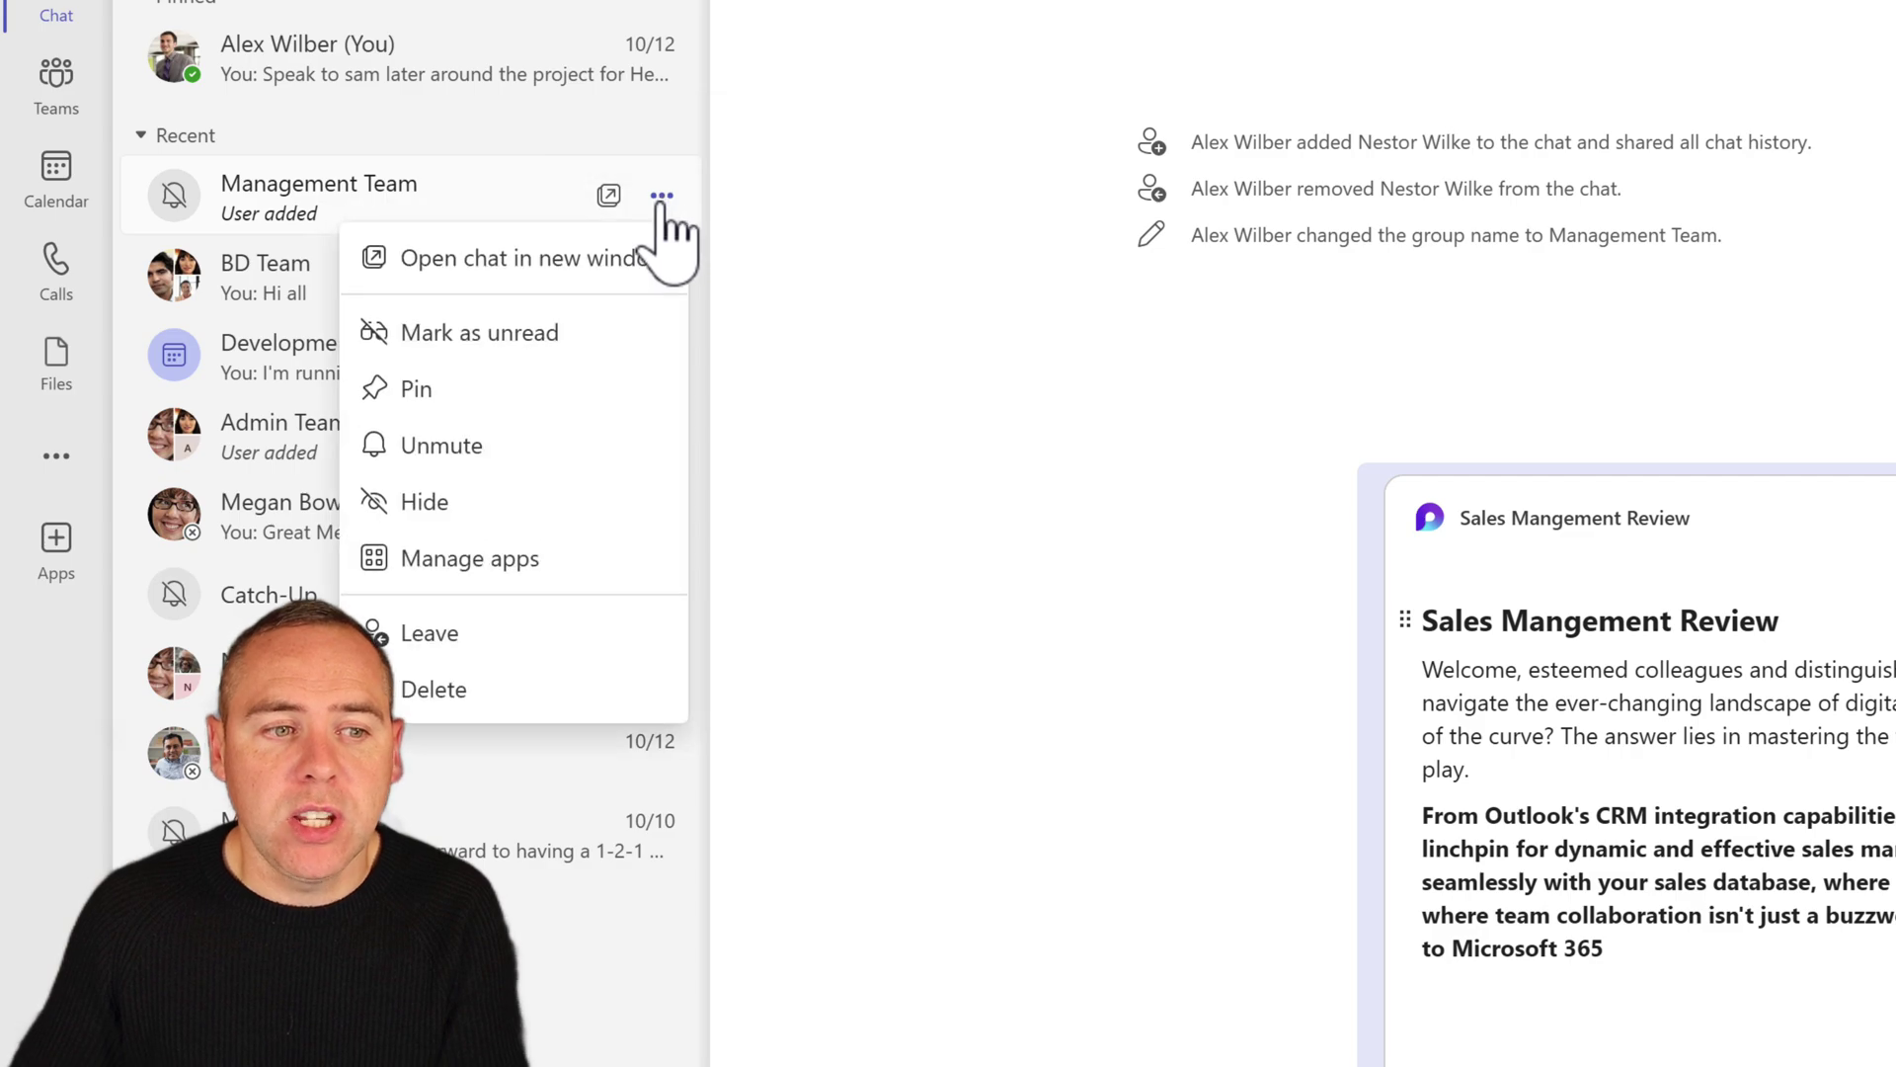
{"action": "left_click", "coordinate": [558, 503]}
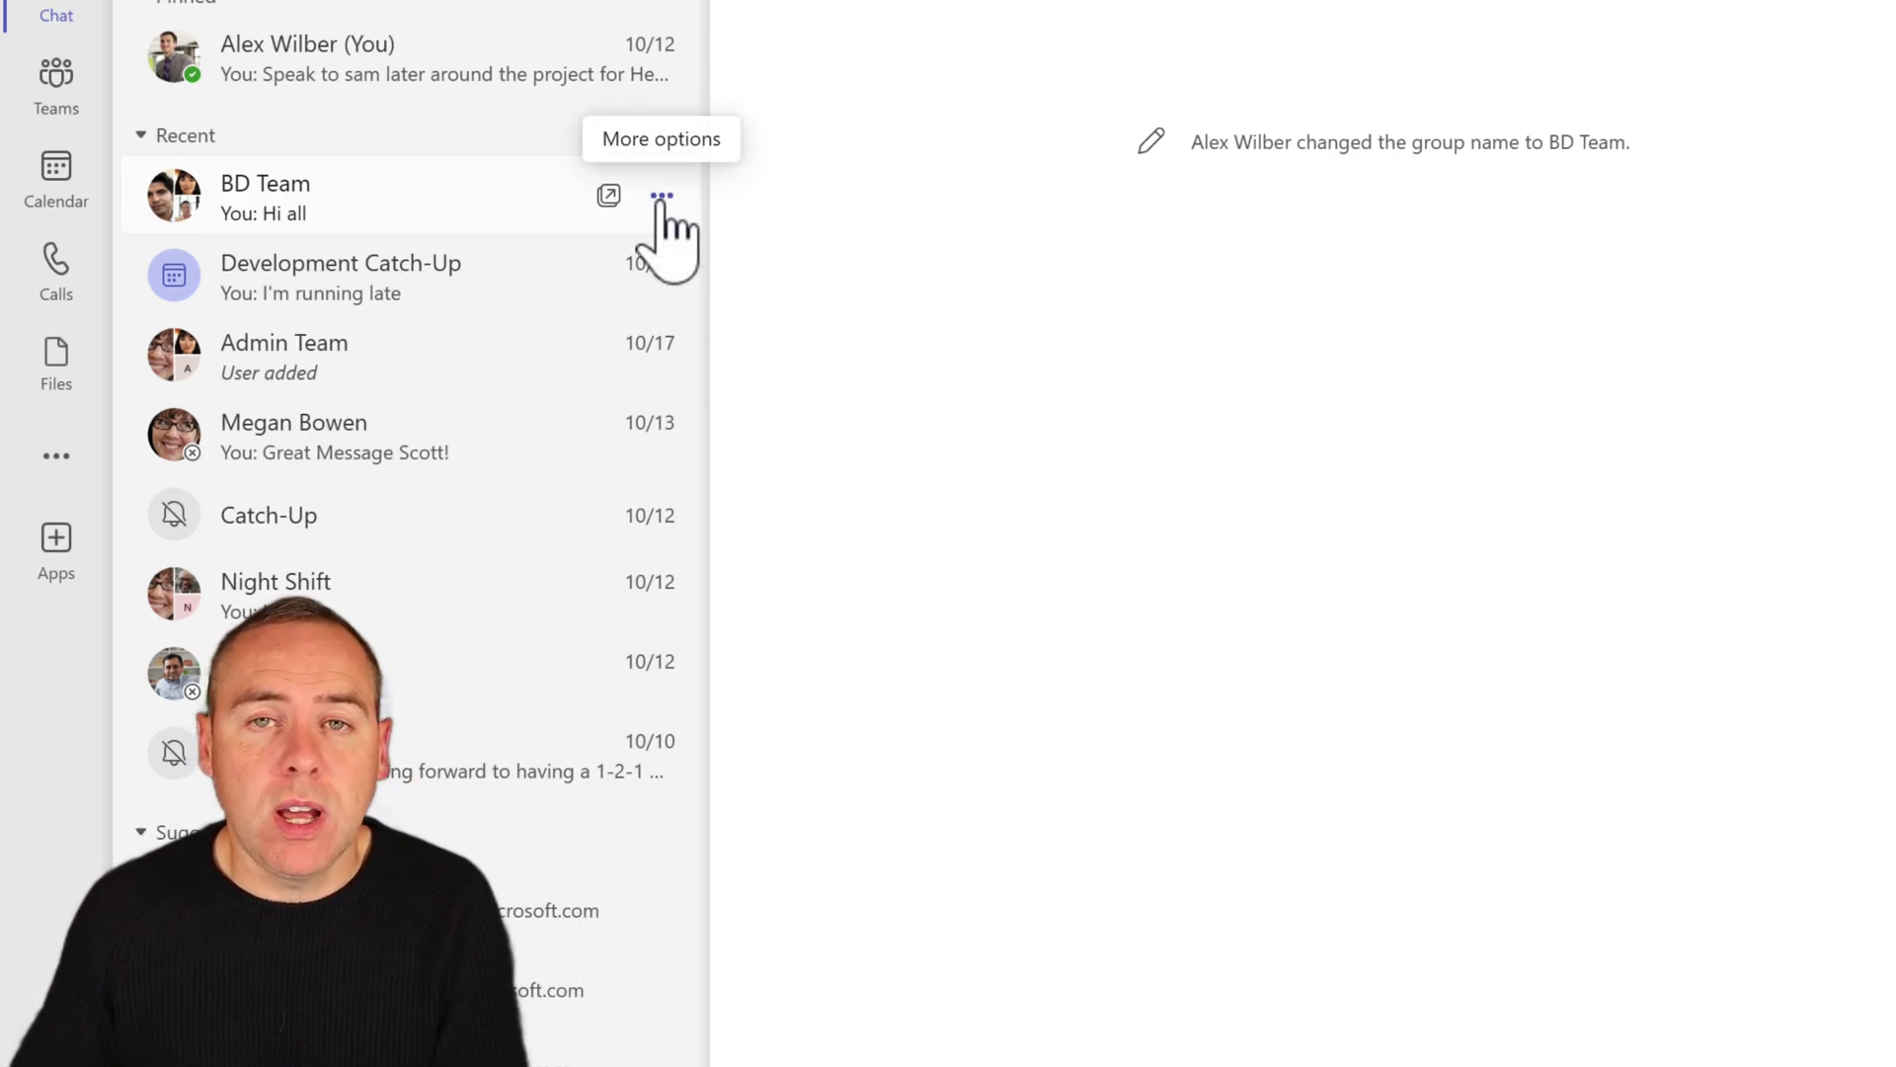
Step: Leave the BD Team group chat
{"action": "left_click", "coordinate": [662, 196]}
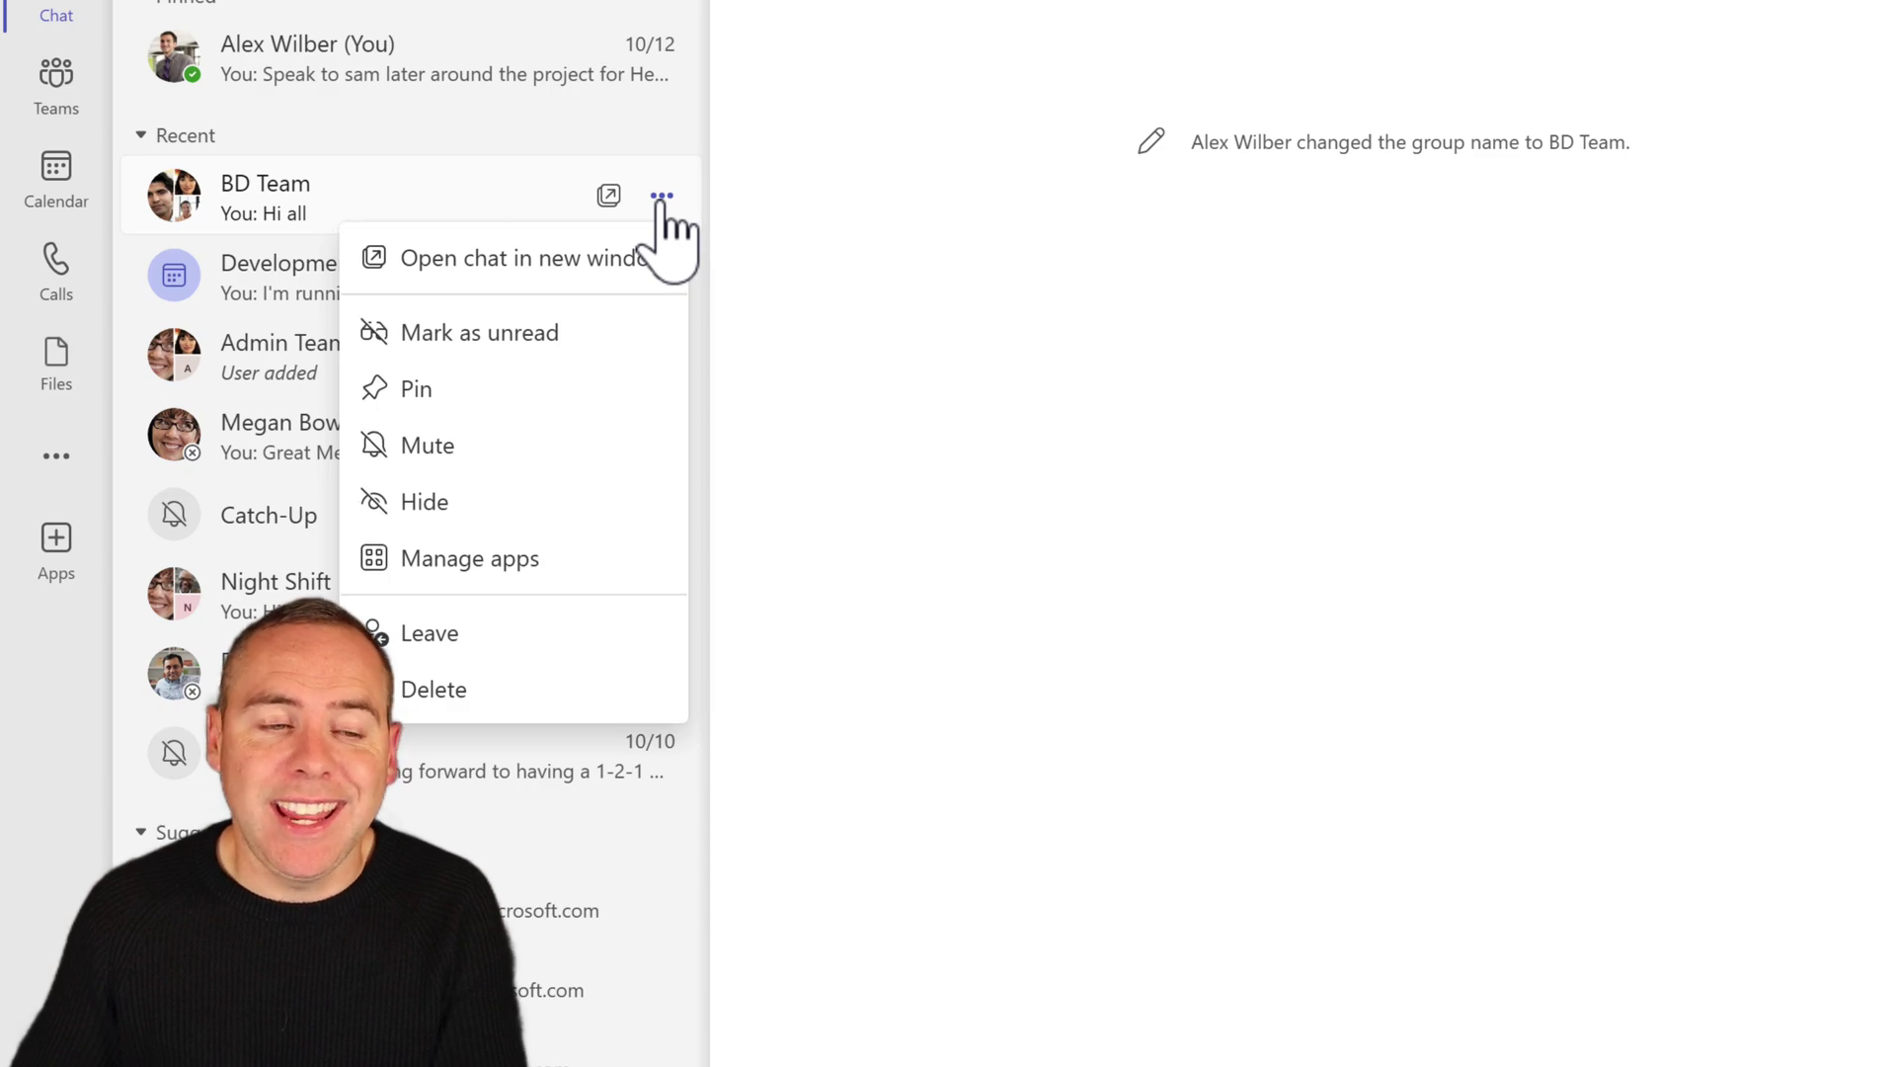
{"action": "left_click", "coordinate": [544, 633]}
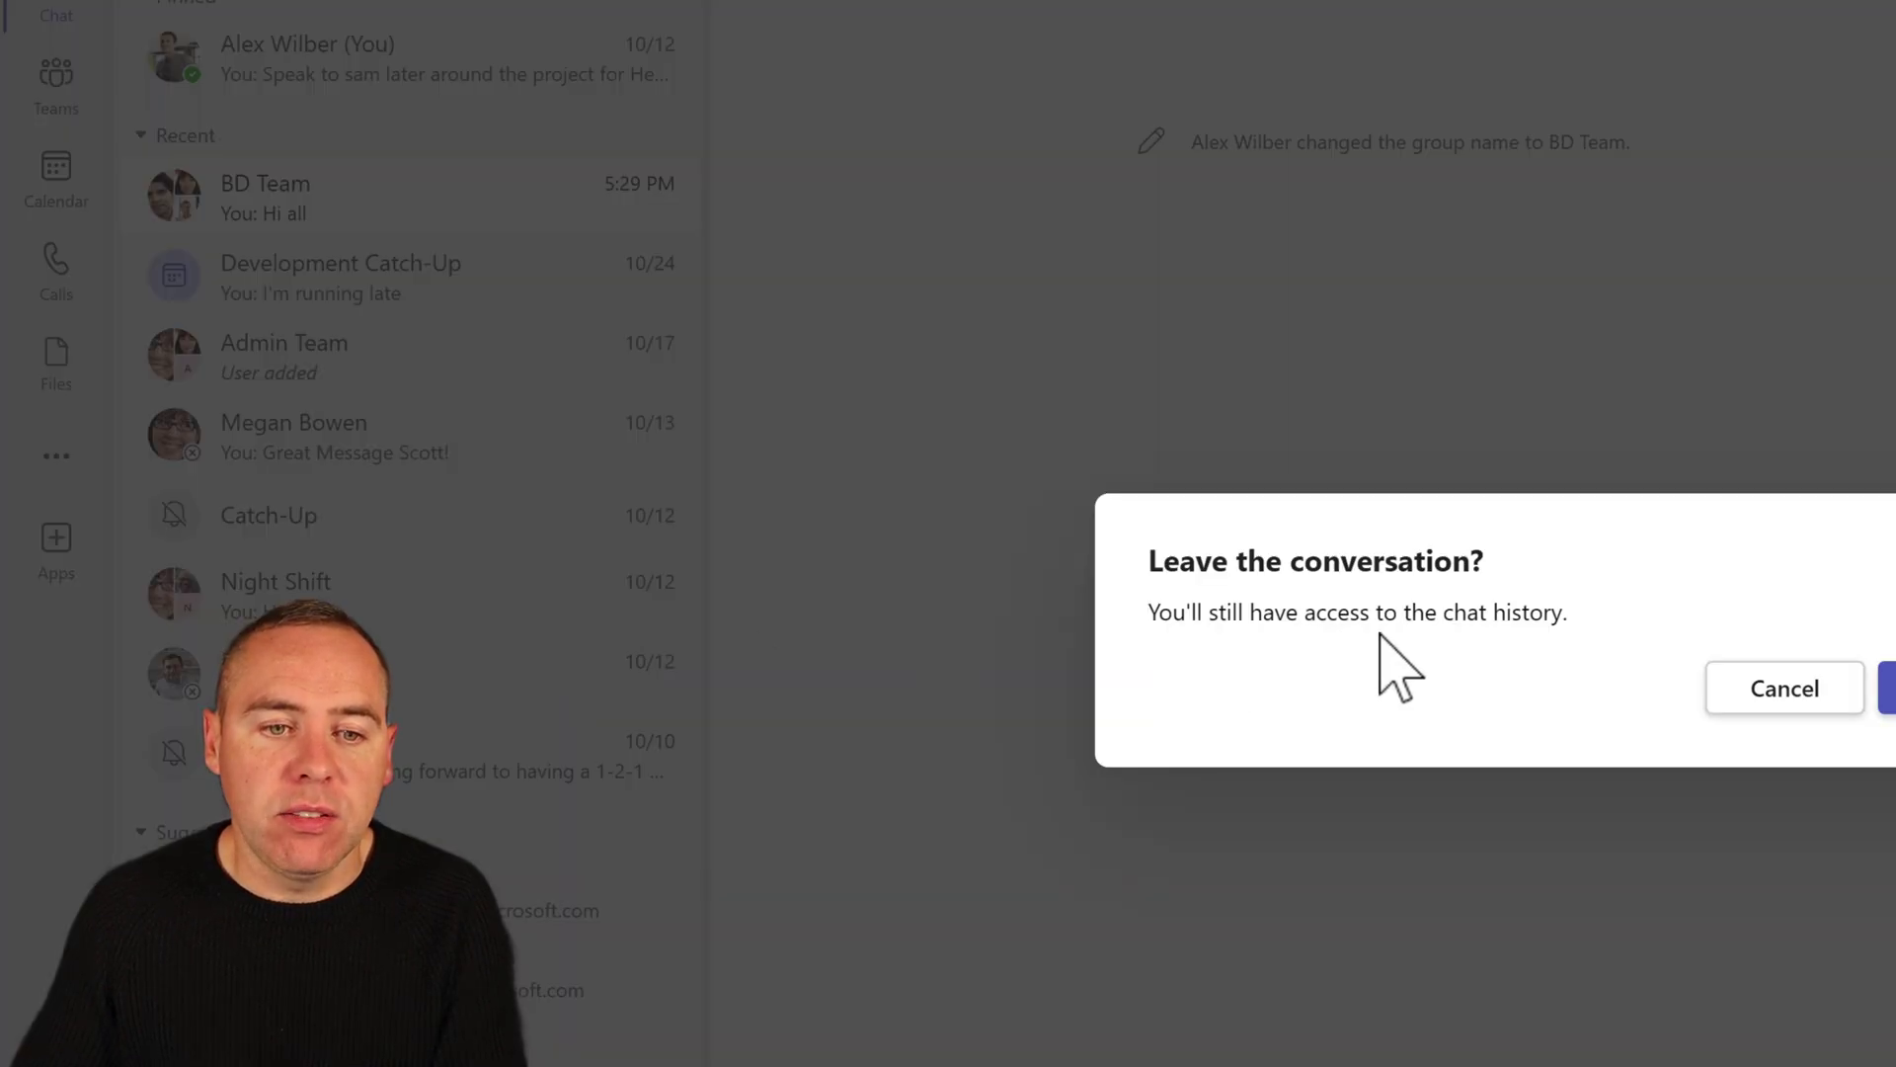